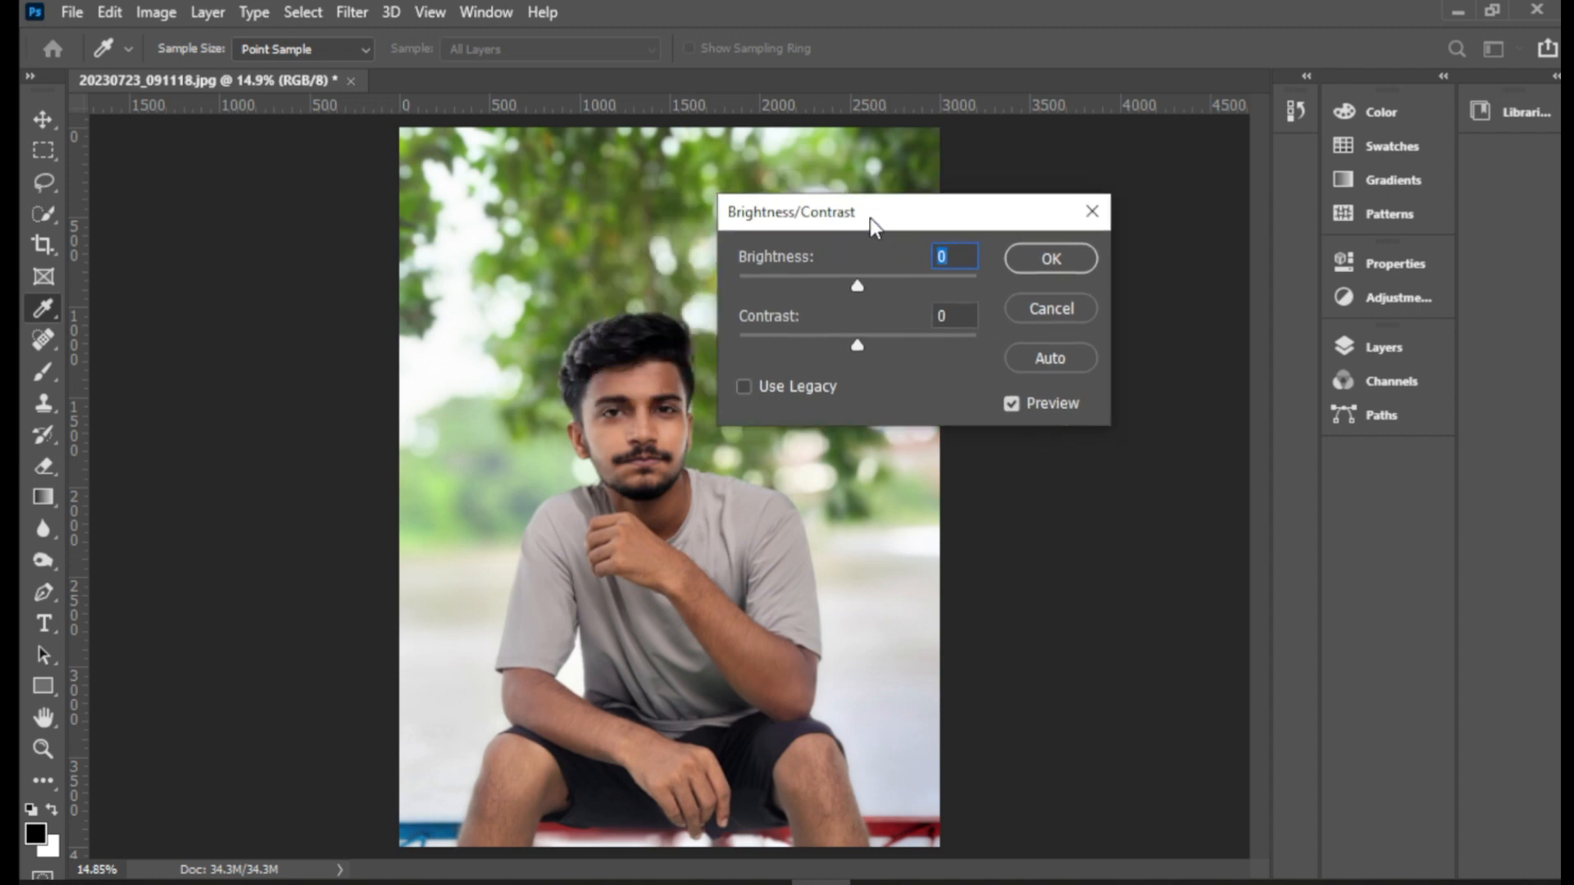
- Raise the whole photo's brightness to 14
{"action": "scroll", "coordinate": [658, 238], "scroll_direction": "up", "scroll_amount": 1}
{"action": "left_click_drag", "start_coordinate": [899, 275], "coordinate": [910, 274]}
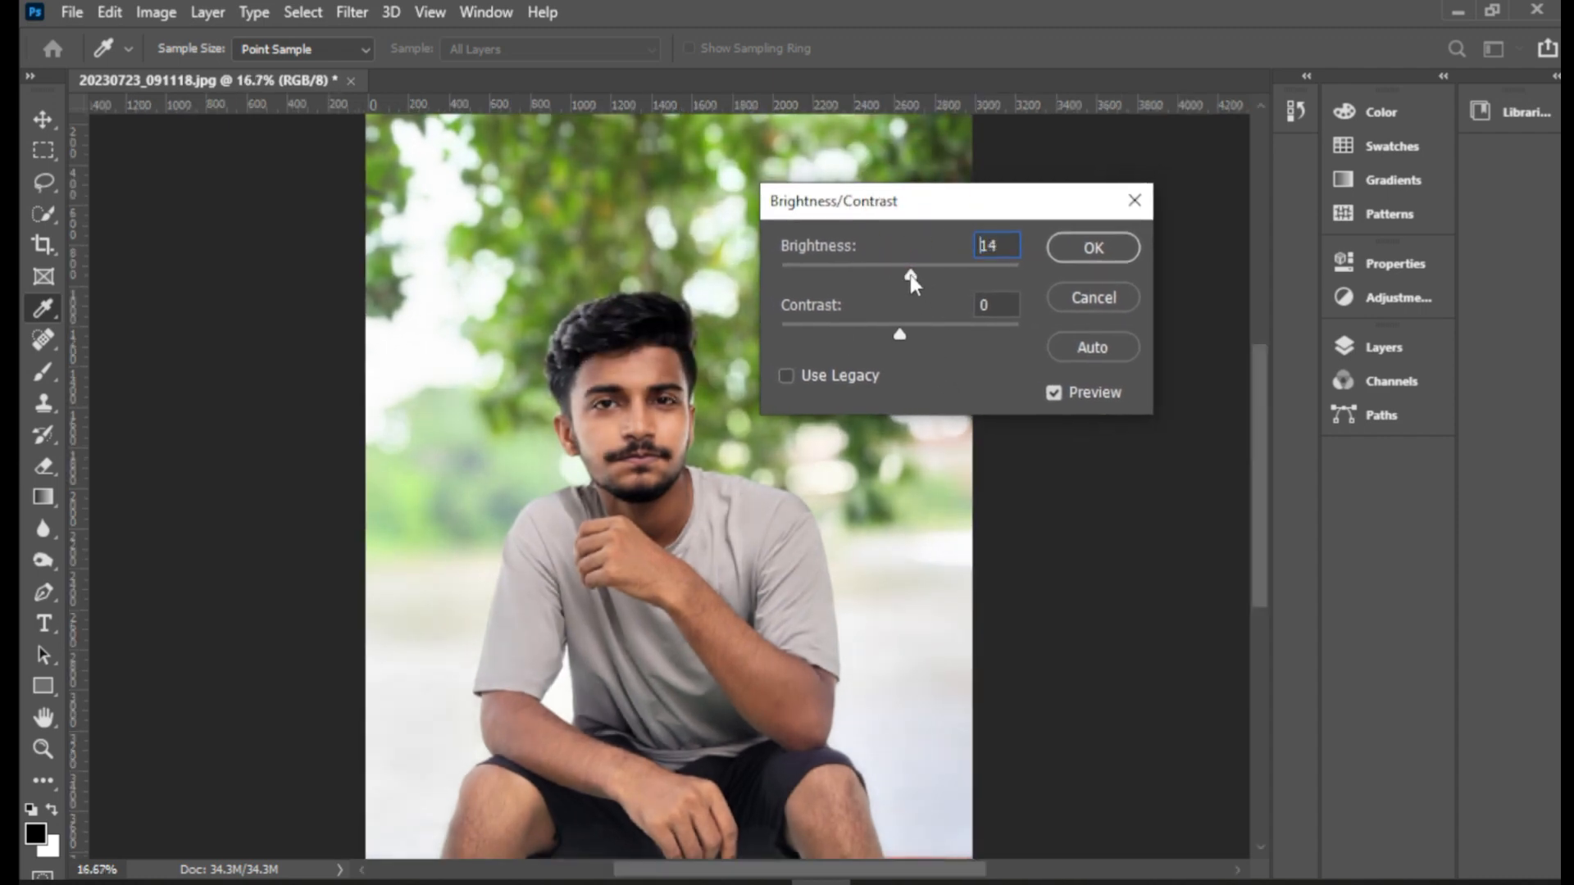
{"action": "left_click", "coordinate": [1108, 252]}
- Select the neck and the raised hand and forearm with the Magic Wand tool, and feather the selection
{"action": "key", "text": "ctrl+plus"}
{"action": "left_click_drag", "start_coordinate": [578, 640], "coordinate": [505, 497]}
{"action": "left_click", "coordinate": [43, 214]}
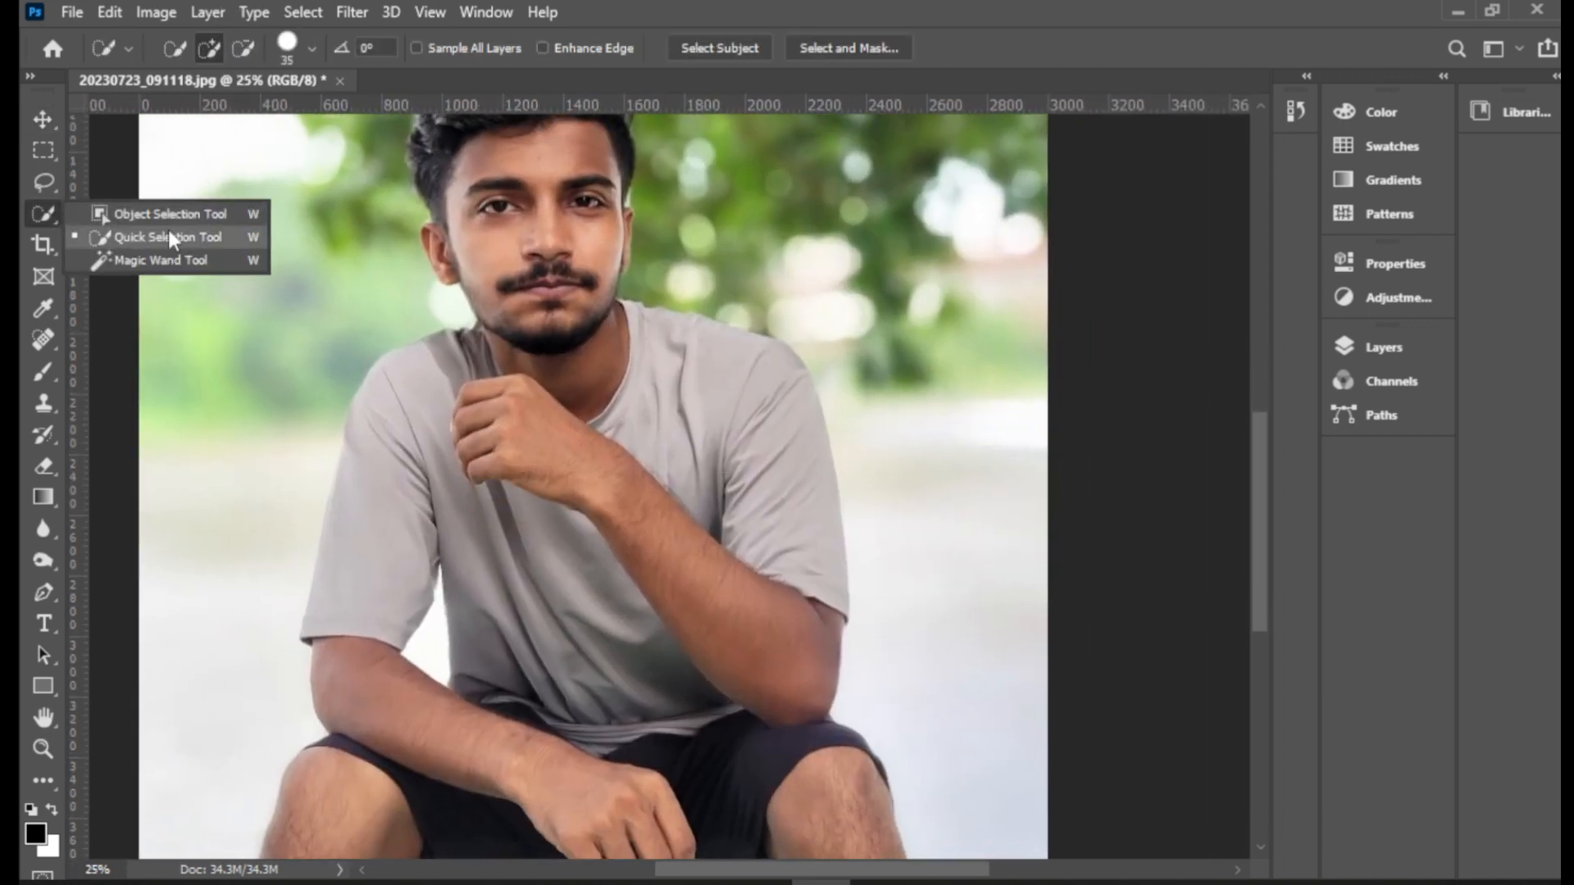
{"action": "left_click", "coordinate": [186, 257]}
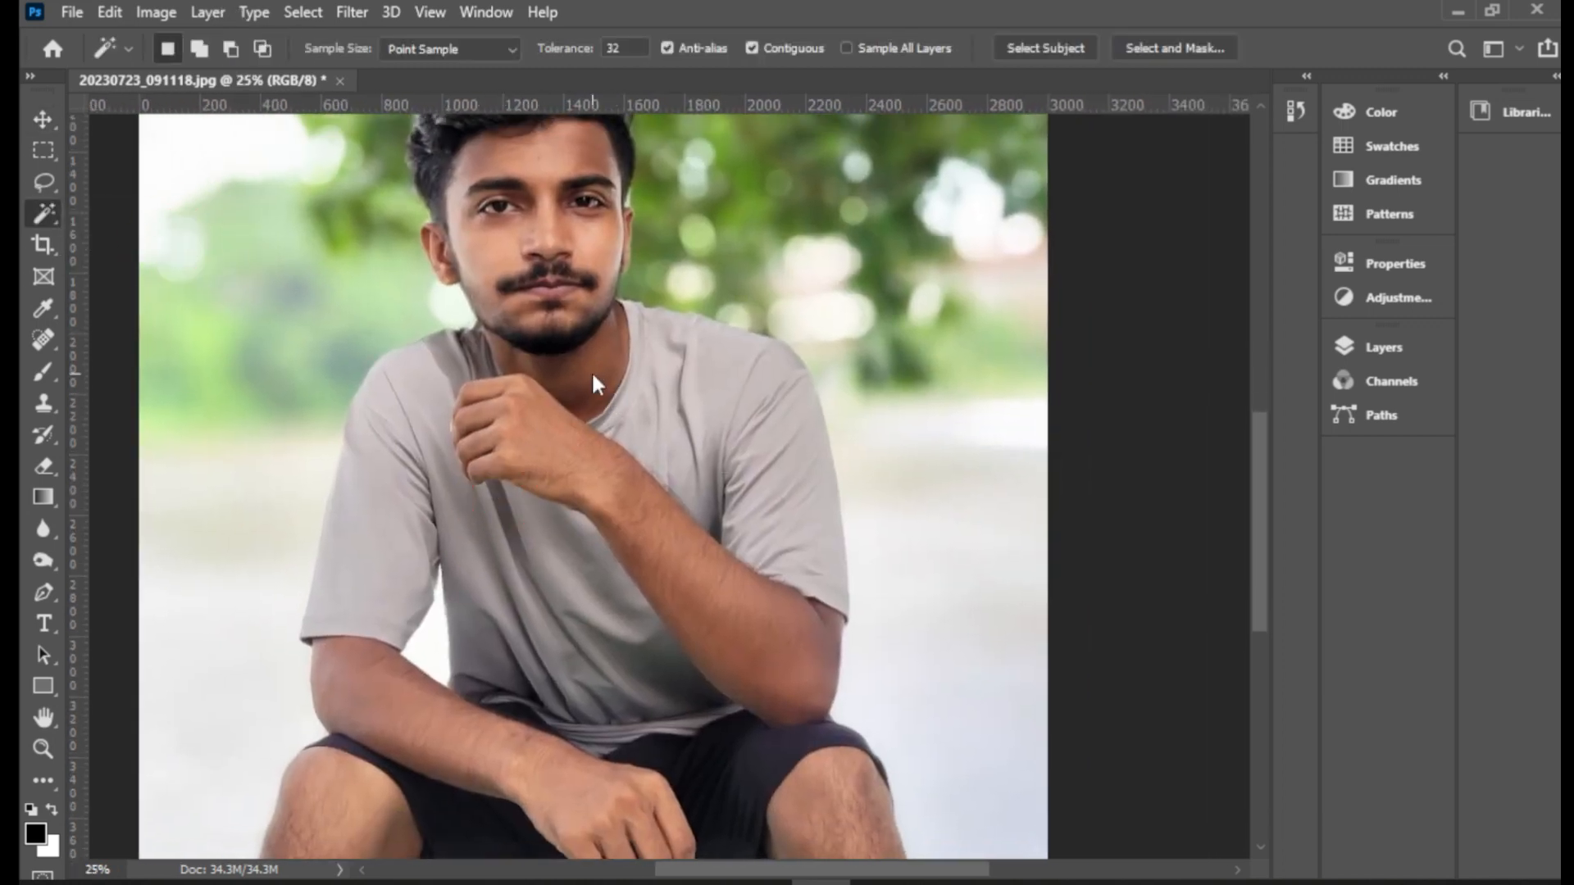
{"action": "left_click", "coordinate": [545, 336], "text": "shift"}
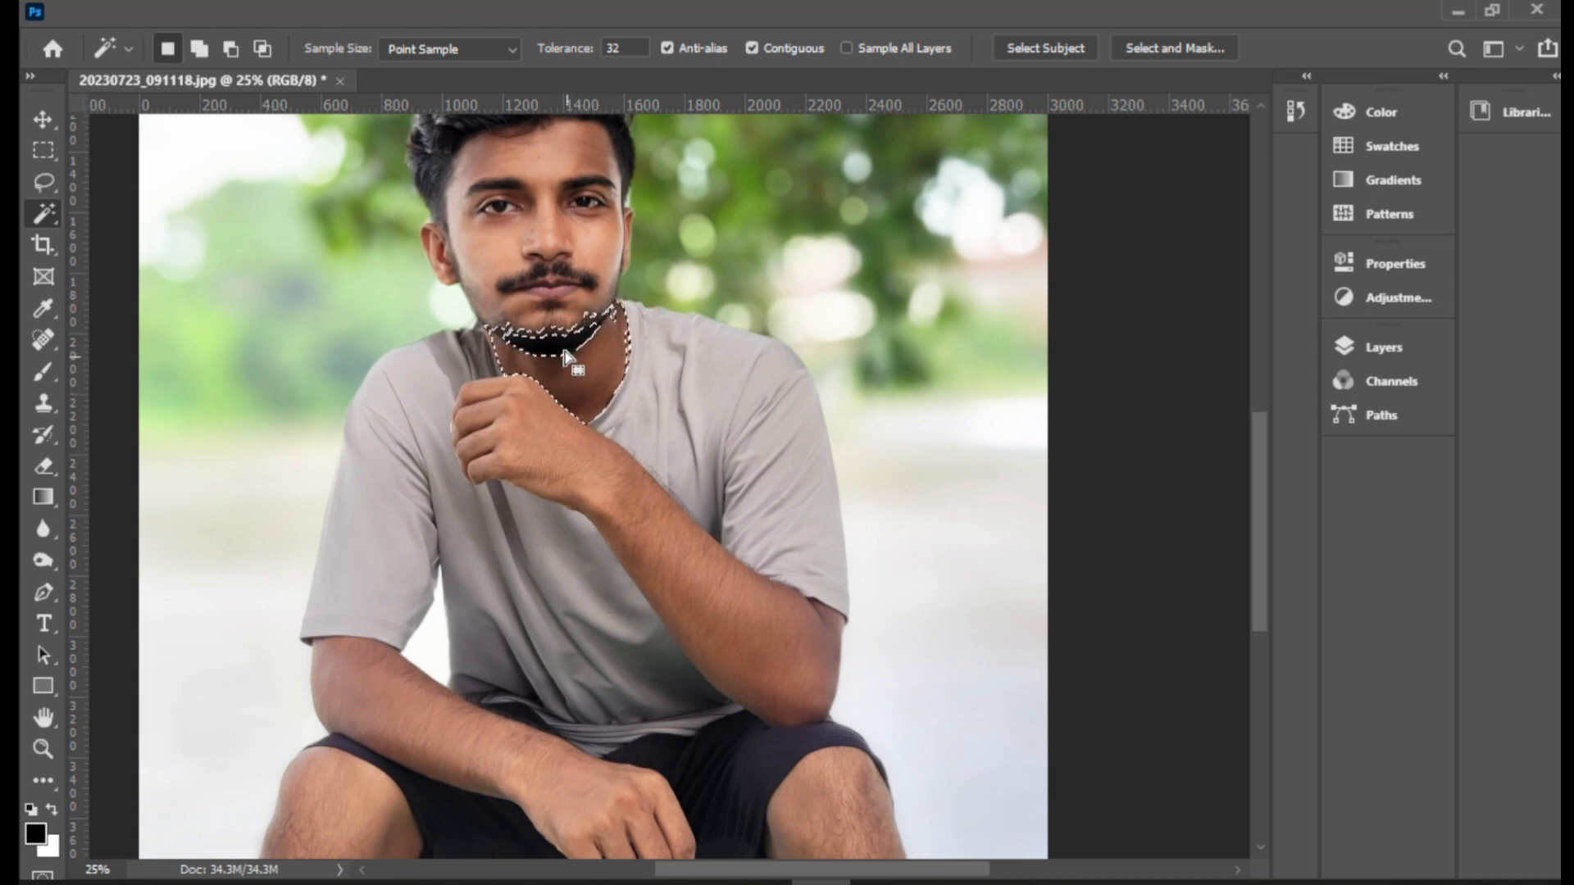
{"action": "left_click", "coordinate": [668, 541]}
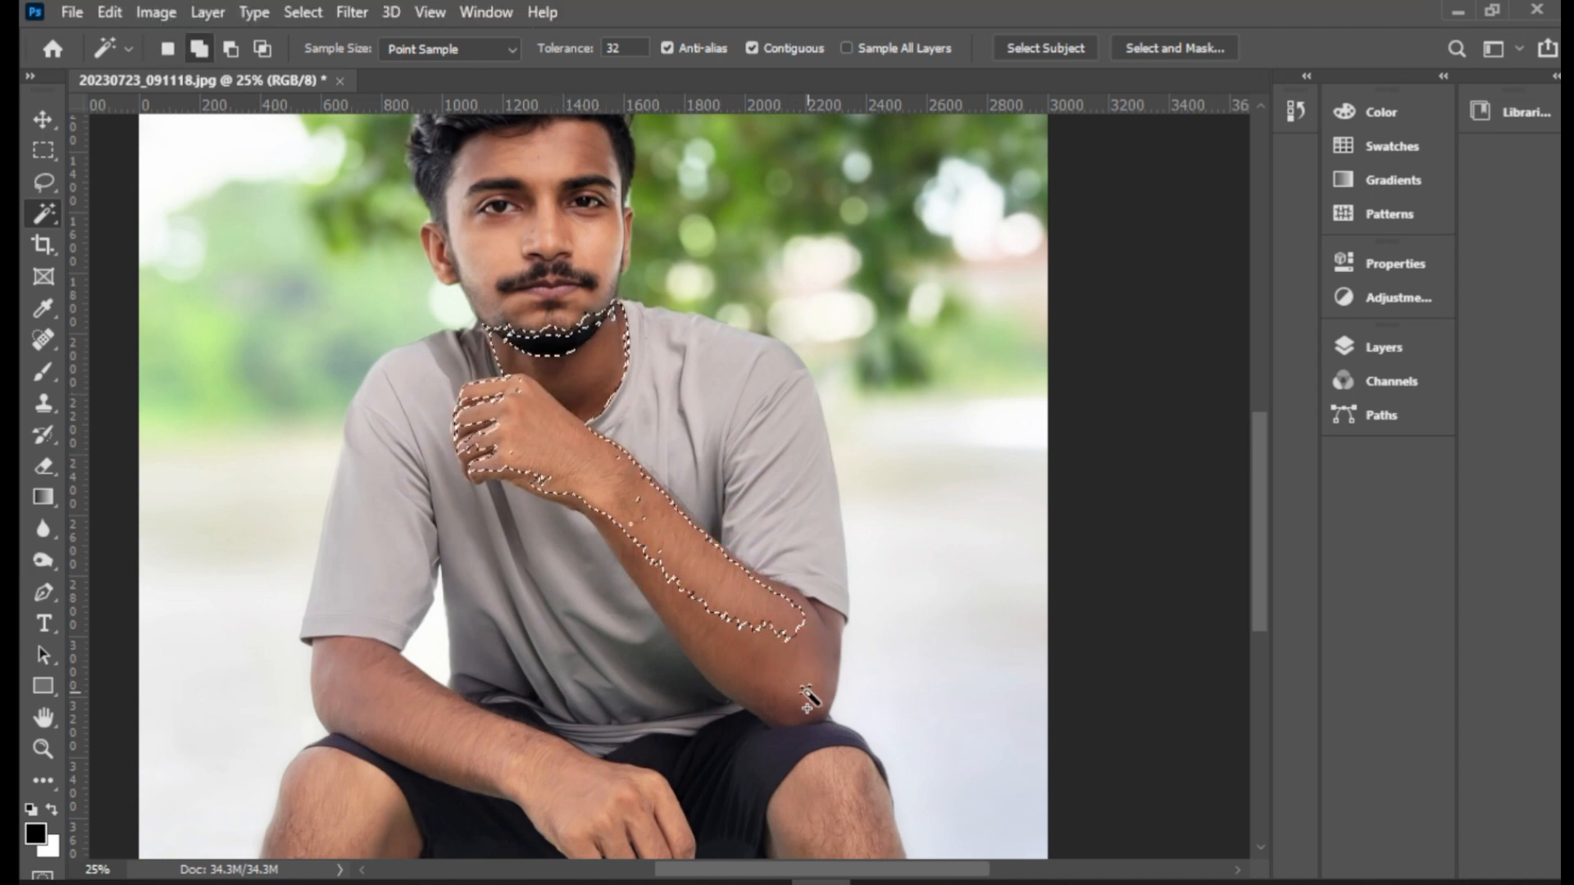
{"action": "left_click", "coordinate": [833, 626], "text": "shift"}
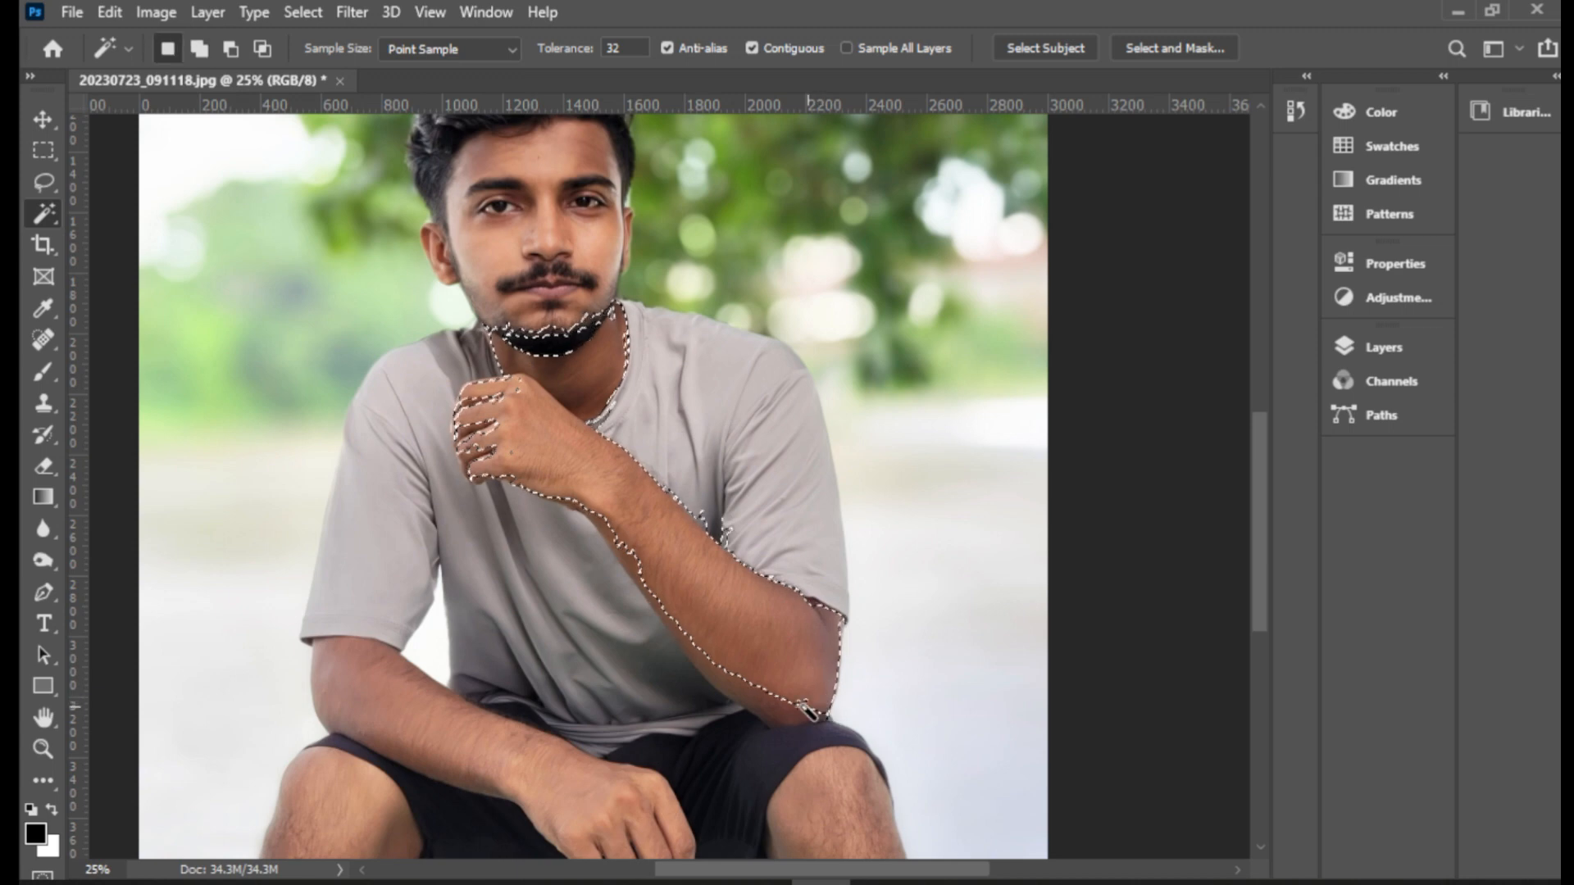
{"action": "left_click", "coordinate": [776, 701], "text": "shift"}
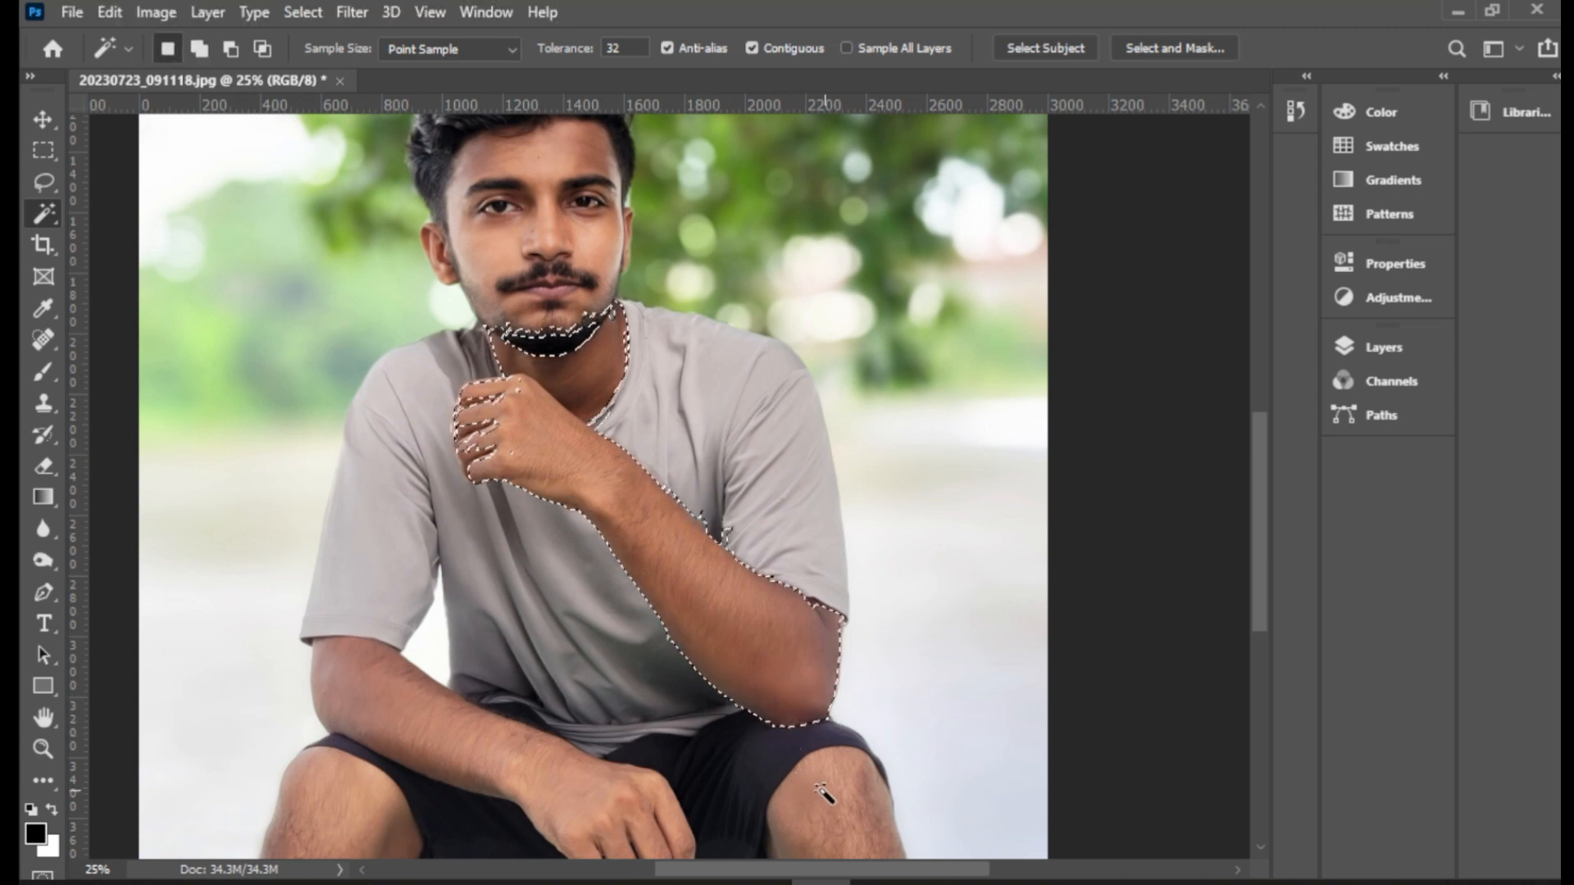
{"action": "key", "text": "shift+F6"}
{"action": "key", "text": "Return"}
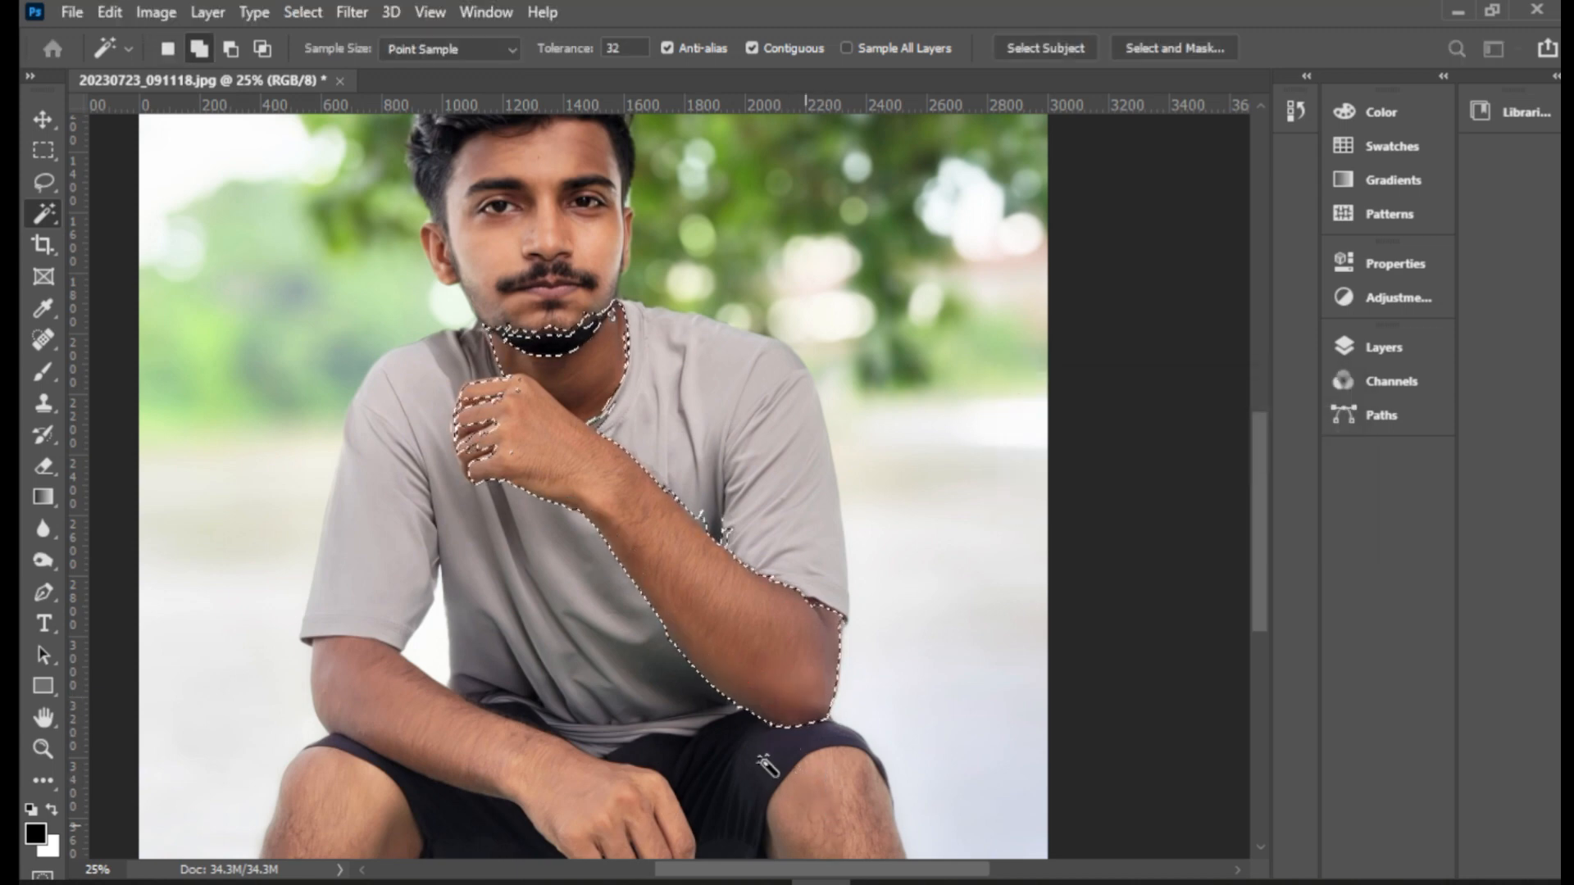
- Set the brightness of the selected neck and raised arm to 15
{"action": "left_click", "coordinate": [156, 12]}
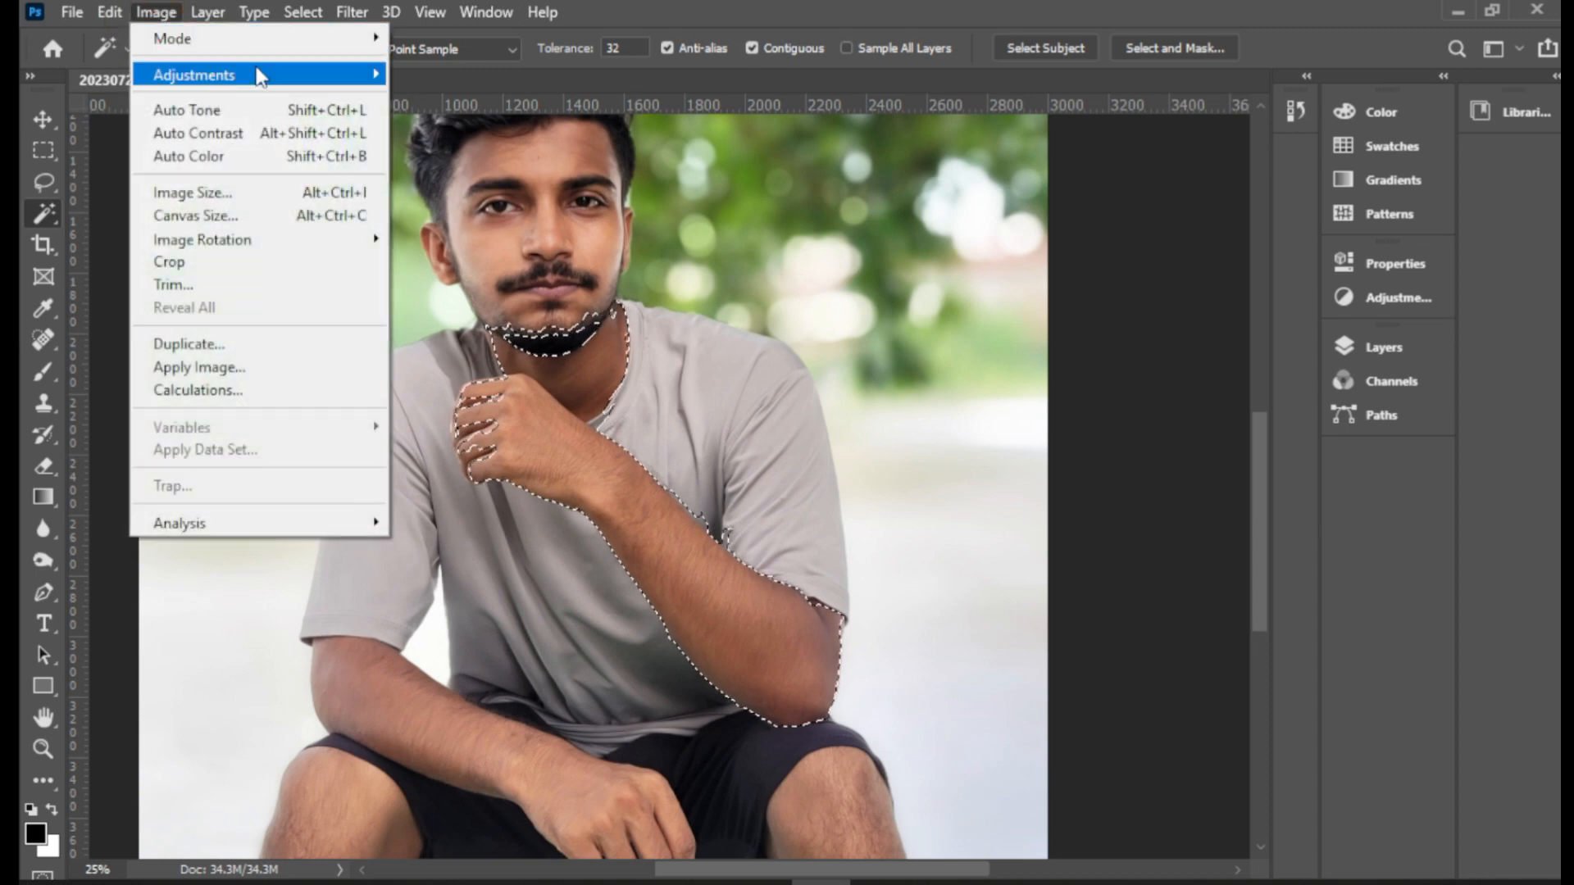
{"action": "left_click", "coordinate": [259, 74]}
{"action": "left_click", "coordinate": [475, 74]}
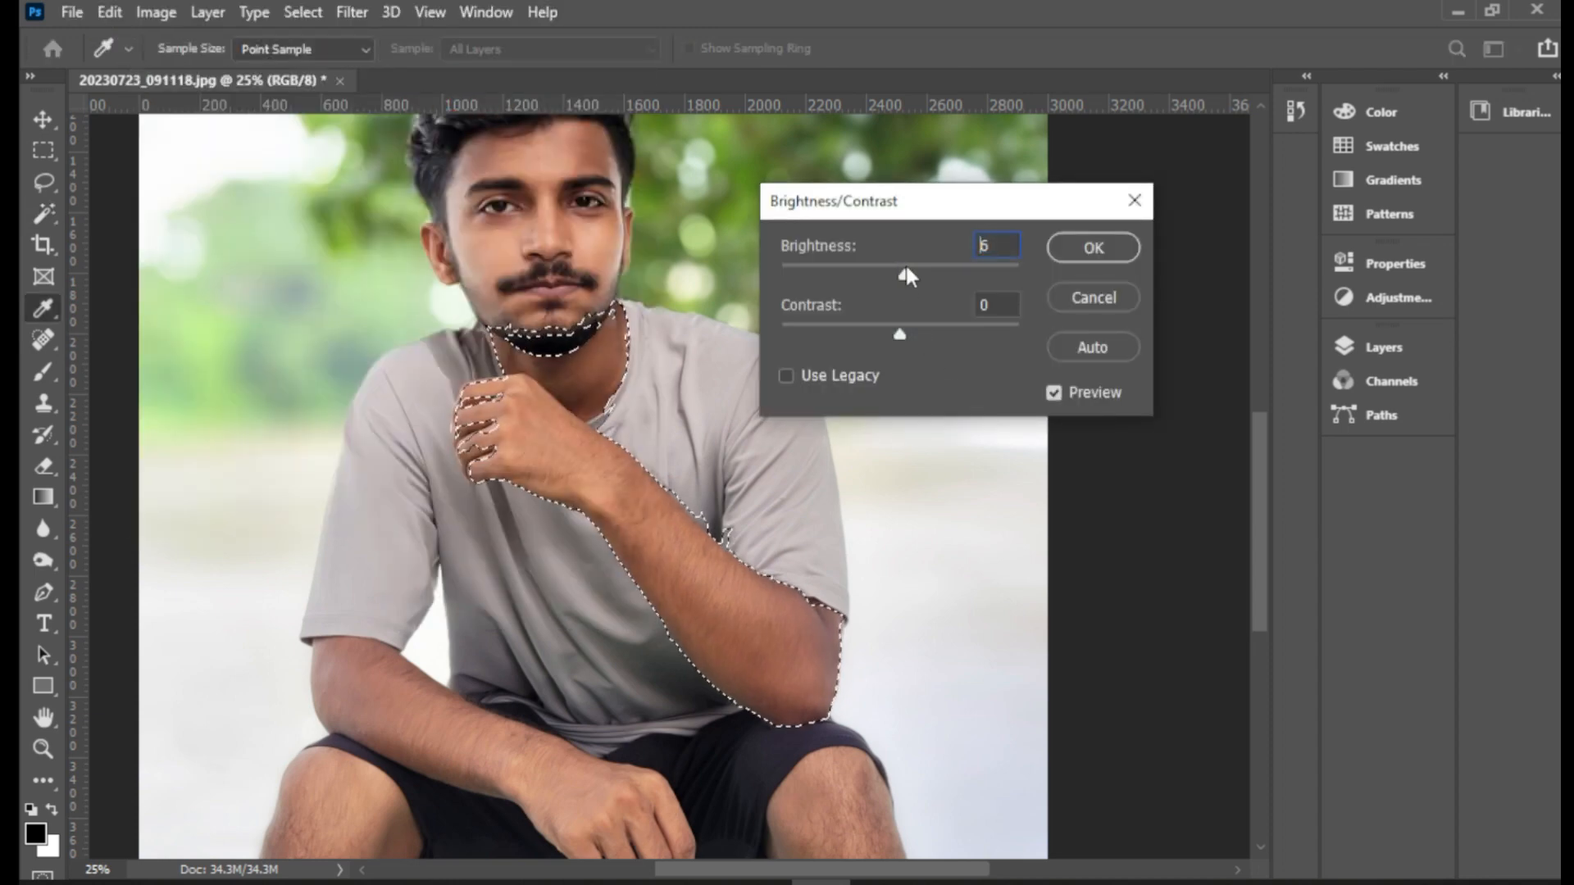
{"action": "left_click_drag", "start_coordinate": [902, 272], "coordinate": [911, 267]}
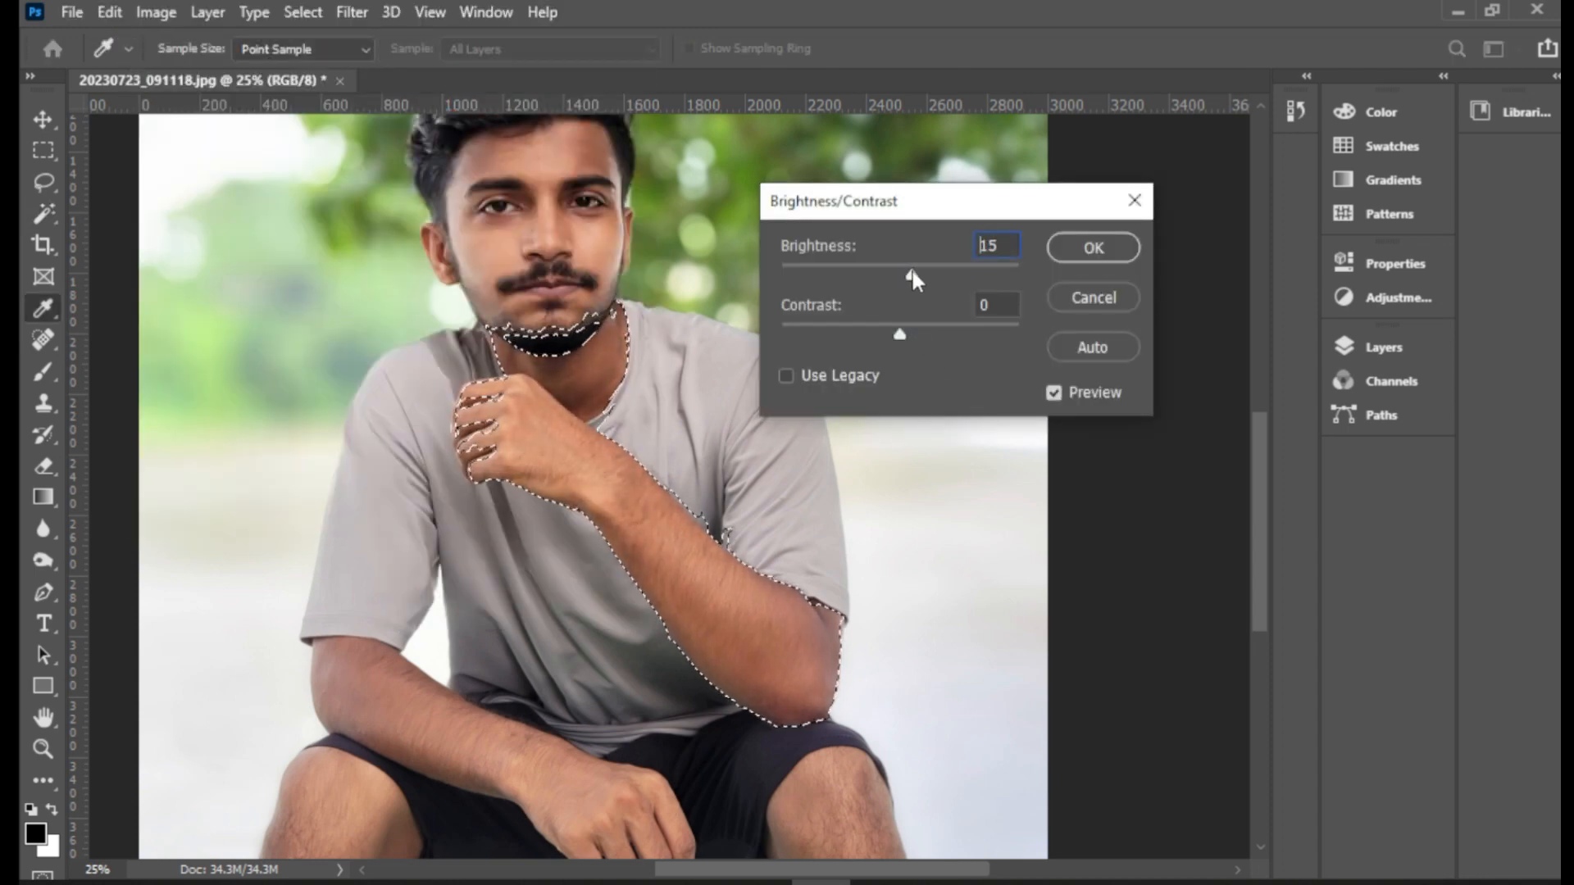
{"action": "key", "text": "Return"}
- Select only the neck skin below the beard with the Magic Wand and feather the selection
{"action": "key", "text": "w"}
{"action": "key", "text": "ctrl+0"}
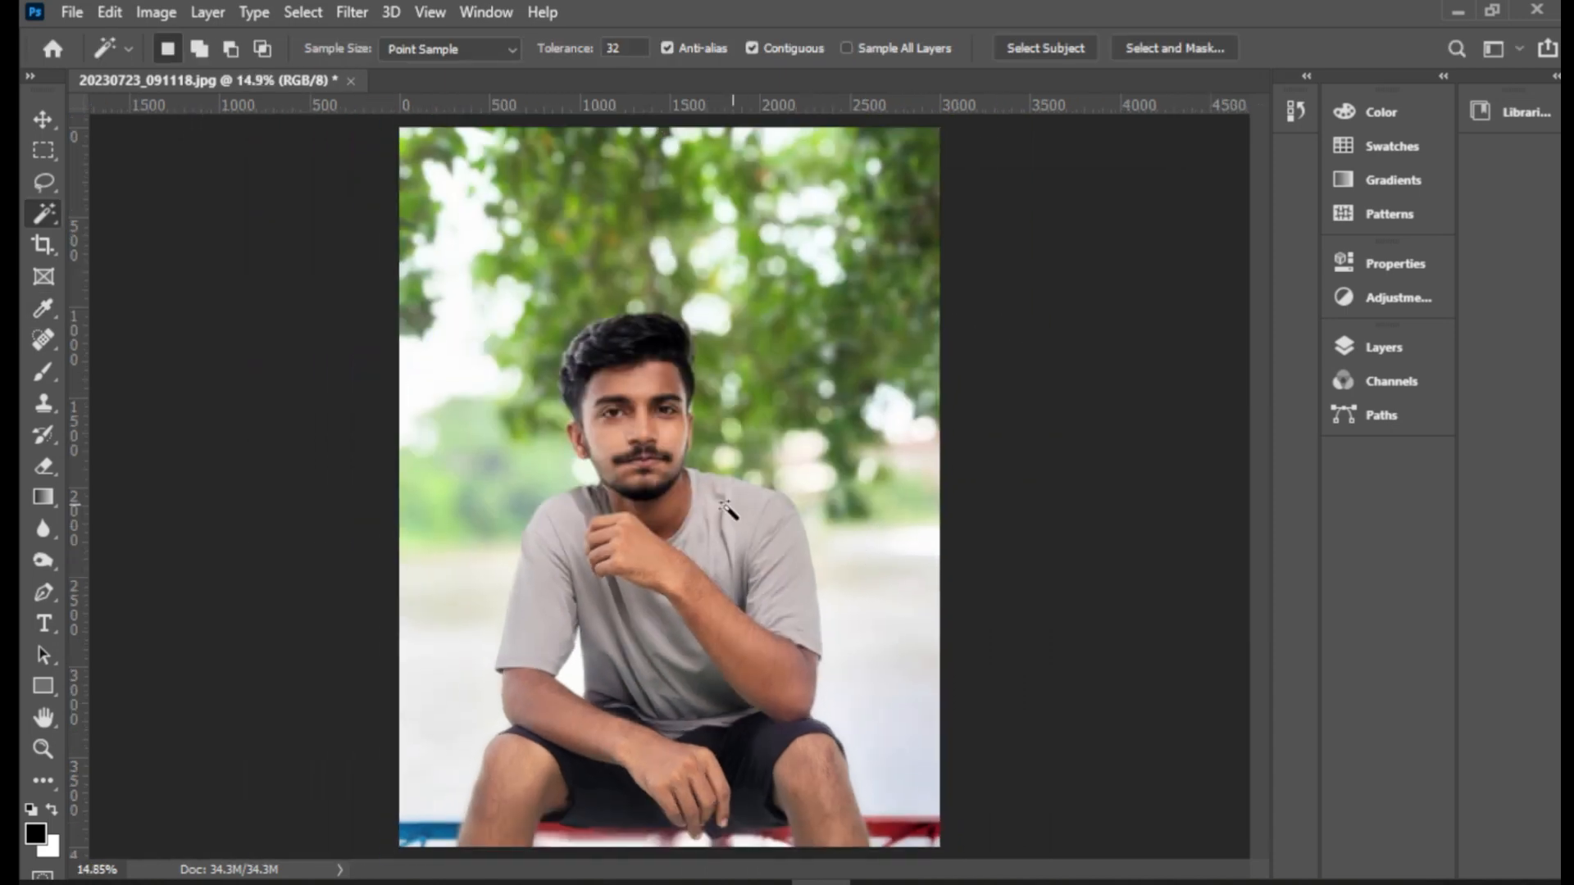
{"action": "left_click", "coordinate": [654, 509]}
{"action": "left_click", "coordinate": [659, 502], "text": "shift"}
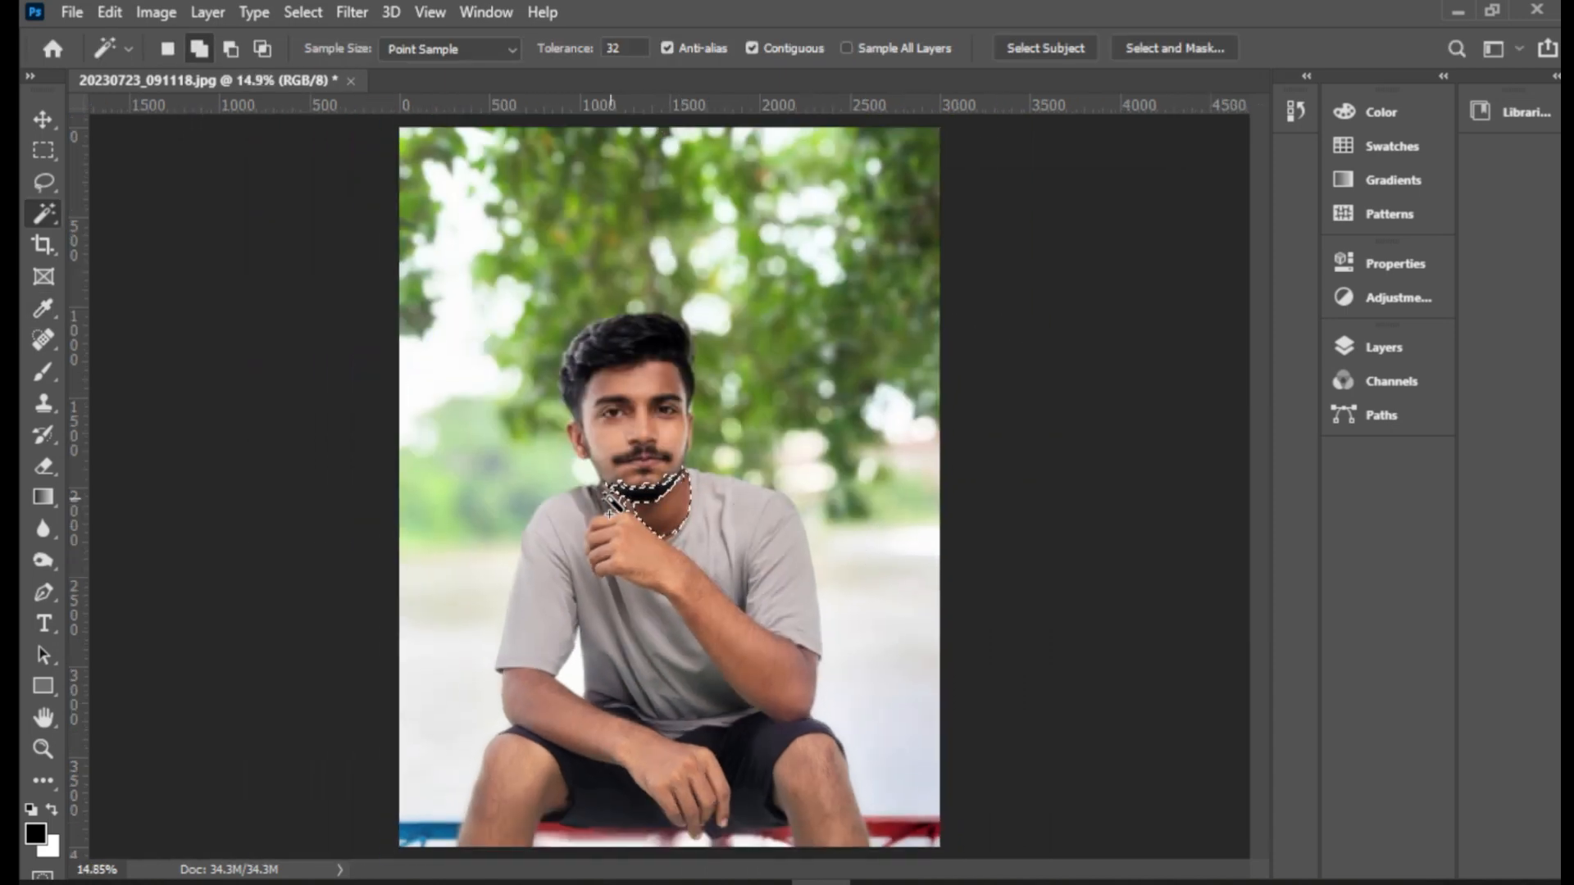
{"action": "key", "text": "shift+F6"}
{"action": "key", "text": "Return"}
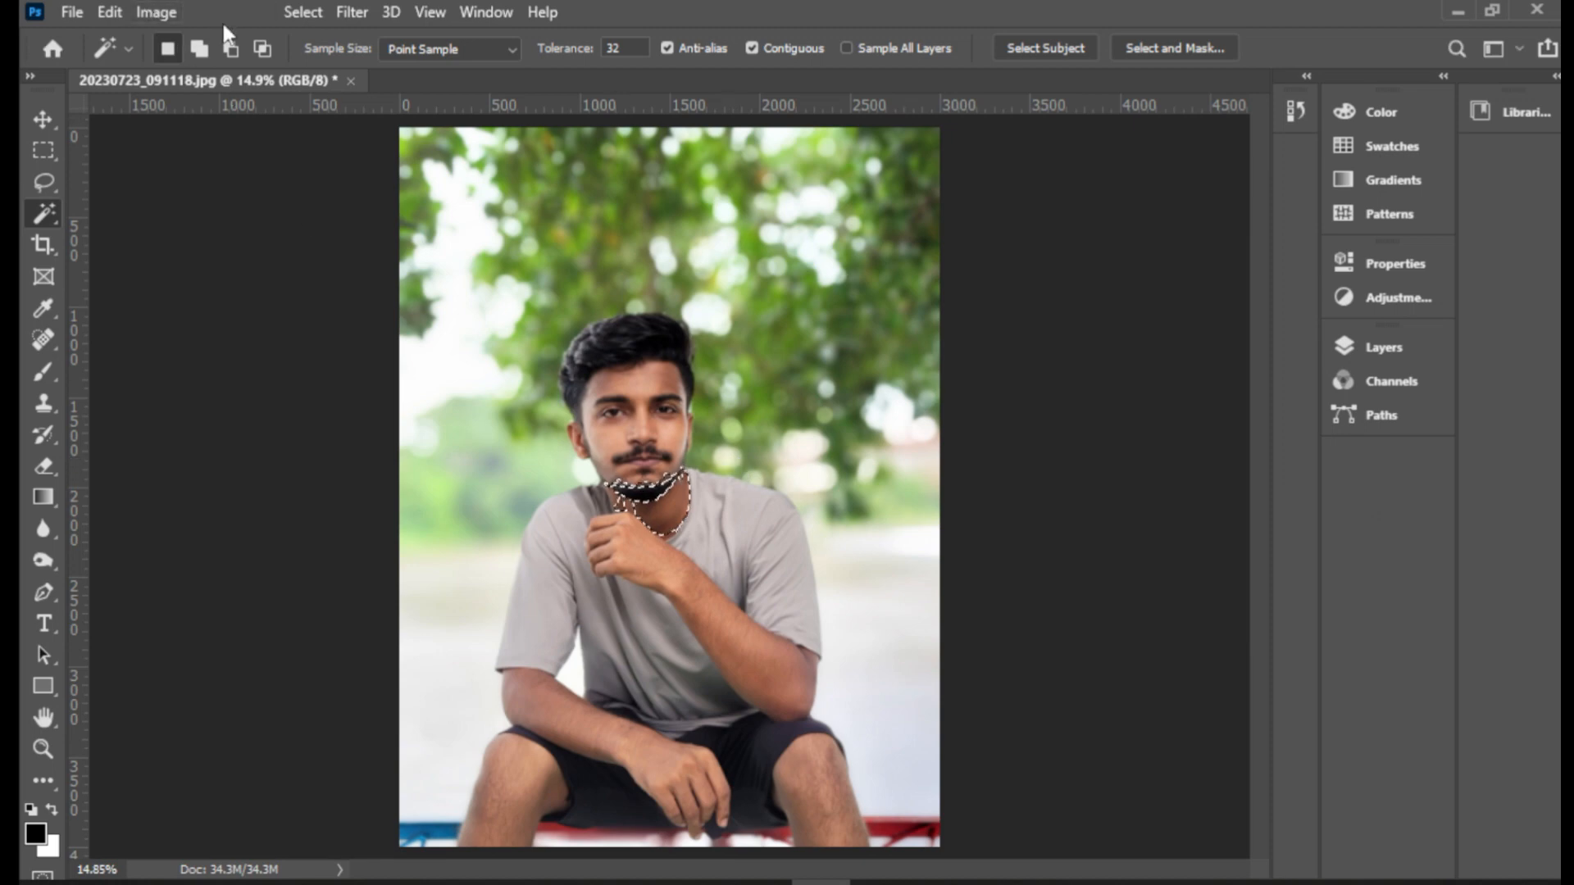
- Set the brightness of the selected neck area to 20
{"action": "left_click", "coordinate": [156, 12]}
{"action": "left_click", "coordinate": [226, 73]}
{"action": "left_click", "coordinate": [447, 69]}
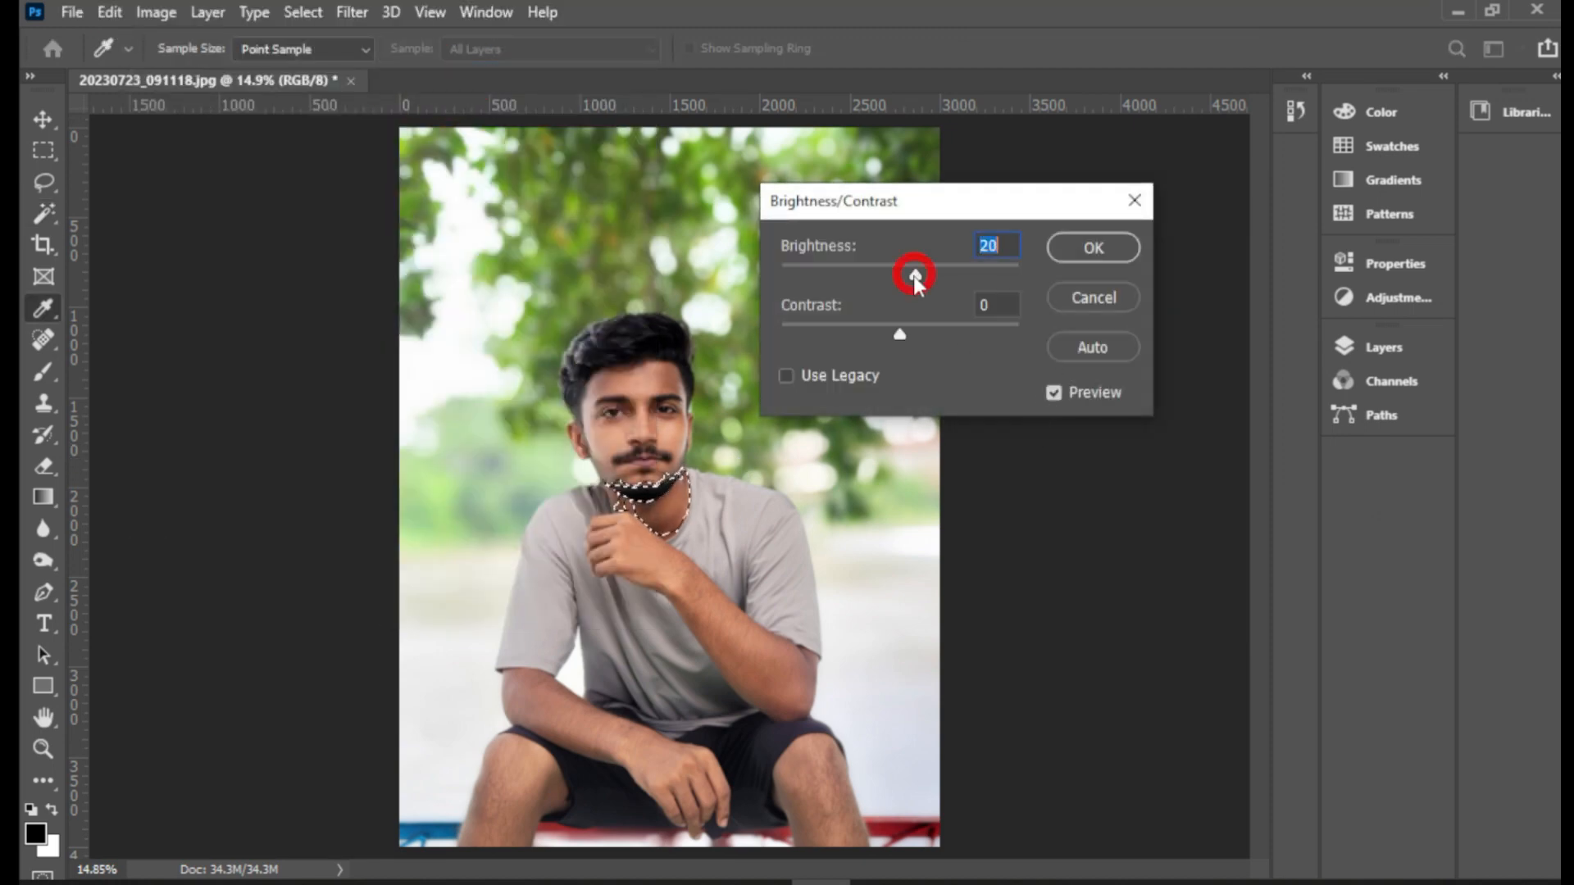
{"action": "key", "text": "Return"}
- Lighten the selected neck by lifting the middle of the RGB curve with Curves, and clear the selection
{"action": "left_click", "coordinate": [156, 12]}
{"action": "mouse_move", "coordinate": [218, 74]}
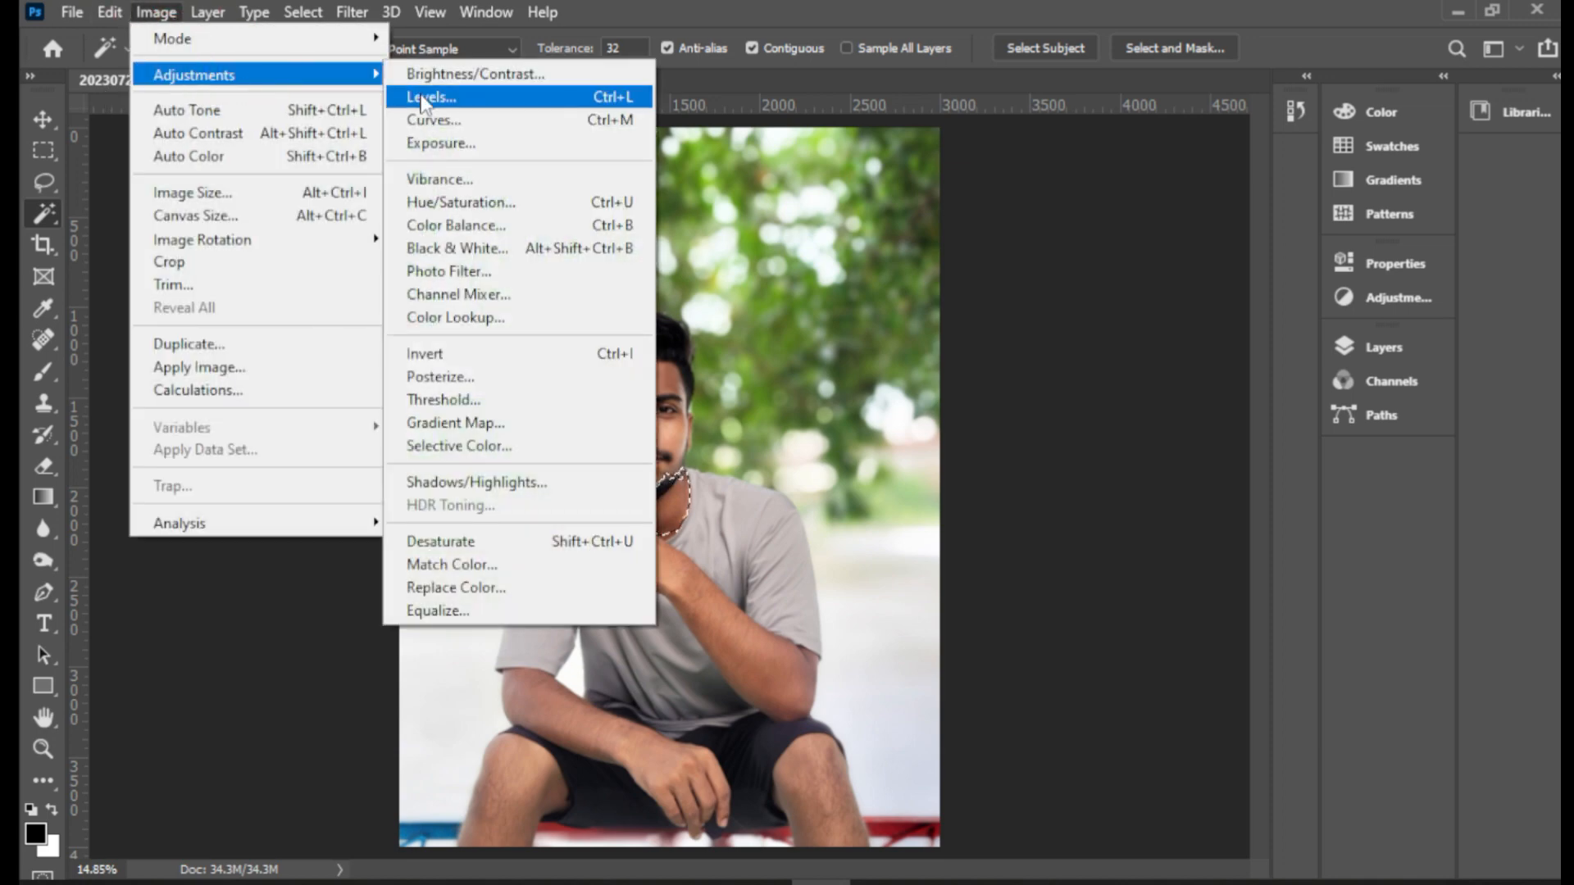
{"action": "left_click", "coordinate": [436, 120]}
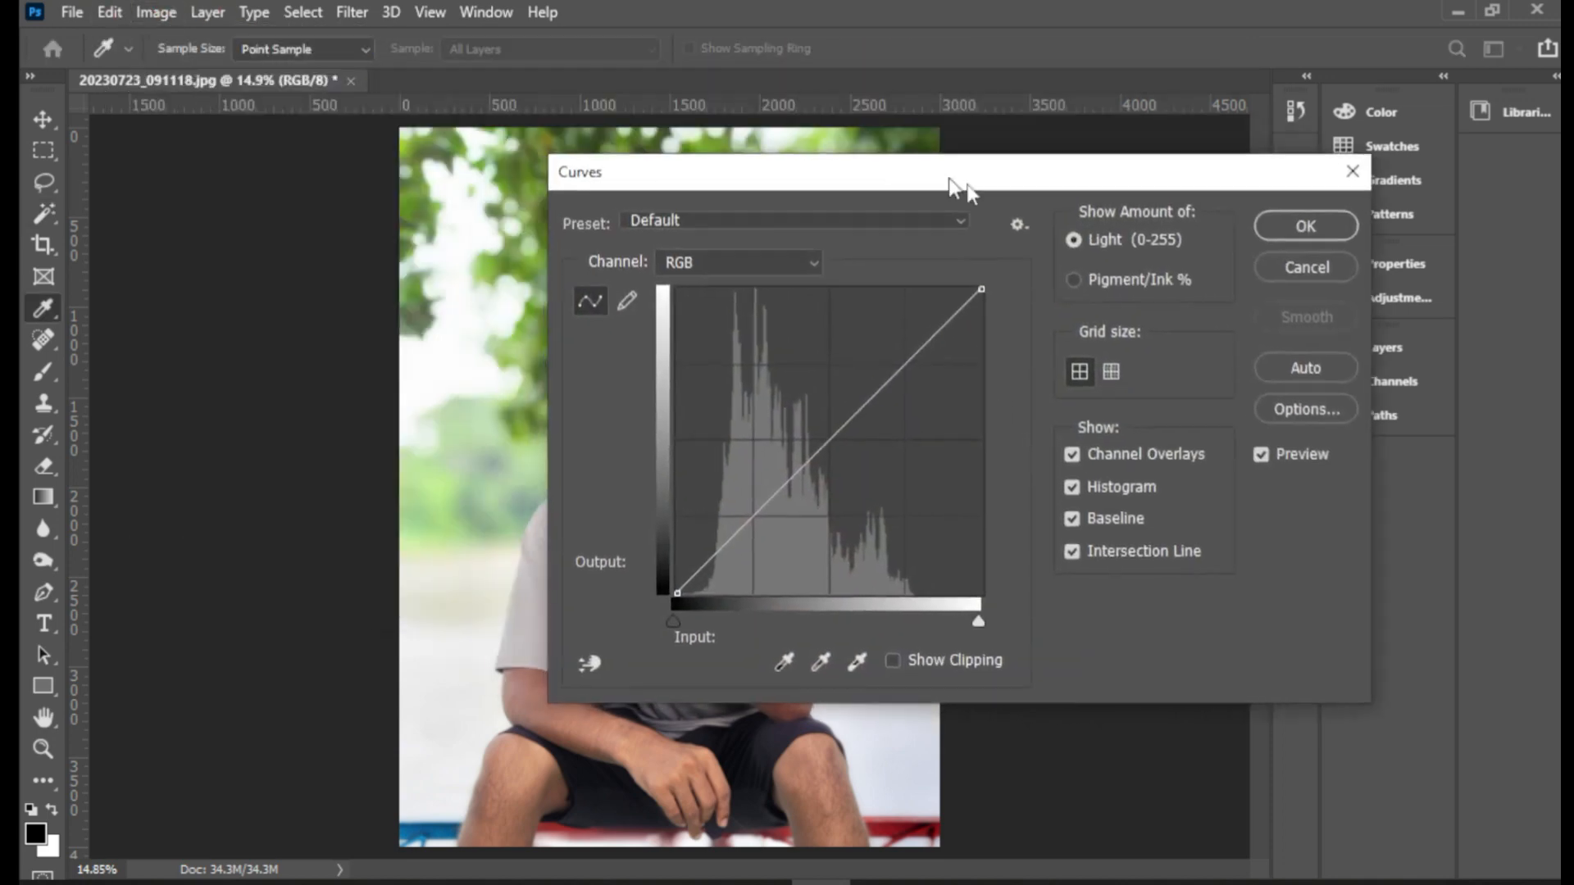
{"action": "left_click_drag", "start_coordinate": [950, 185], "coordinate": [1123, 200]}
{"action": "mouse_move", "coordinate": [999, 466]}
{"action": "left_mouse_down"}
{"action": "mouse_move", "coordinate": [997, 435]}
{"action": "mouse_move", "coordinate": [1012, 442]}
{"action": "left_mouse_up"}
{"action": "key", "text": "Return"}
{"action": "key", "text": "w"}
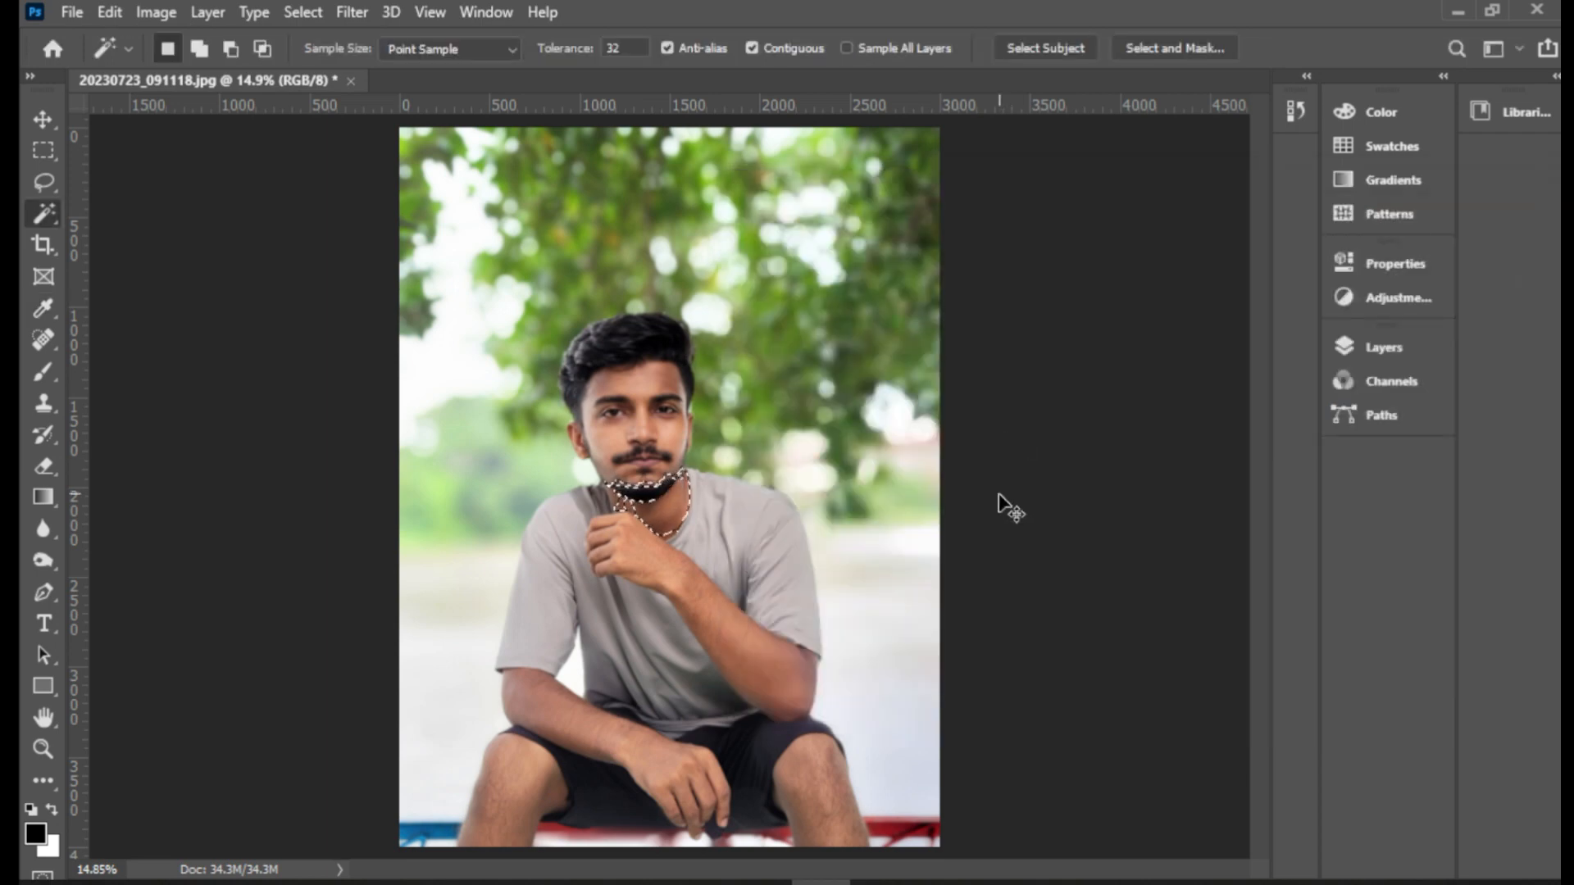
{"action": "key", "text": "ctrl+d"}
- Select the skin of both legs below the shorts with the Magic Wand and feather the selection
{"action": "left_click", "coordinate": [823, 811]}
{"action": "left_click", "coordinate": [509, 808], "text": "shift"}
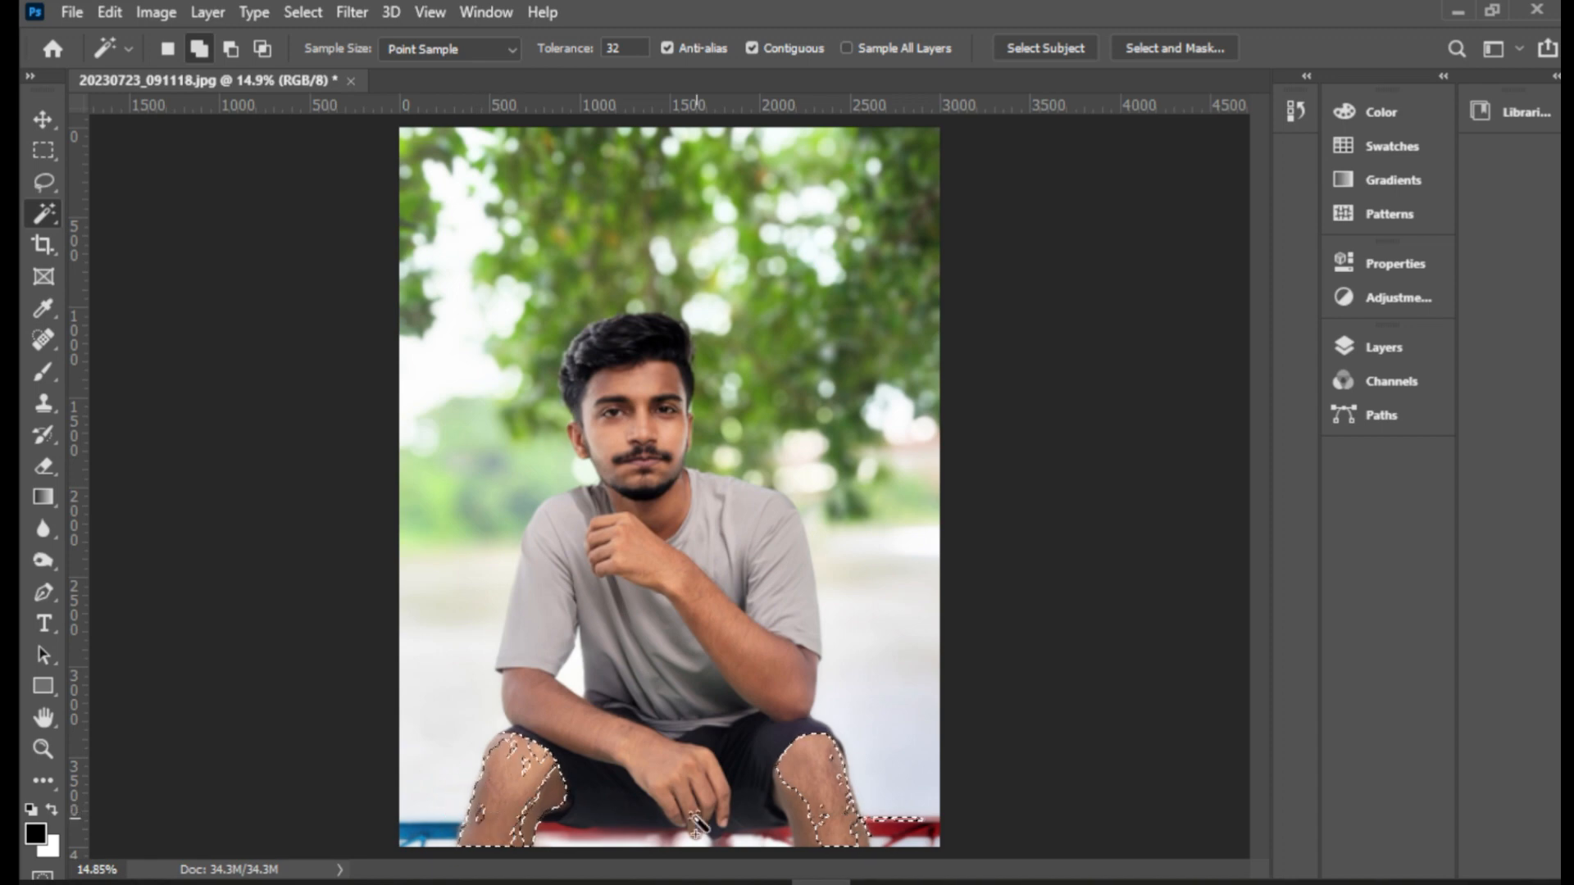
{"action": "left_click", "coordinate": [800, 810], "text": "shift"}
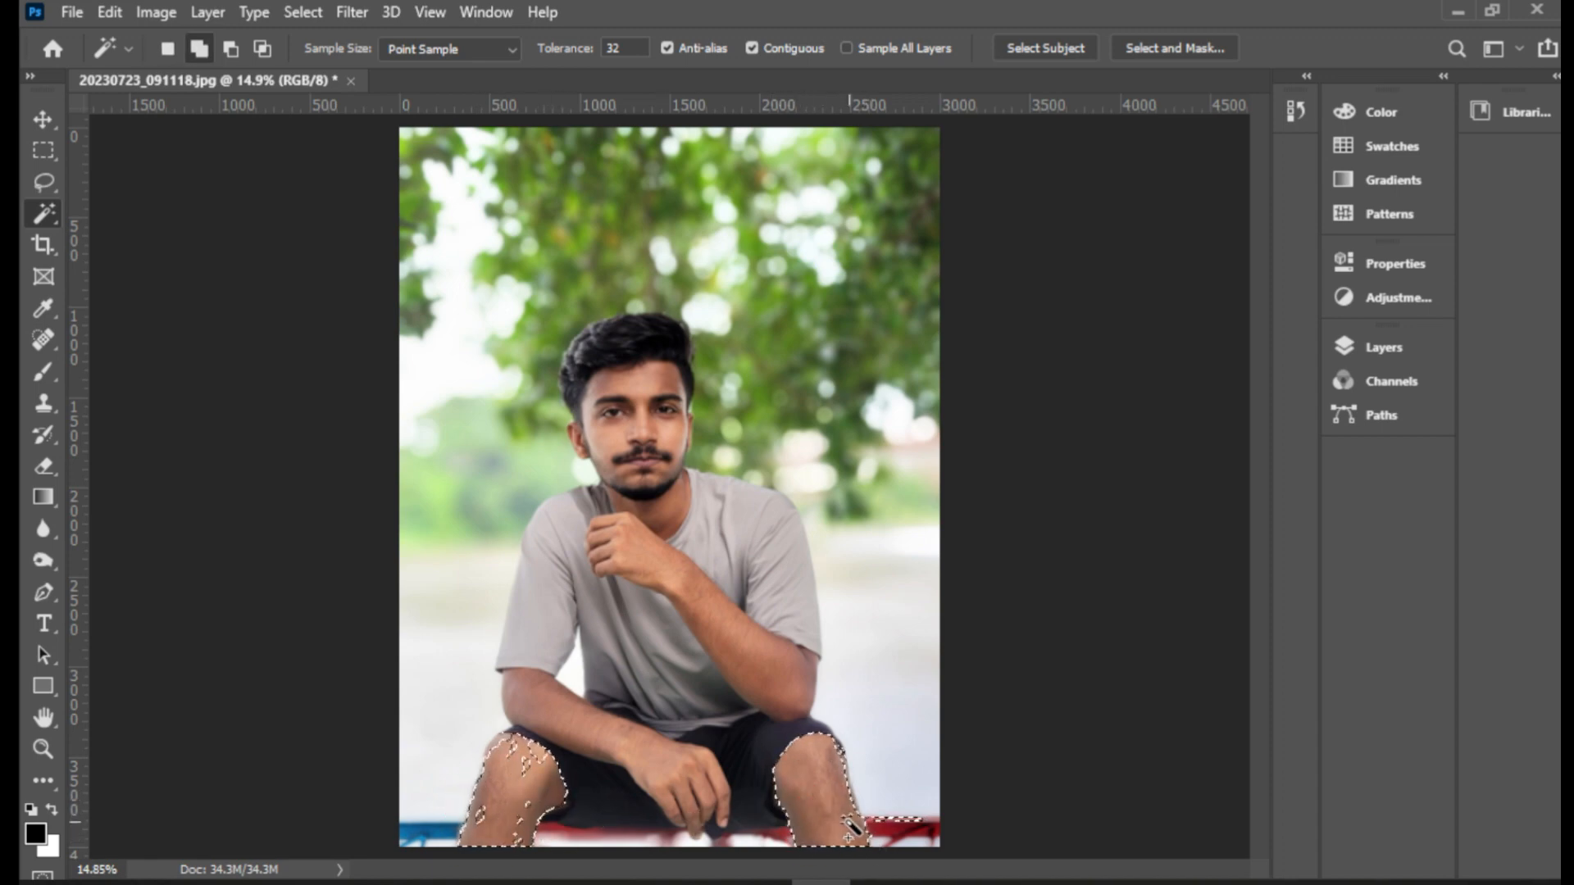
{"action": "key", "text": "shift+F6"}
{"action": "key", "text": "Return"}
{"action": "left_click", "coordinate": [514, 769], "text": "shift"}
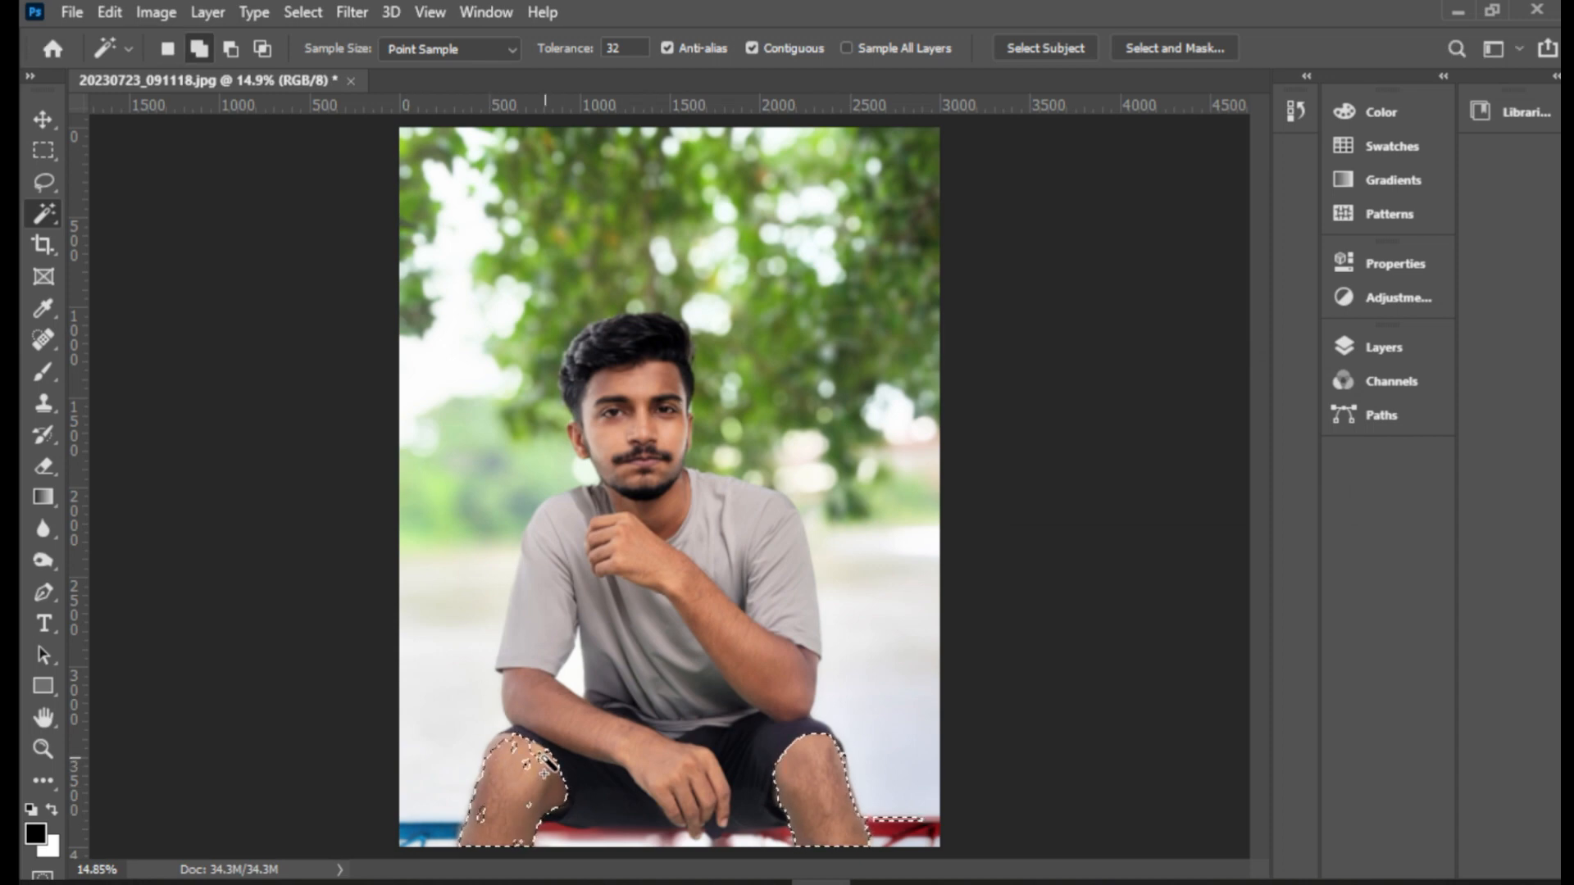
{"action": "left_click", "coordinate": [499, 766], "text": "shift"}
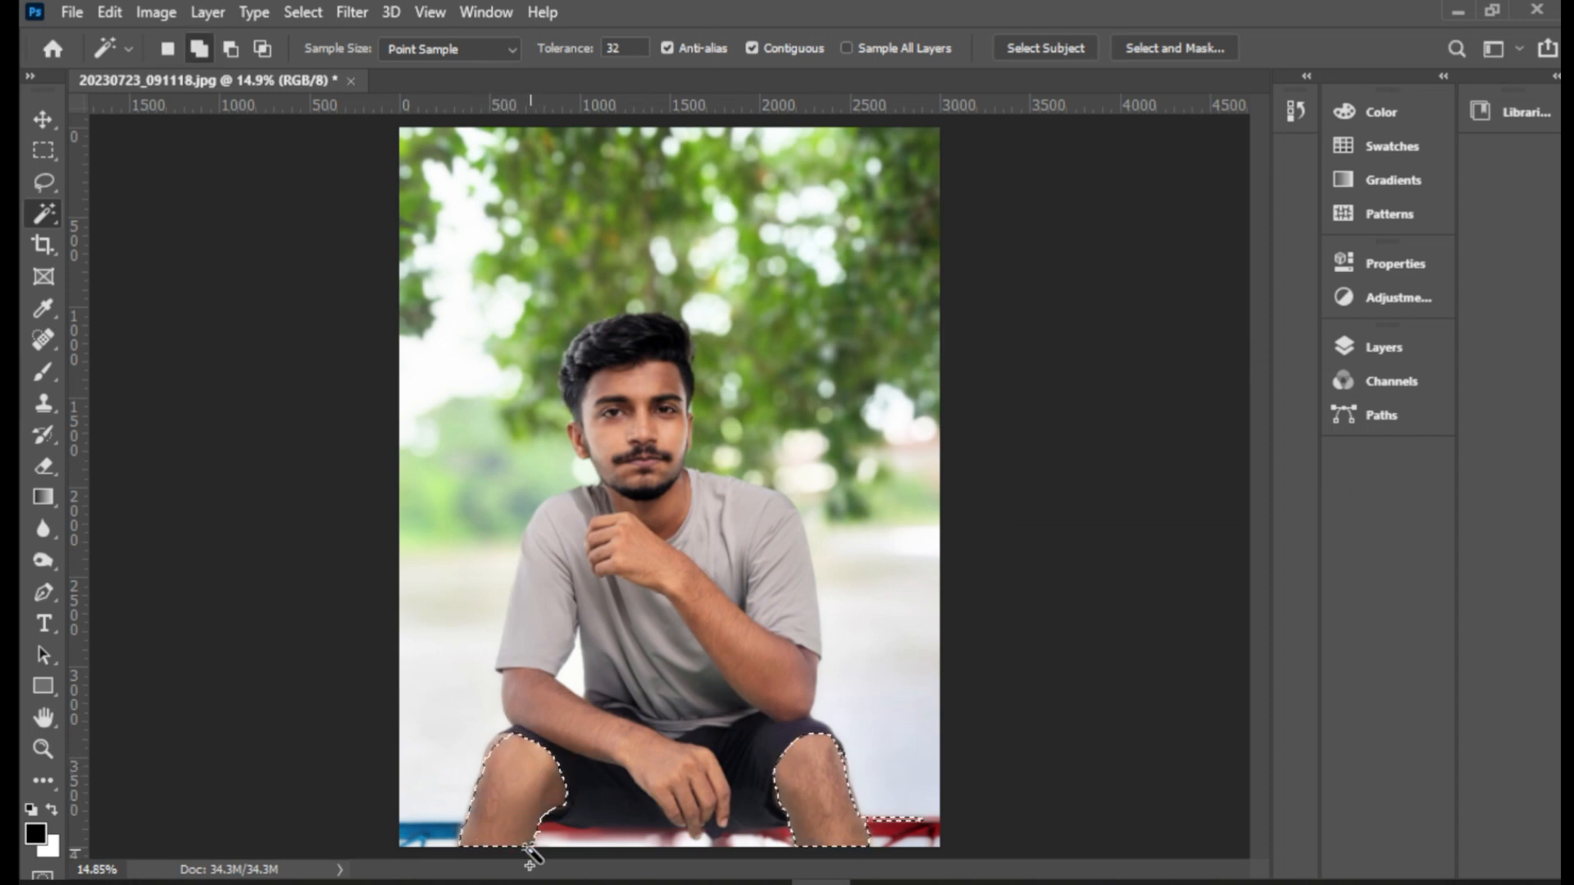
{"action": "key", "text": "shift+F6"}
{"action": "key", "text": "Return"}
- Lighten the selected legs by raising the midpoint of the RGB curve slightly with Curves, and deselect them
{"action": "left_click", "coordinate": [155, 12]}
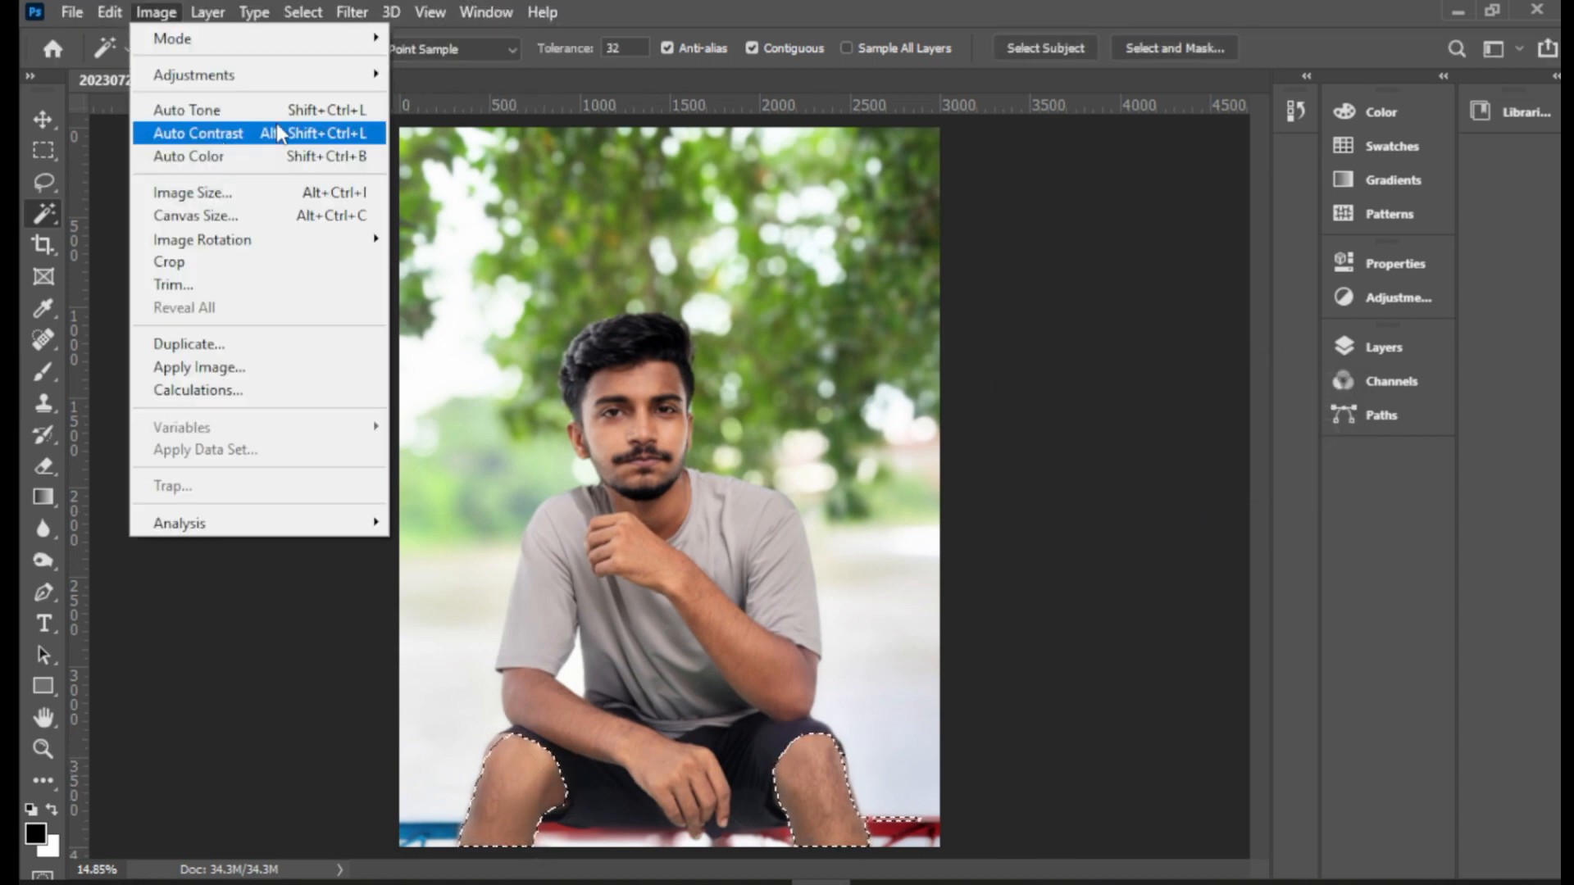
{"action": "mouse_move", "coordinate": [333, 72]}
{"action": "left_click", "coordinate": [547, 120]}
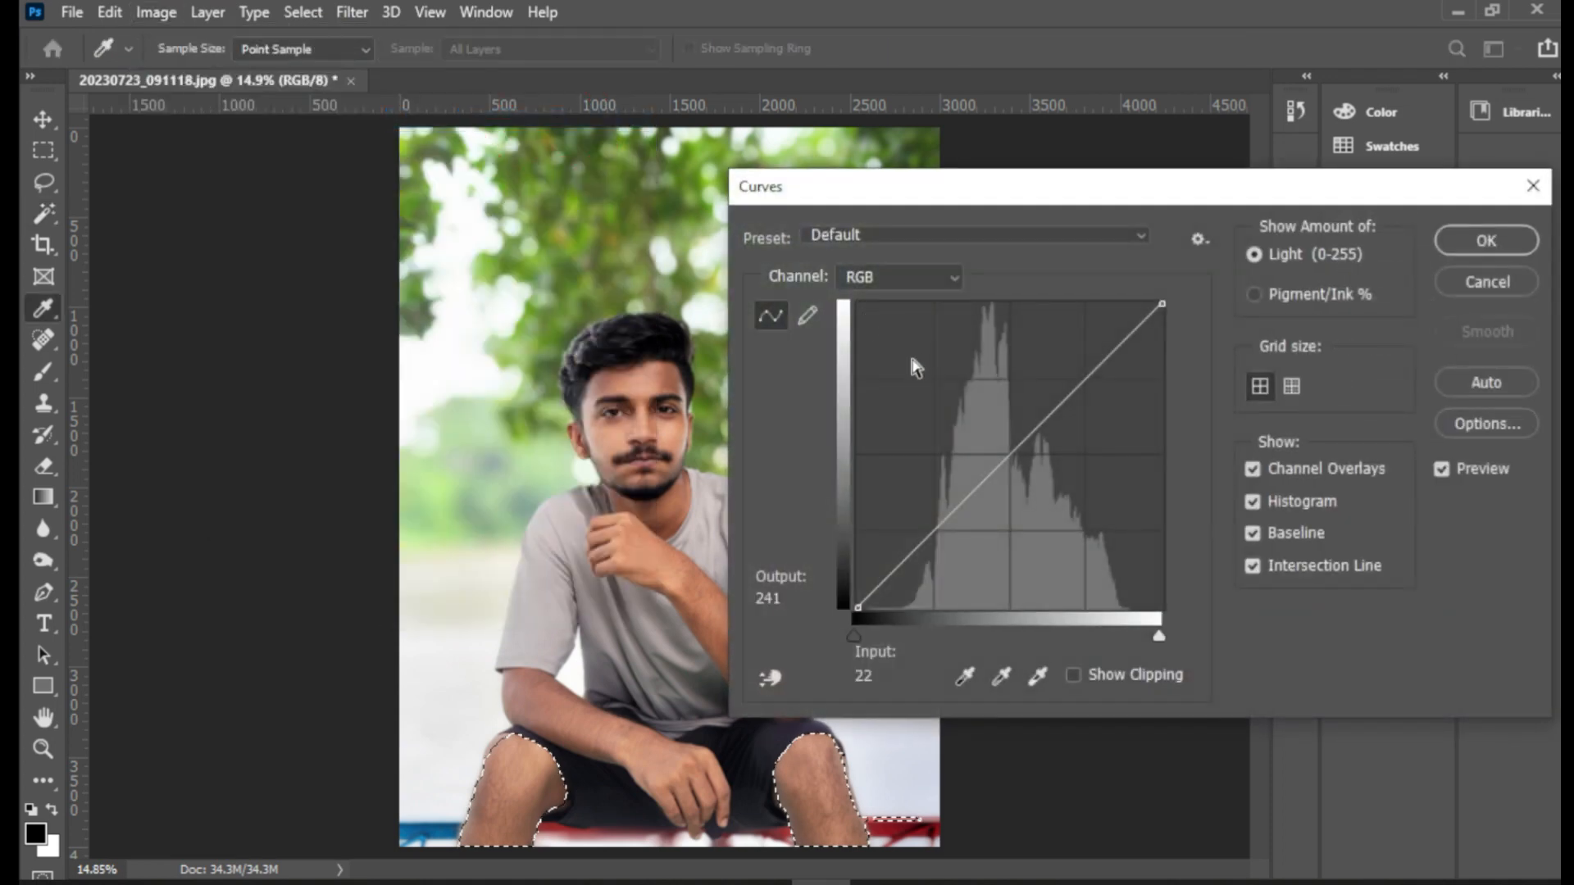
{"action": "left_click", "coordinate": [1007, 444]}
{"action": "mouse_move", "coordinate": [1008, 441]}
{"action": "left_mouse_down"}
{"action": "mouse_move", "coordinate": [1015, 429]}
{"action": "mouse_move", "coordinate": [1011, 443]}
{"action": "left_mouse_up"}
{"action": "key", "text": "Return"}
{"action": "key", "text": "ctrl+d"}
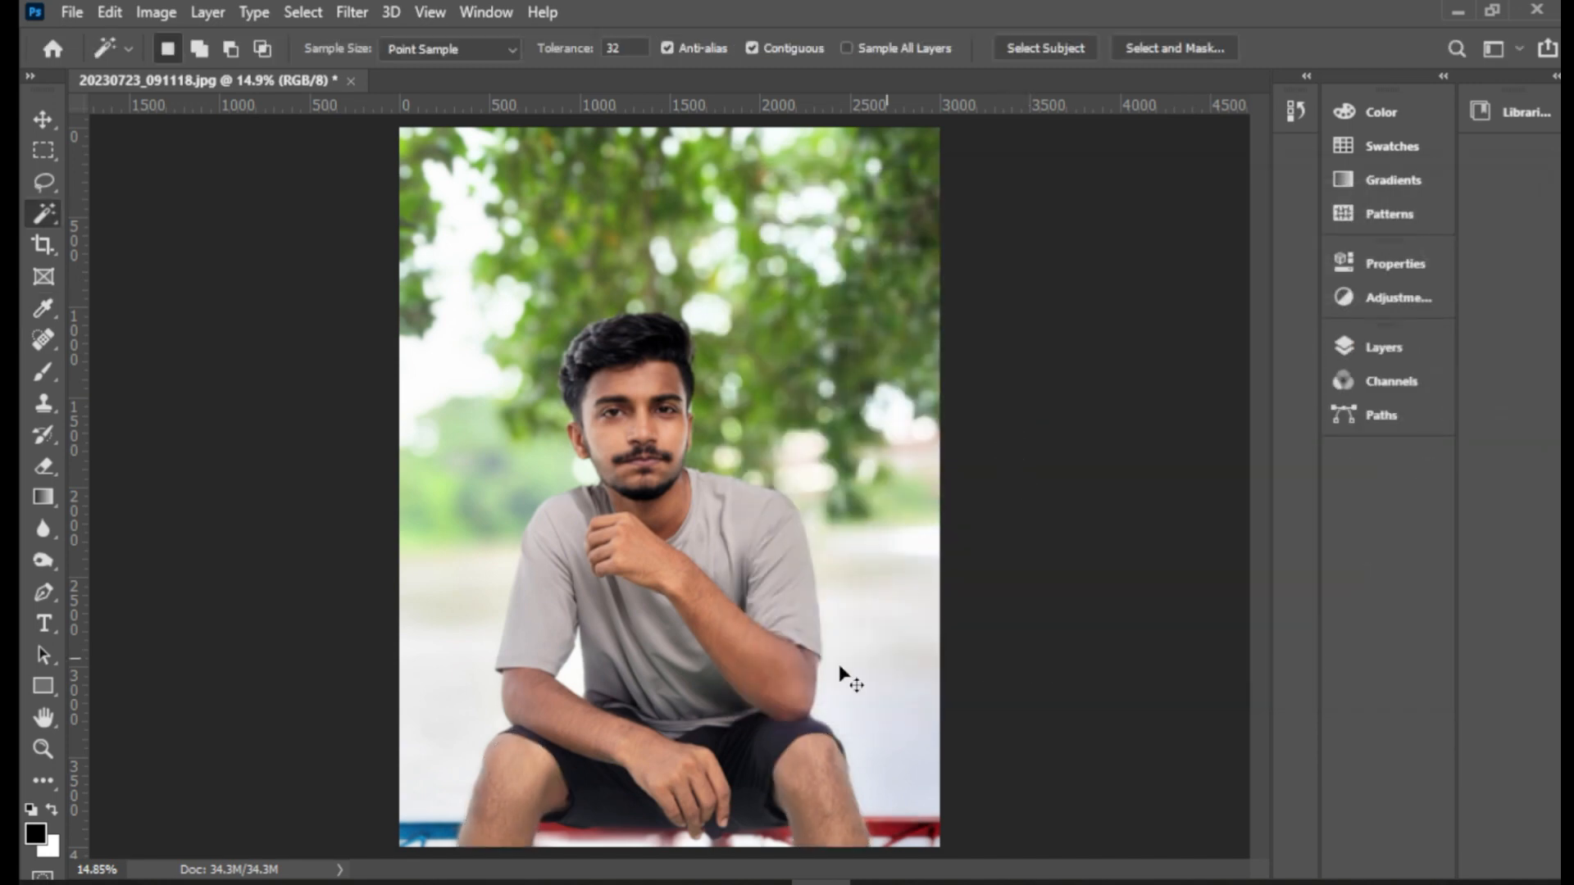
- Select the lowered forearm and hand resting between the knees with the Magic Wand and feather the selection
{"action": "left_click", "coordinate": [563, 705]}
{"action": "left_click", "coordinate": [508, 679], "text": "shift"}
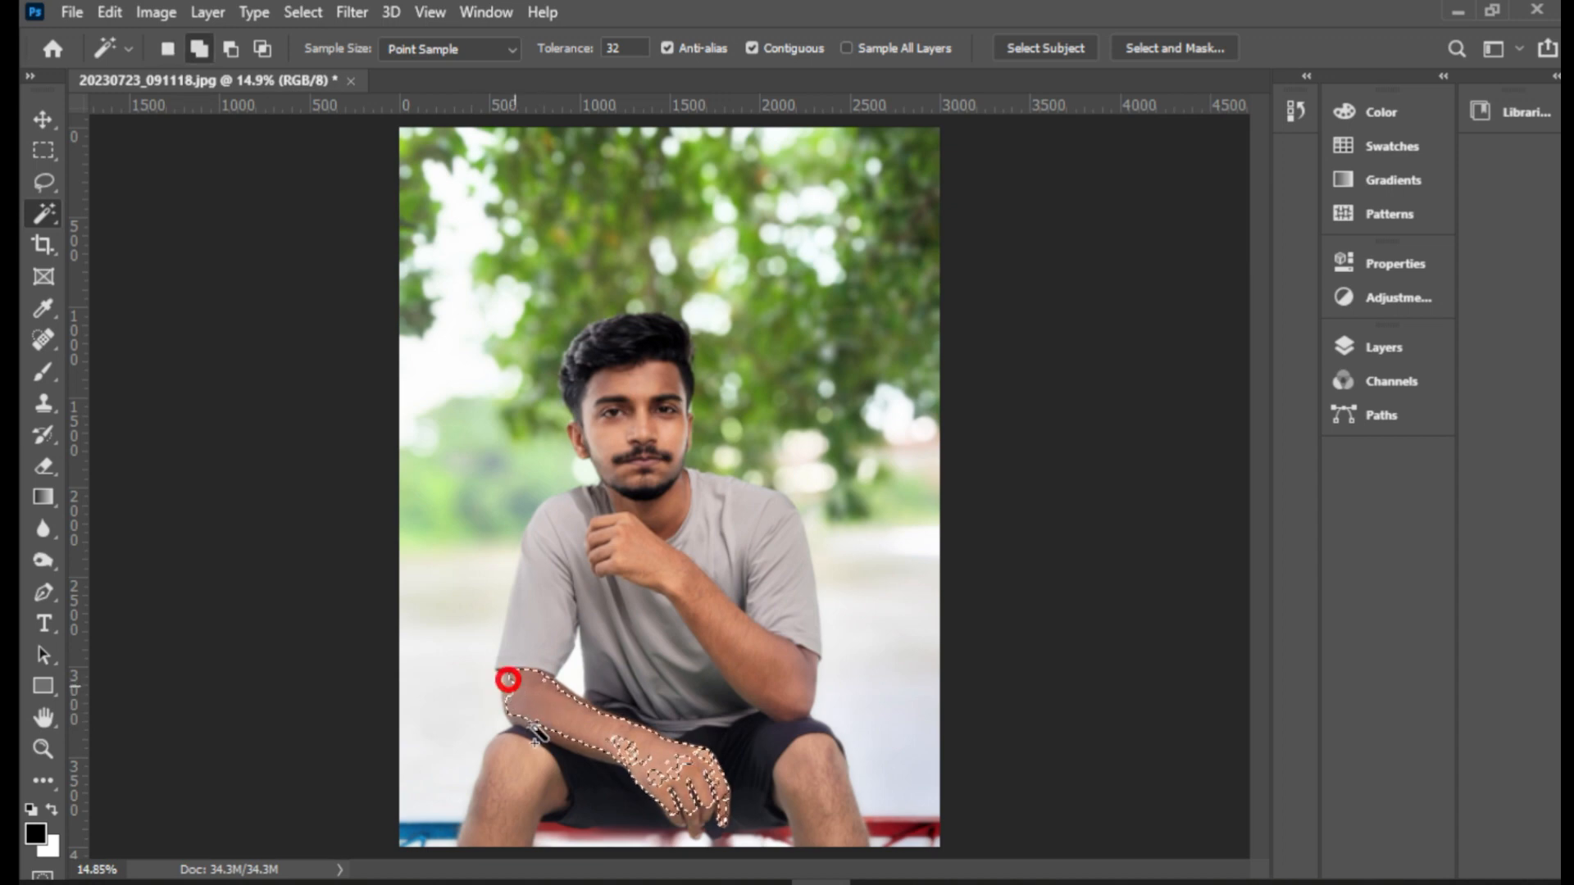
{"action": "left_click", "coordinate": [658, 771]}
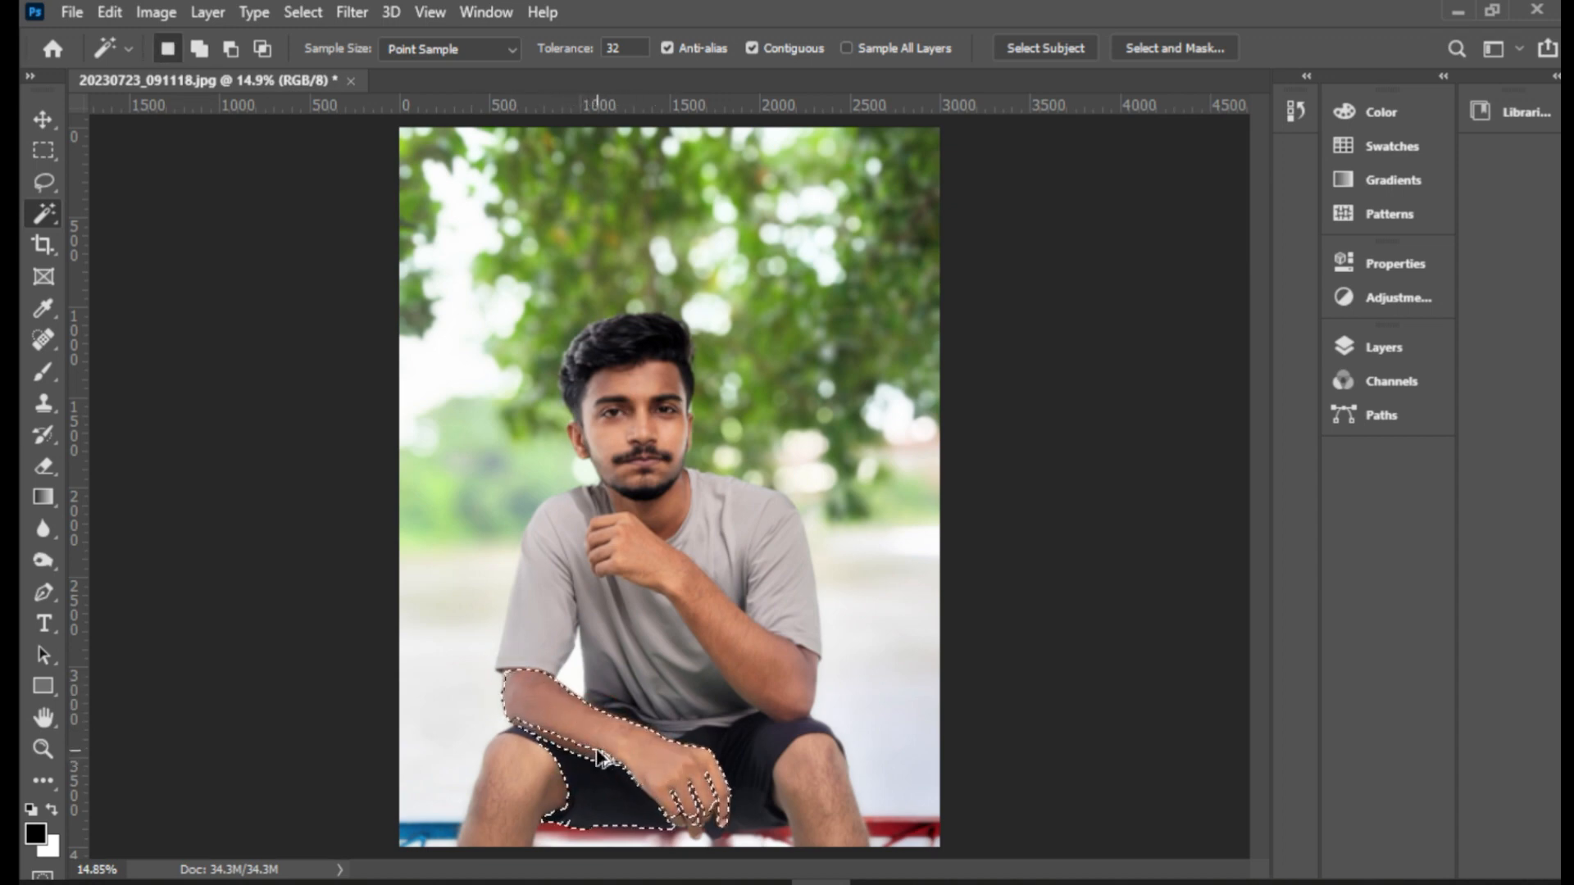
{"action": "key", "text": "shift"}
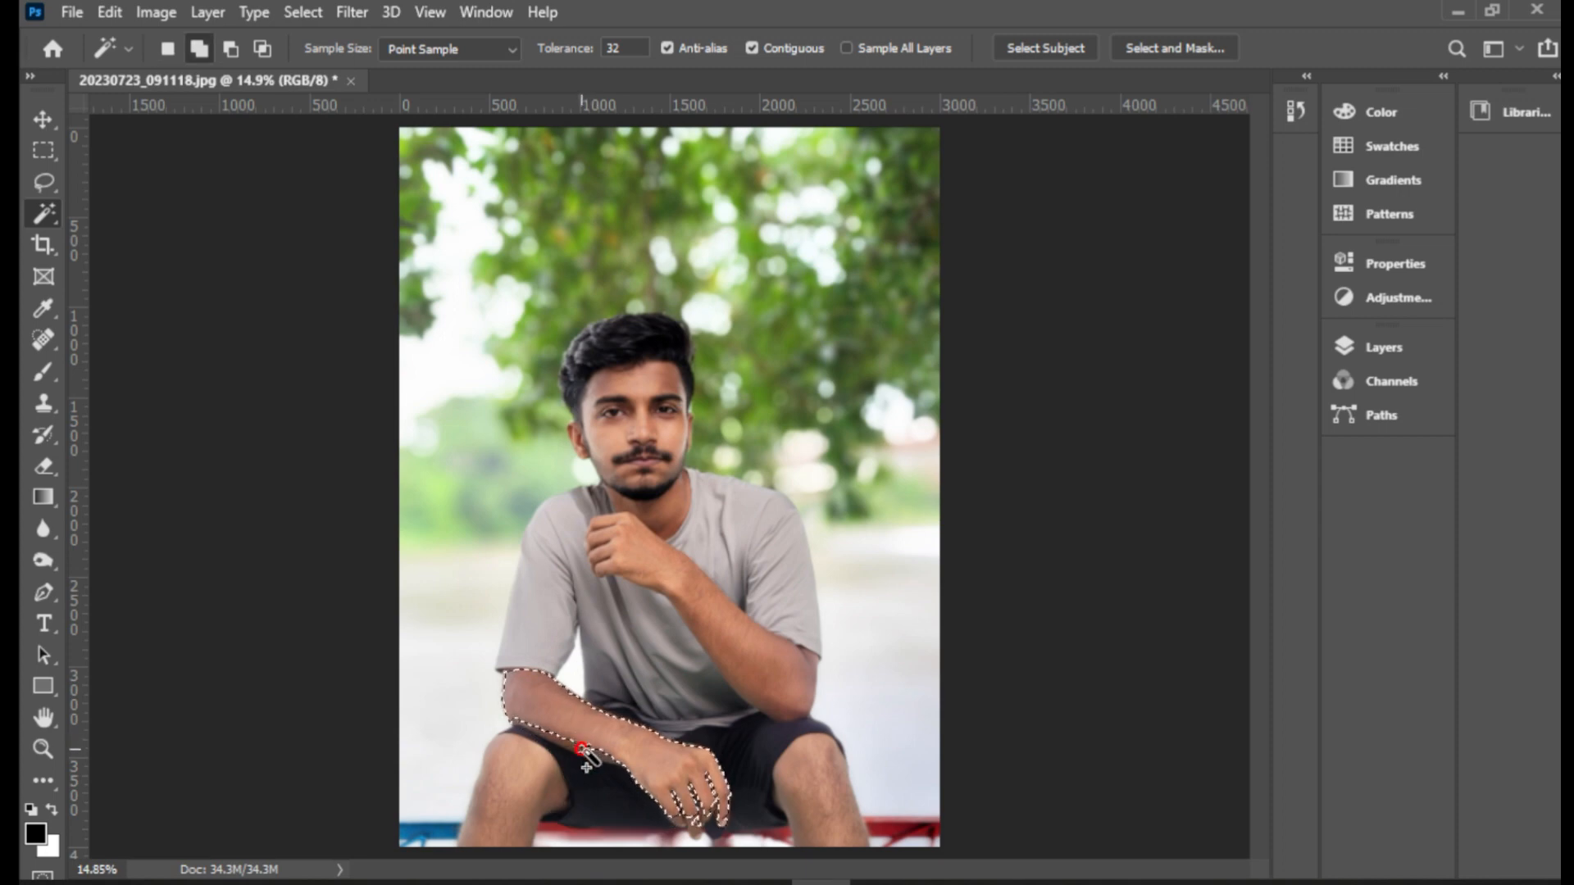
{"action": "key", "text": "shift+F6"}
{"action": "key", "text": "Return"}
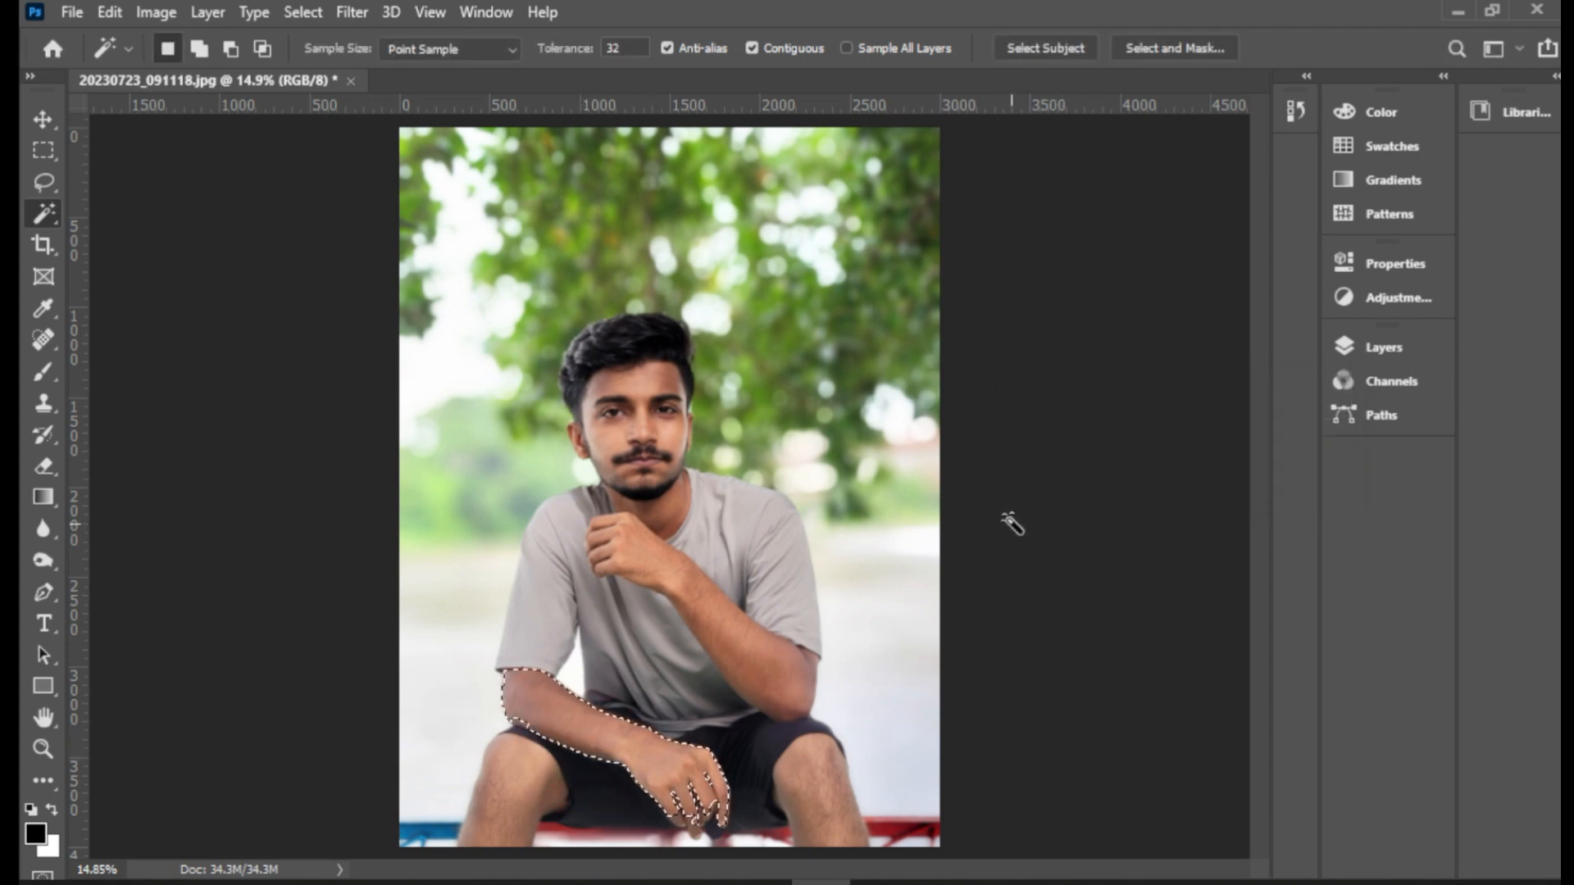
- Lighten the selected lowered arm with a slight midtone lift in Curves and clear its selection
{"action": "key", "text": "ctrl+m"}
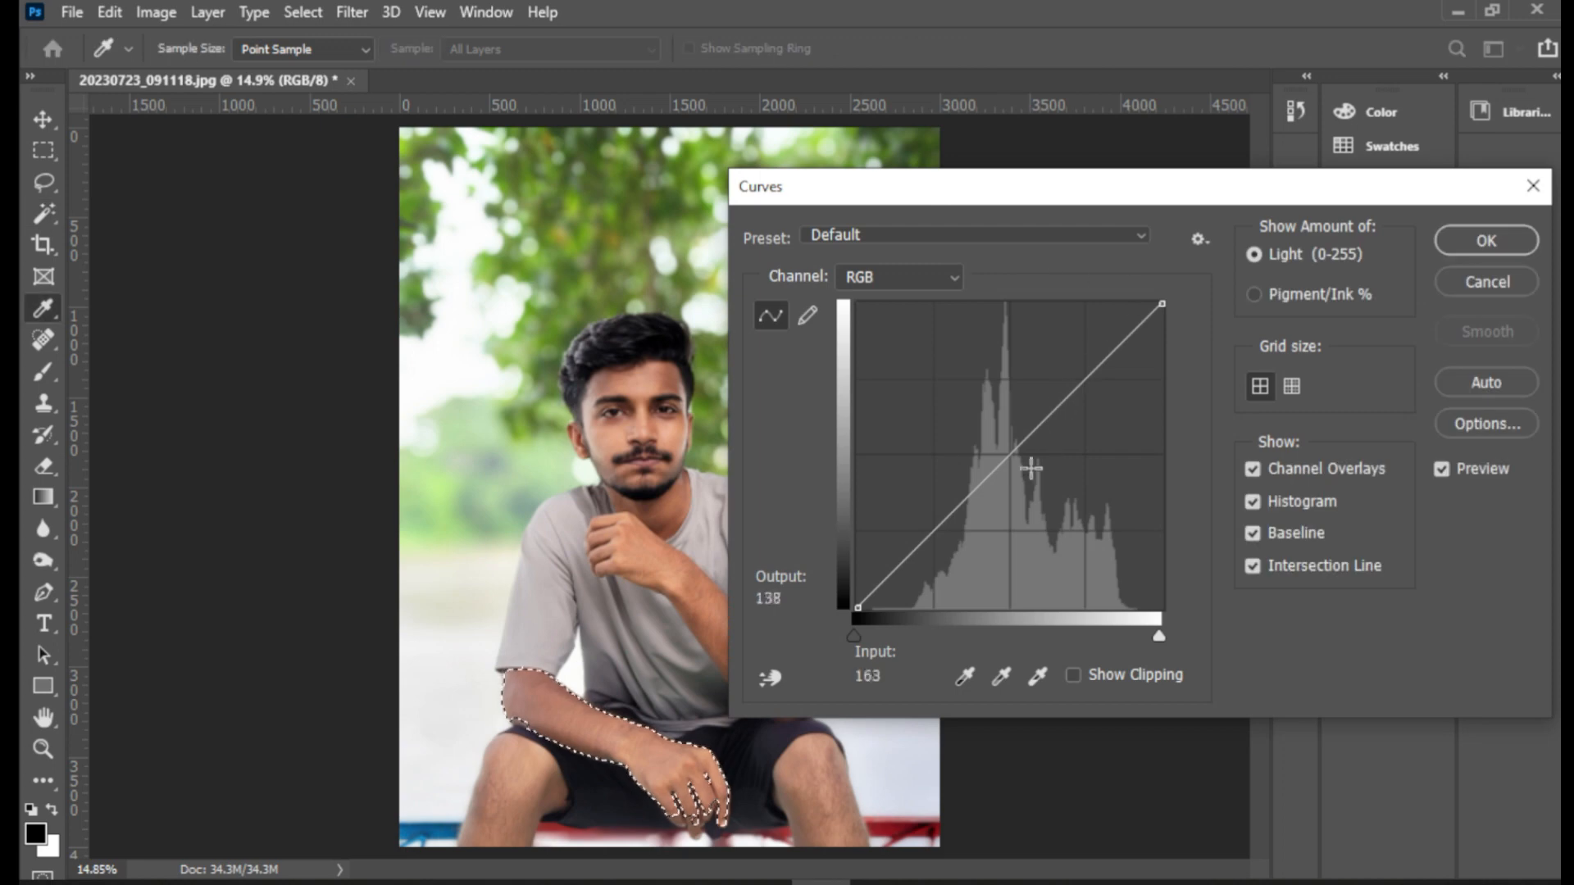
{"action": "left_click", "coordinate": [1007, 447]}
{"action": "left_click_drag", "start_coordinate": [1007, 447], "coordinate": [1006, 453]}
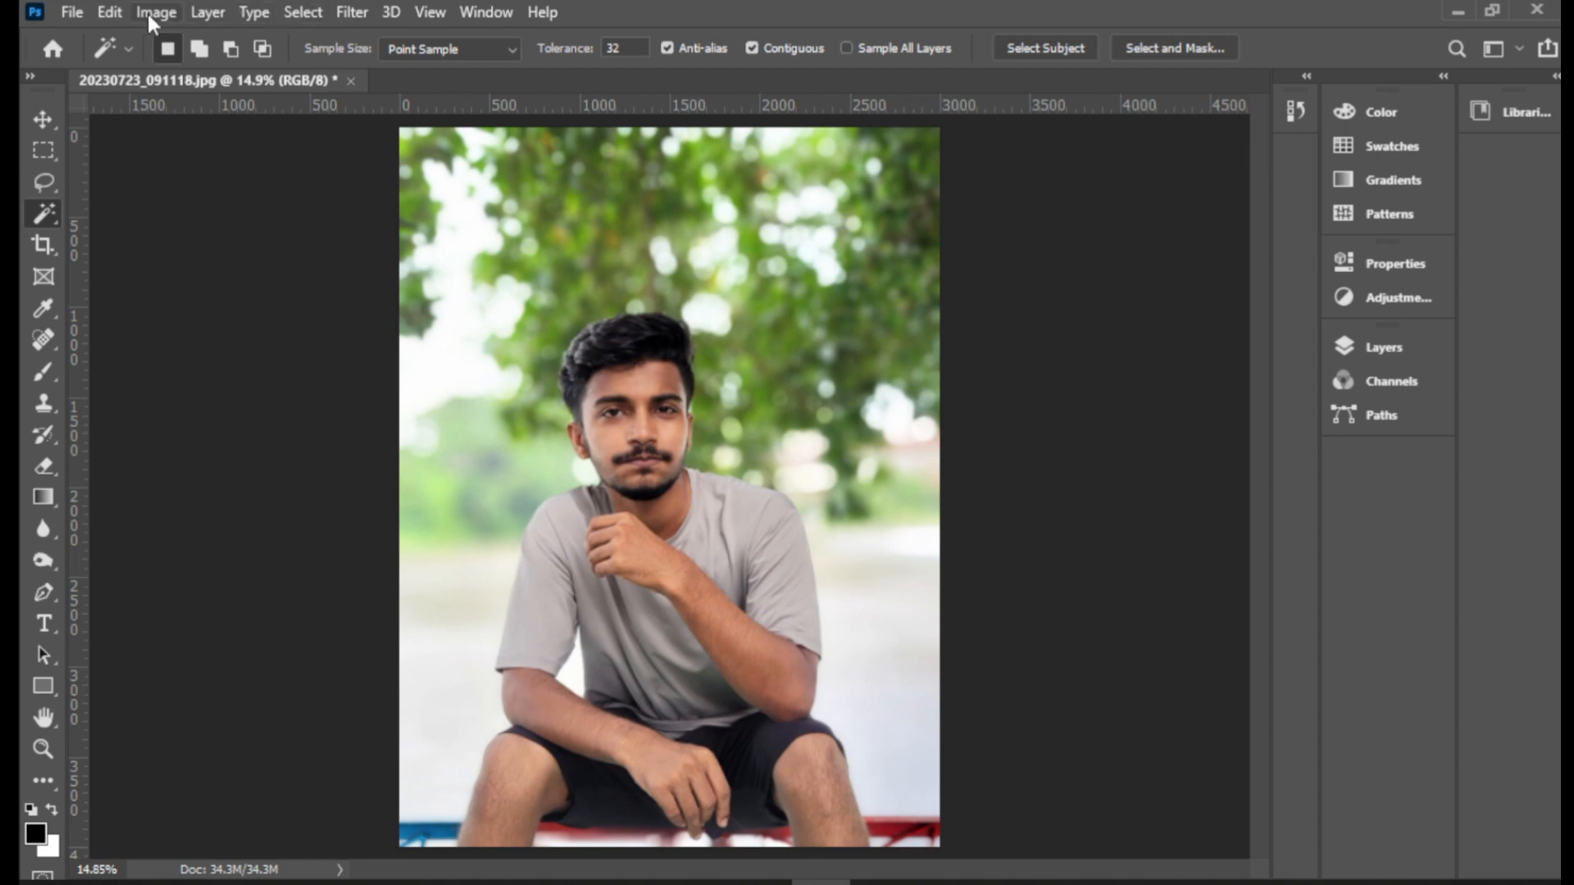
- Apply Curves to the whole photo with an RGB midpoint at input 131 and output 134
{"action": "left_click", "coordinate": [153, 14]}
{"action": "mouse_move", "coordinate": [225, 73]}
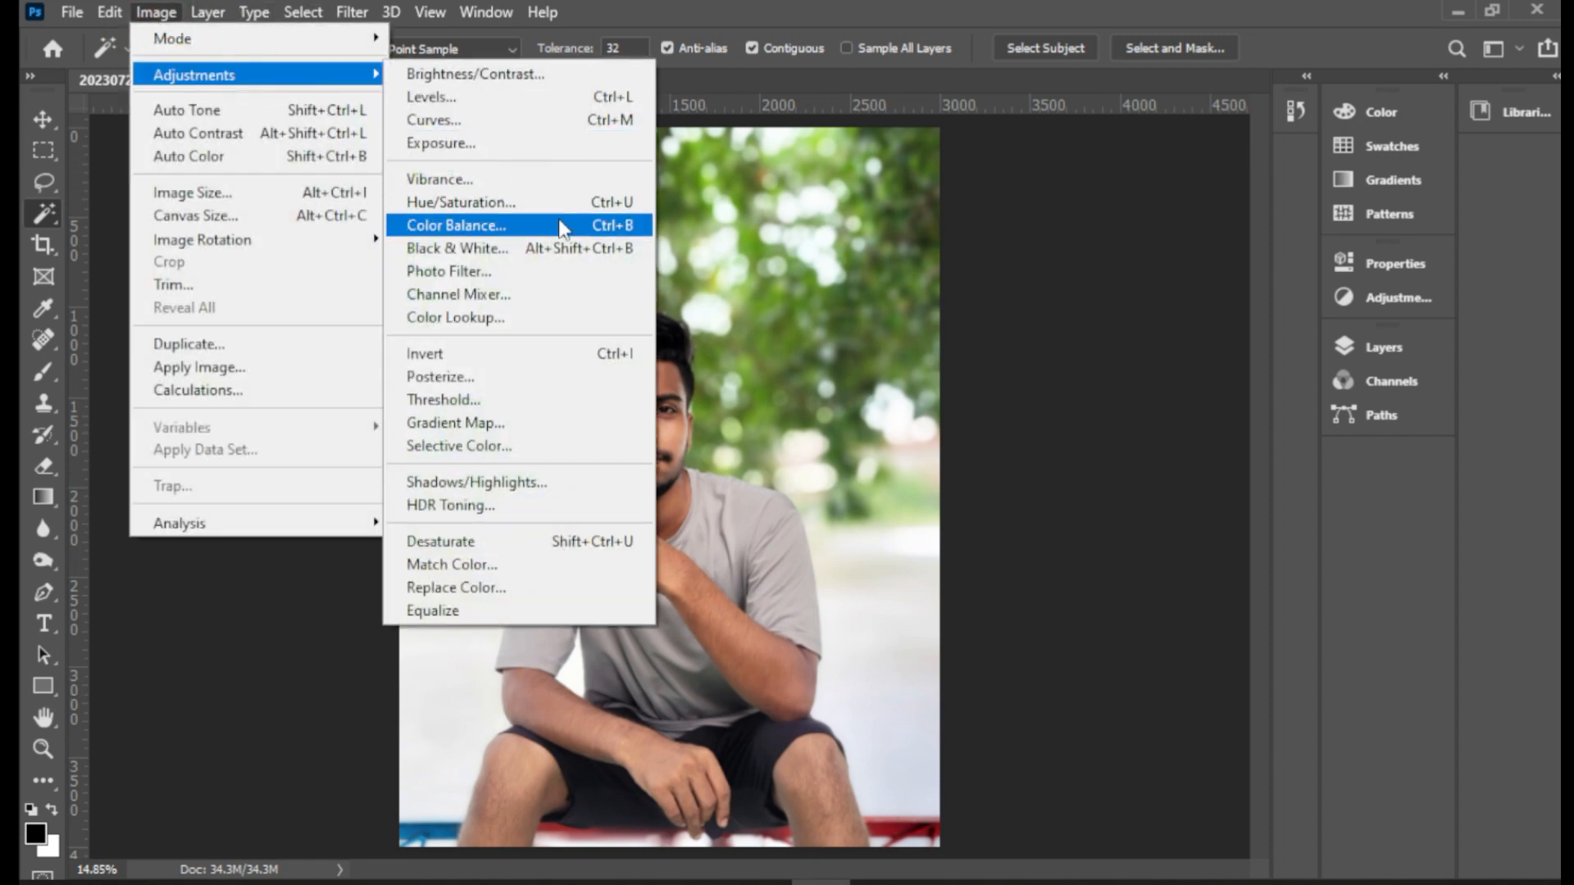
{"action": "left_click", "coordinate": [551, 121]}
{"action": "left_click_drag", "start_coordinate": [1011, 450], "coordinate": [1011, 448]}
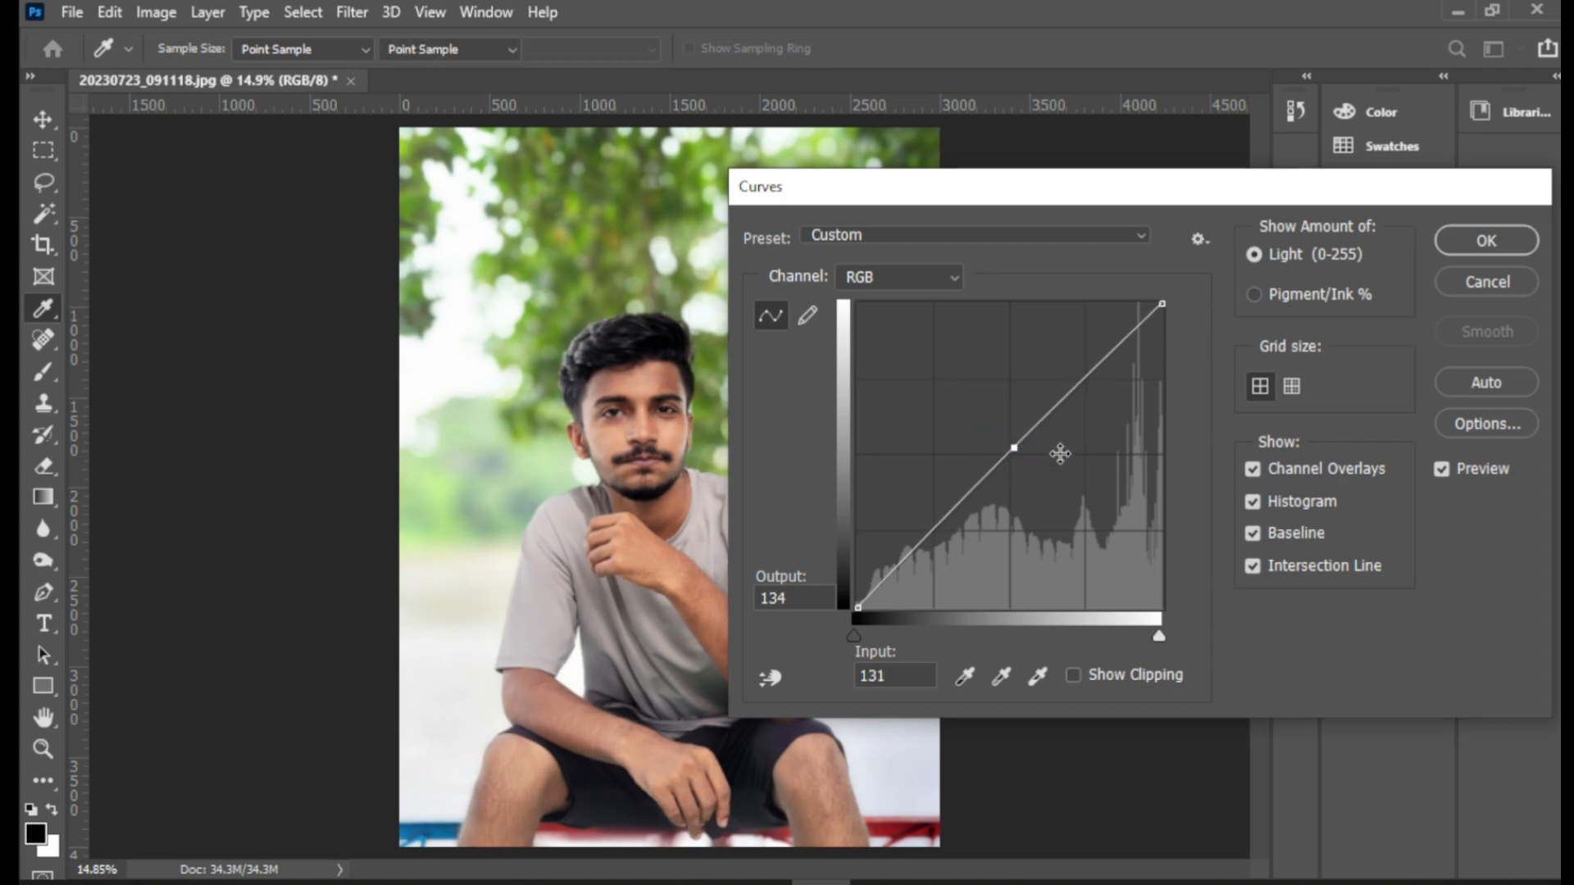
{"action": "key", "text": "Return"}
{"action": "key", "text": "w"}
- In the Camera Raw Filter, set Temperature +7, Tint -10, Exposure +0.05, Contrast +12, Highlights -17, Shadows +8, Whites -15 and Blacks +16
{"action": "key", "text": "v"}
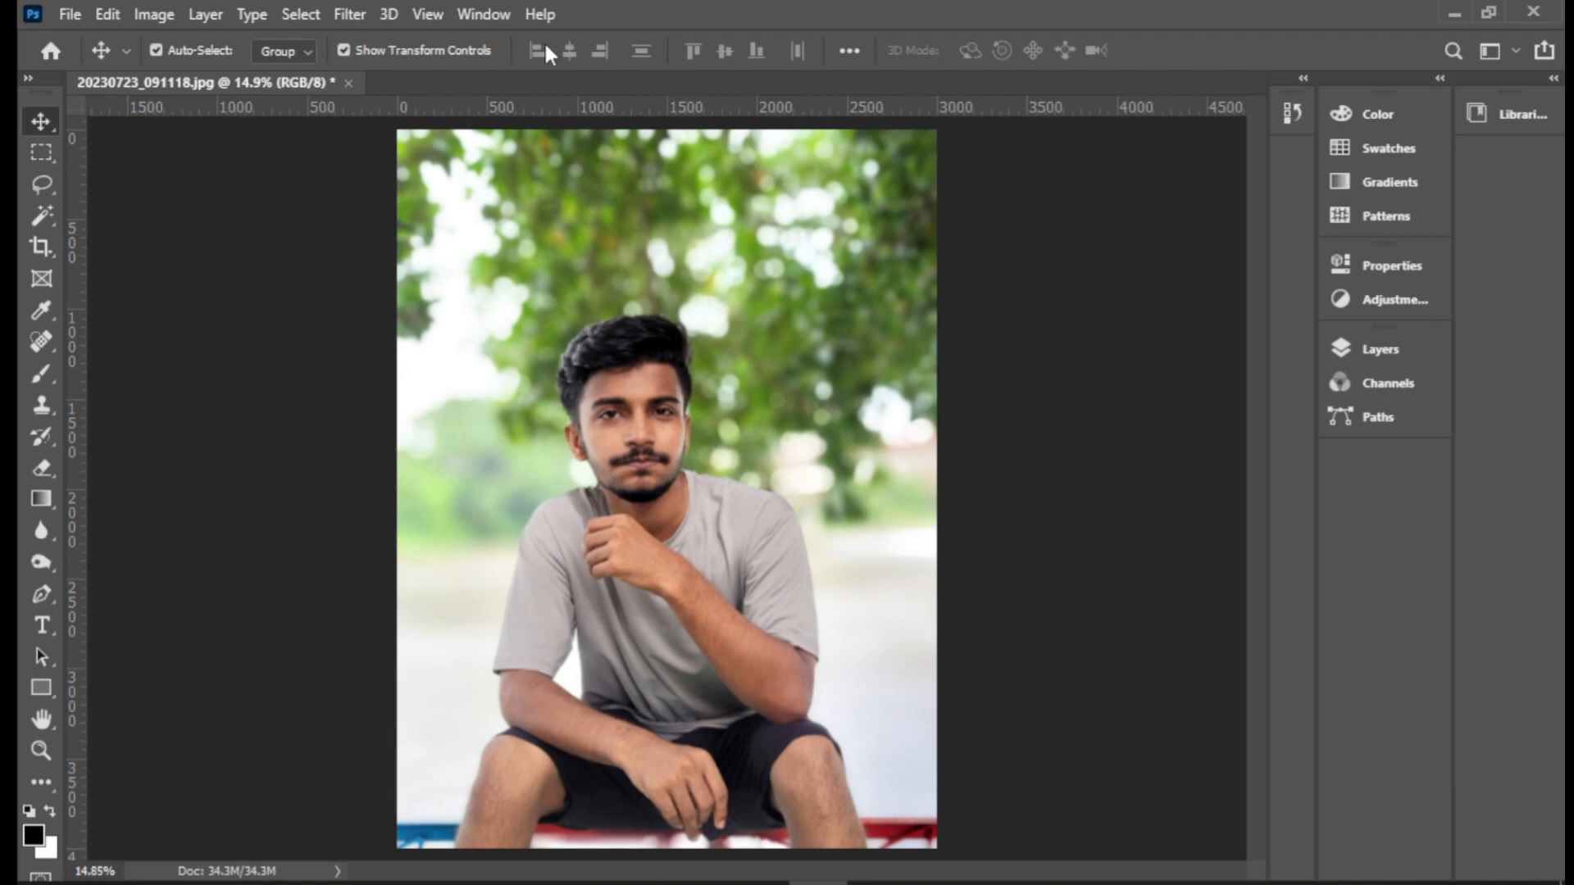
{"action": "left_click", "coordinate": [349, 14]}
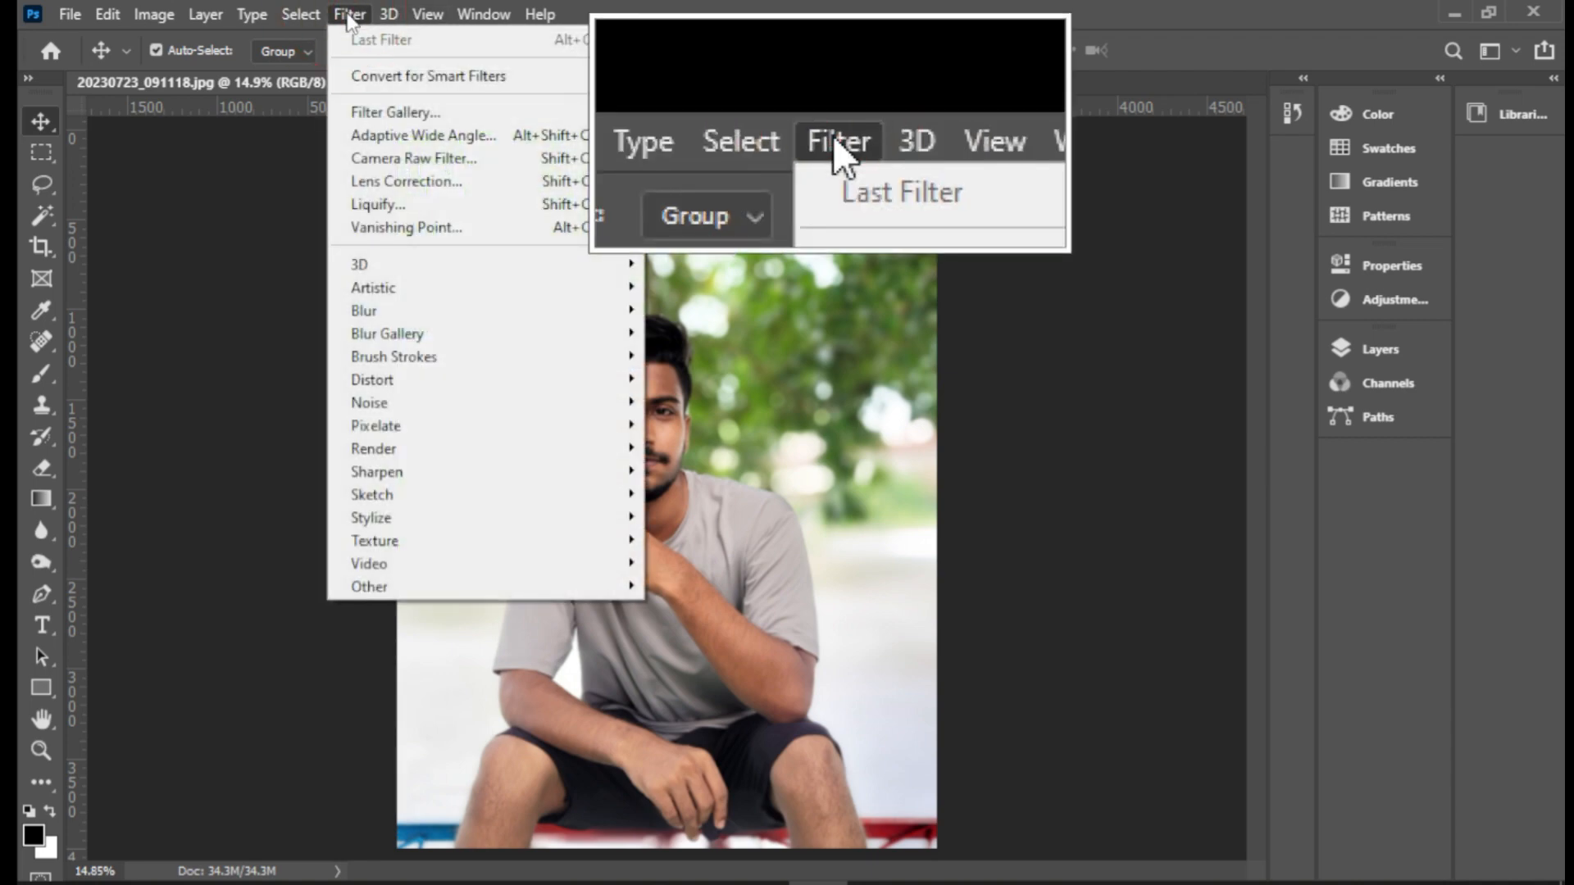
{"action": "left_click", "coordinate": [388, 159]}
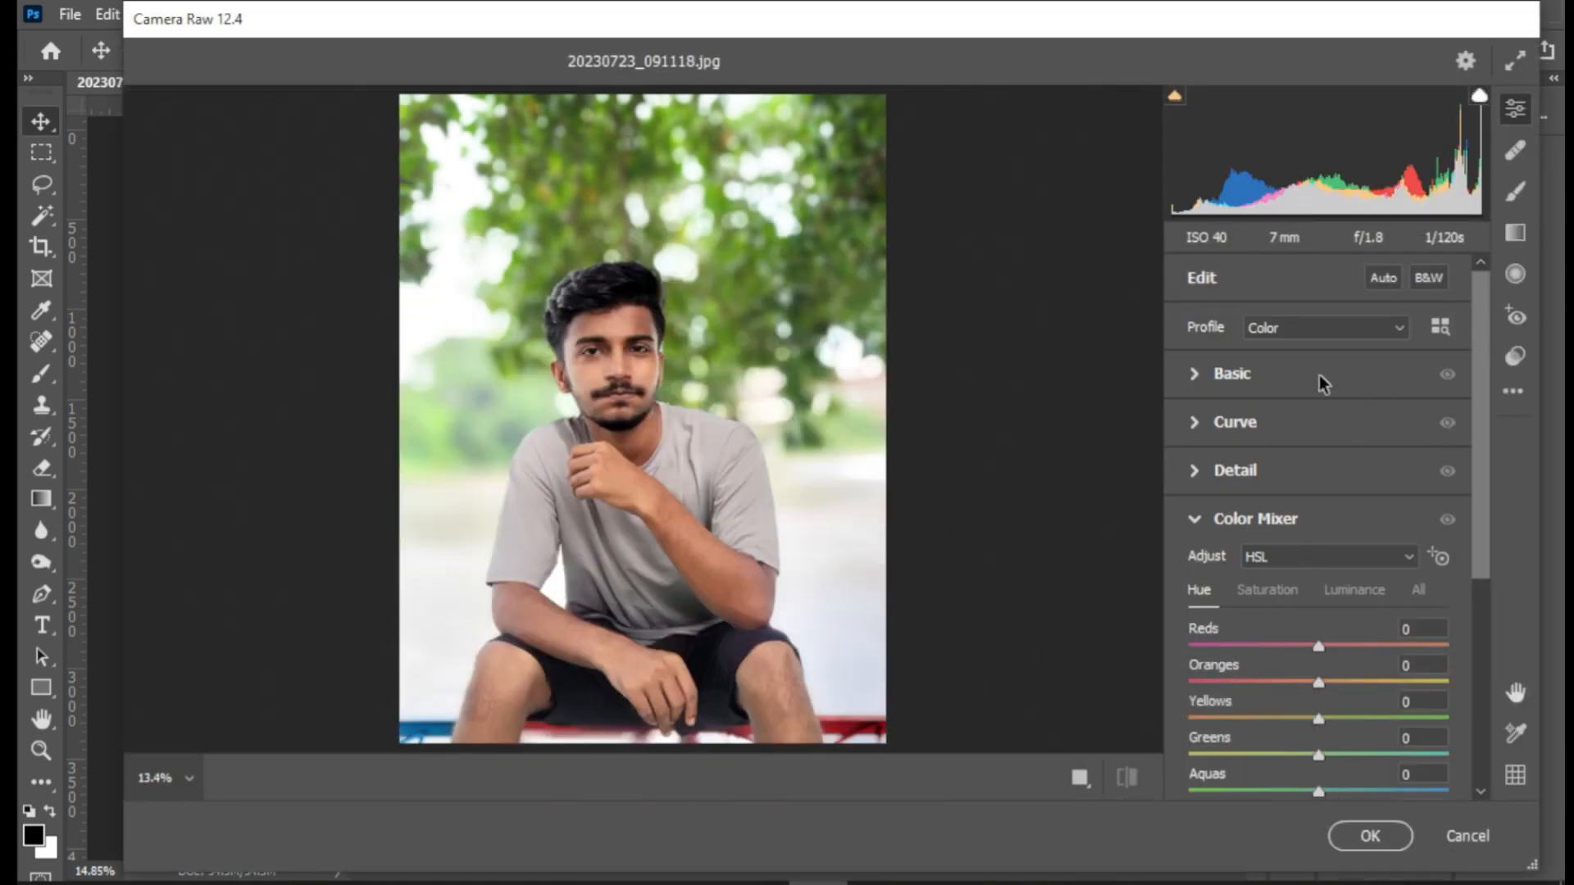
{"action": "left_click", "coordinate": [1194, 379]}
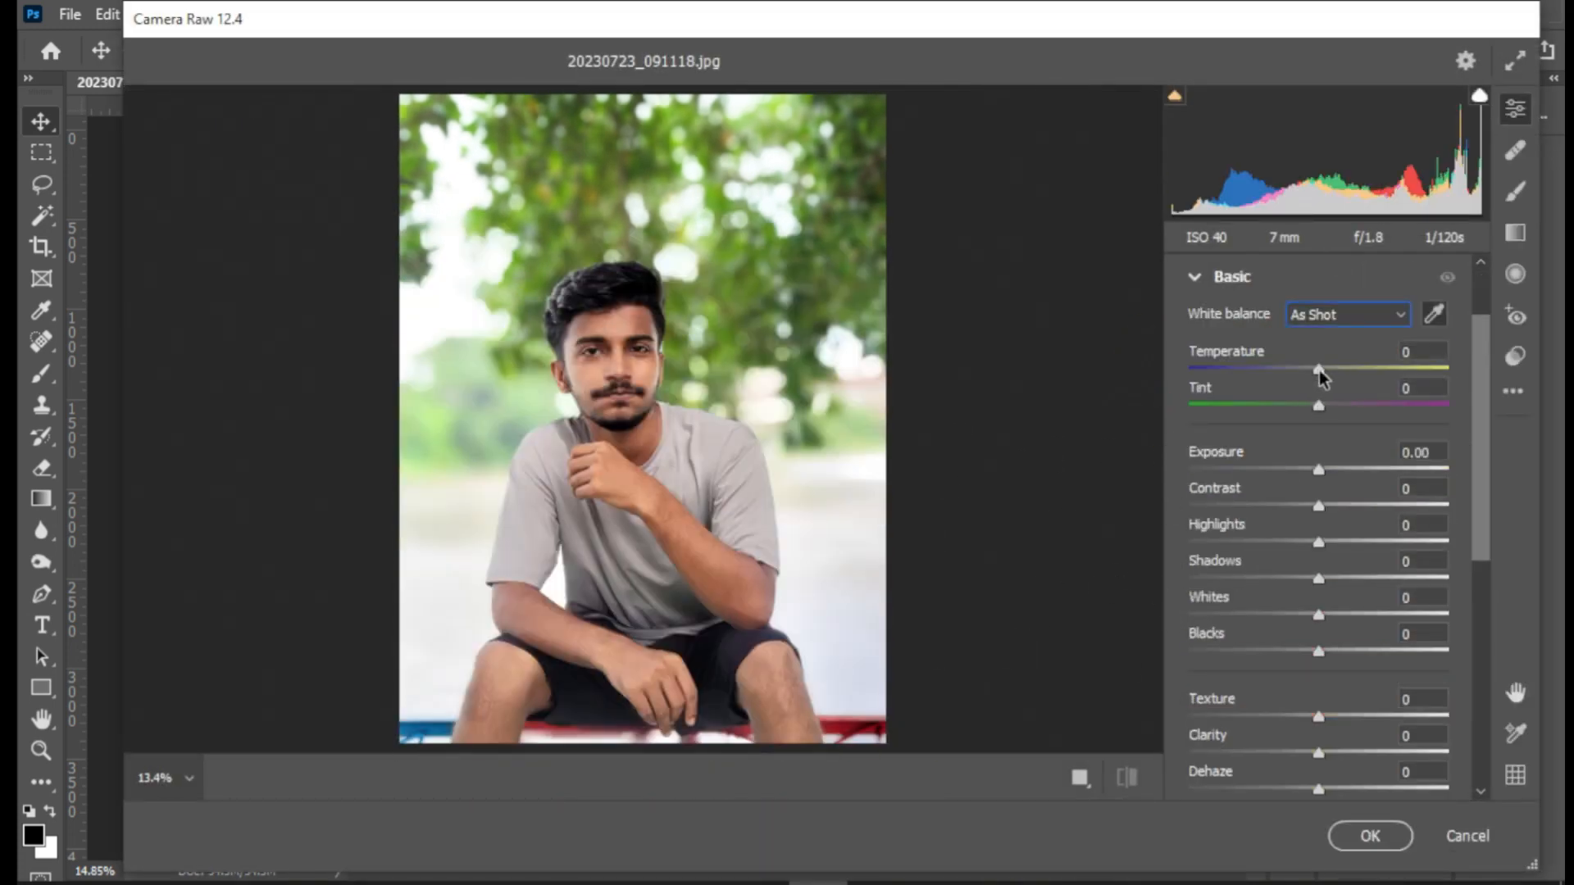
{"action": "left_click_drag", "start_coordinate": [1321, 370], "coordinate": [1297, 461]}
{"action": "scroll", "coordinate": [1306, 411], "scroll_direction": "down", "scroll_amount": 1}
{"action": "left_click_drag", "start_coordinate": [1317, 489], "coordinate": [1342, 564]}
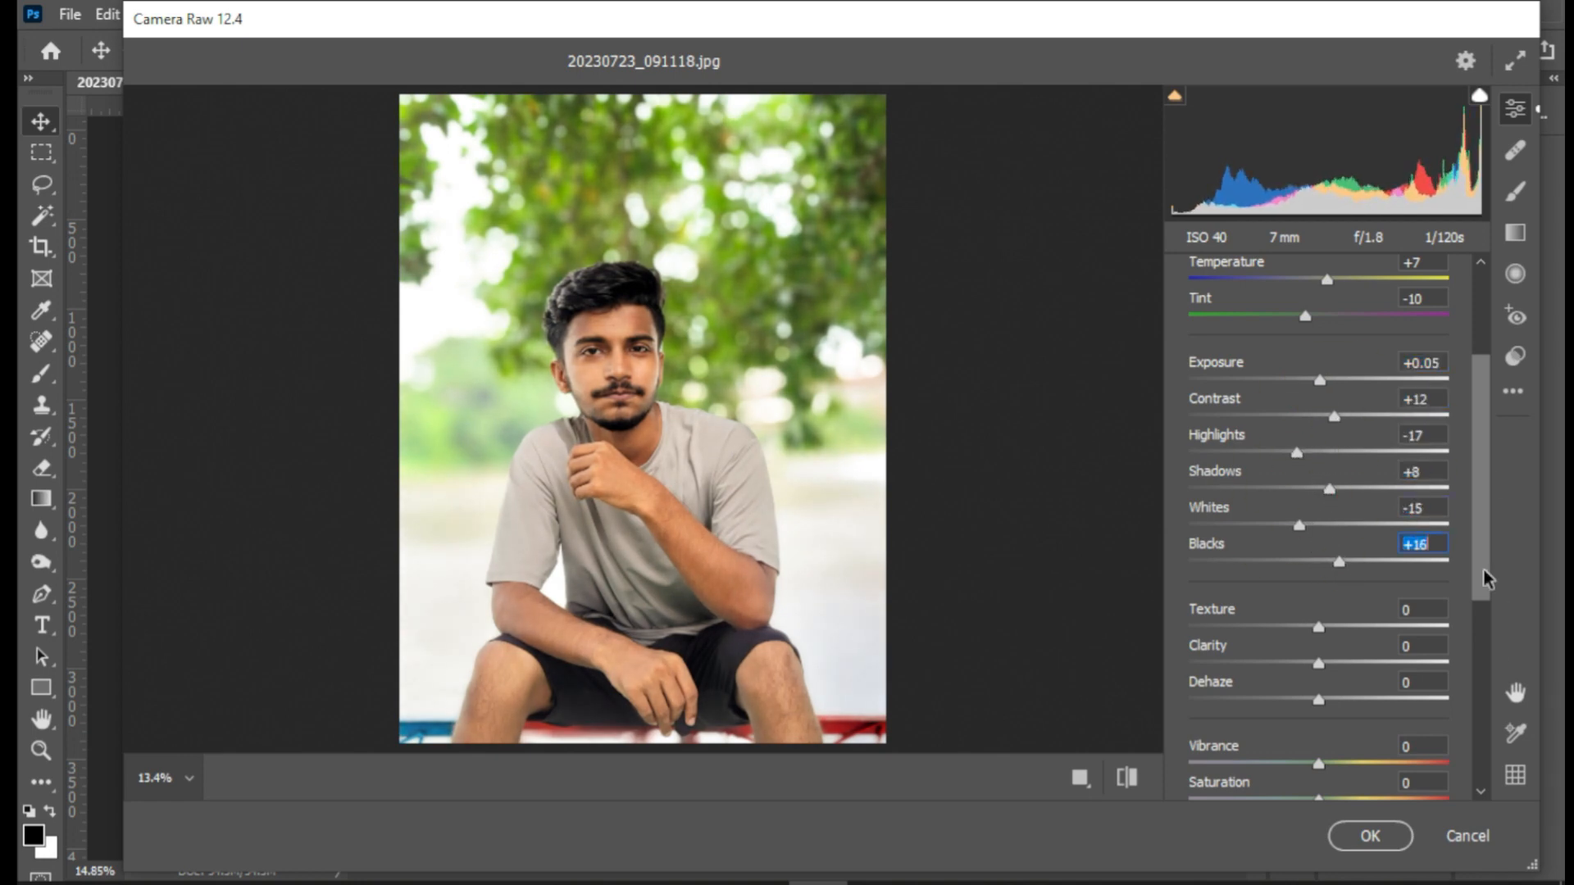
- Fine-tune the texture and dehaze in the Basic settings and raise the photo's colour saturation slightly
{"action": "left_click_drag", "start_coordinate": [1482, 578], "coordinate": [1472, 623]}
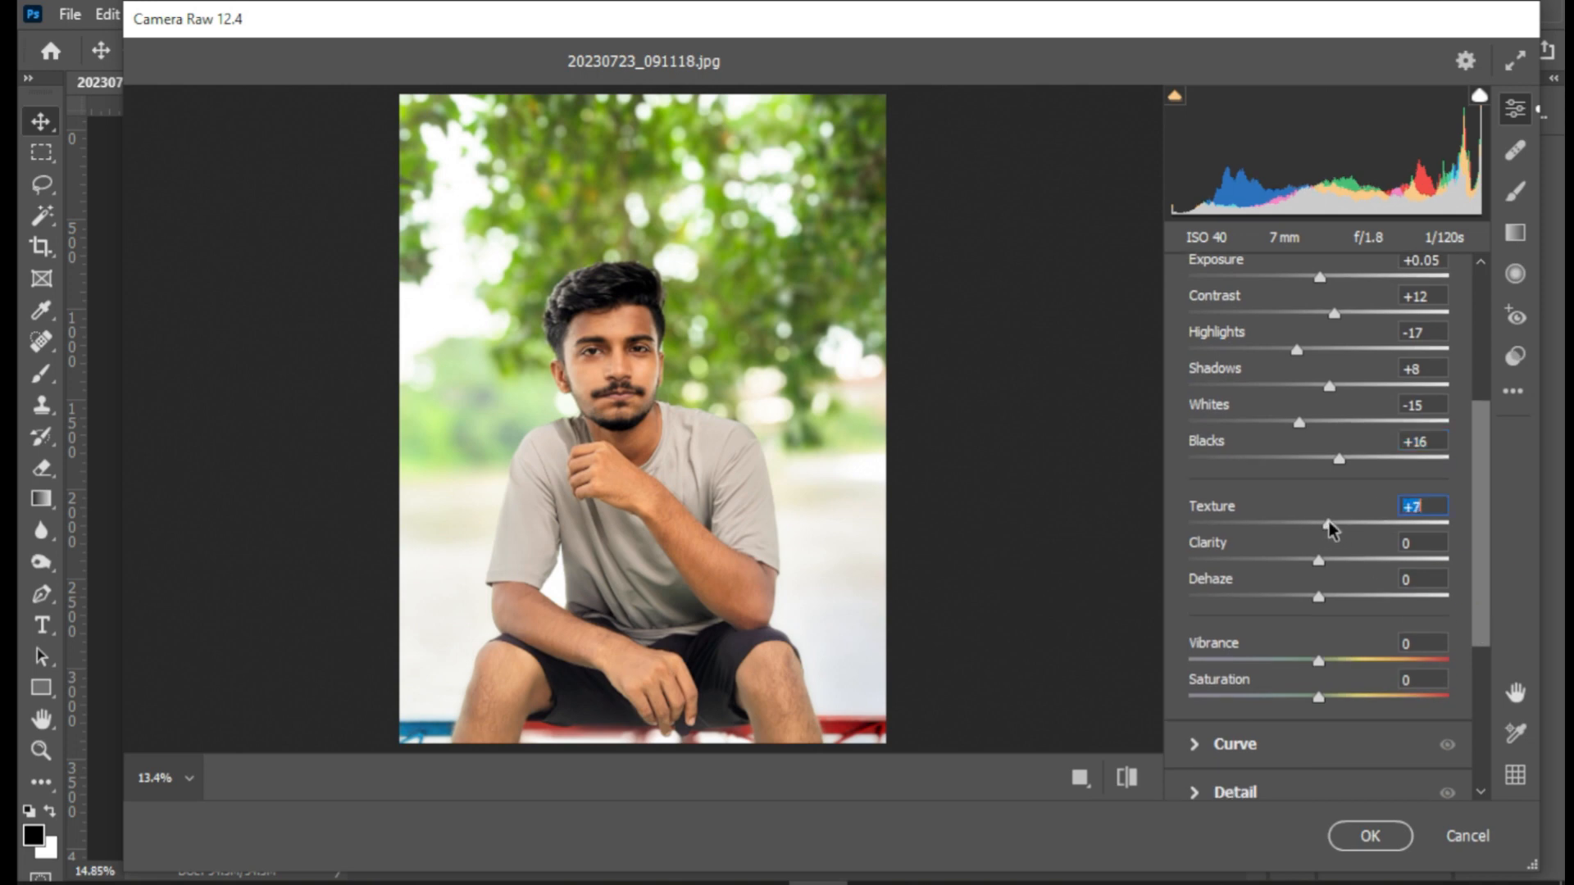
{"action": "left_click_drag", "start_coordinate": [1329, 528], "coordinate": [1244, 603]}
{"action": "type", "text": "0"}
{"action": "left_click_drag", "start_coordinate": [1312, 660], "coordinate": [1330, 698]}
{"action": "scroll", "coordinate": [1498, 640], "scroll_direction": "down", "scroll_amount": 3}
- Lift the midpoint of the main point curve to input 130, output 133
{"action": "left_click", "coordinate": [1195, 537]}
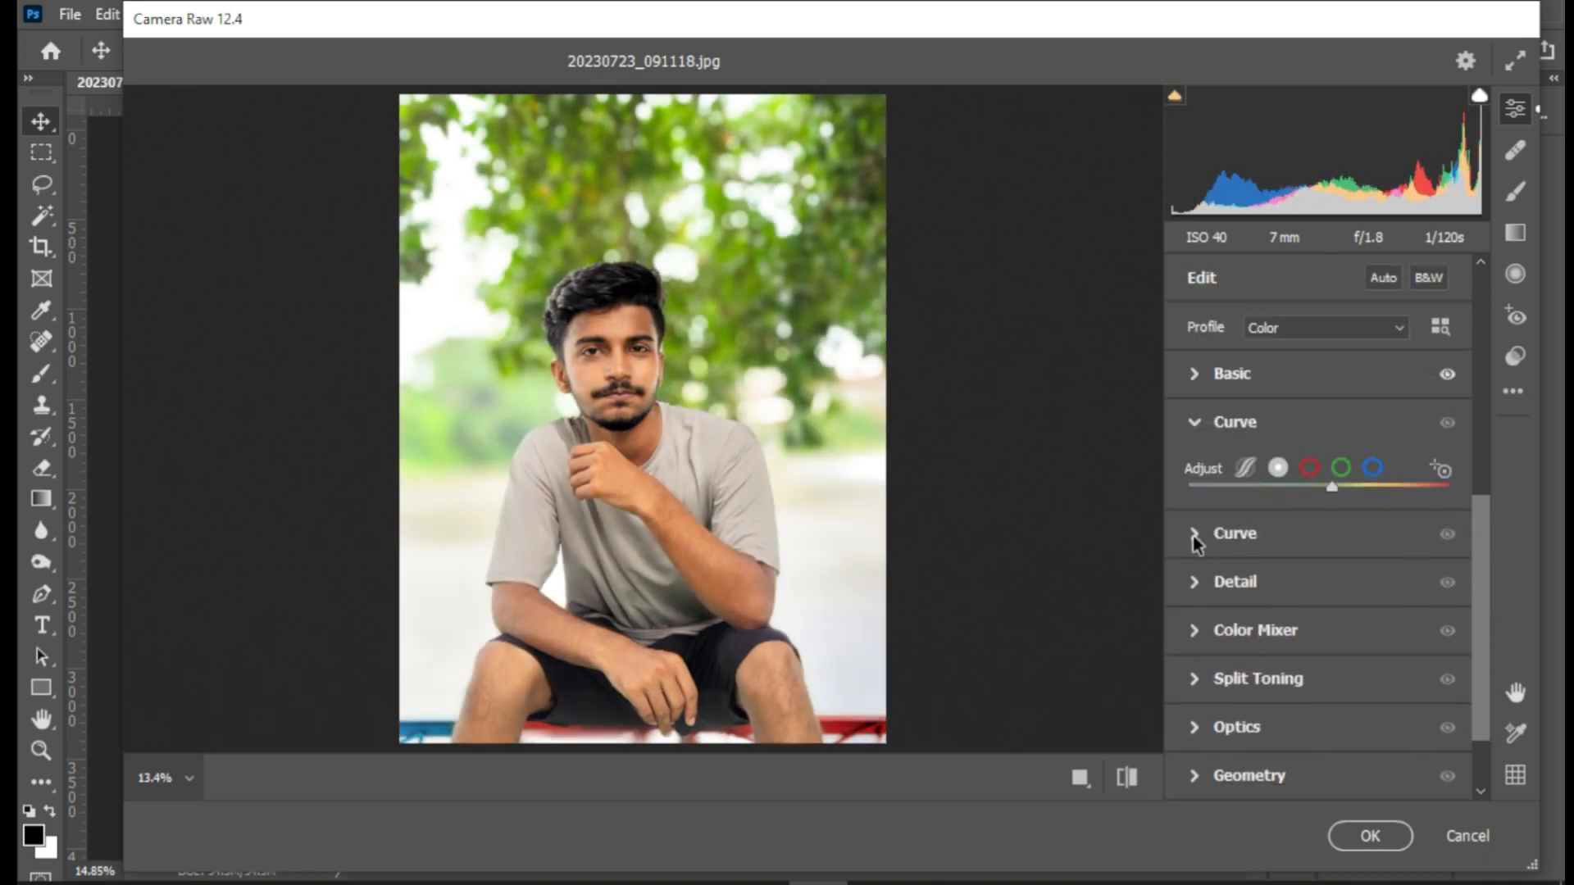
{"action": "left_click", "coordinate": [1320, 333]}
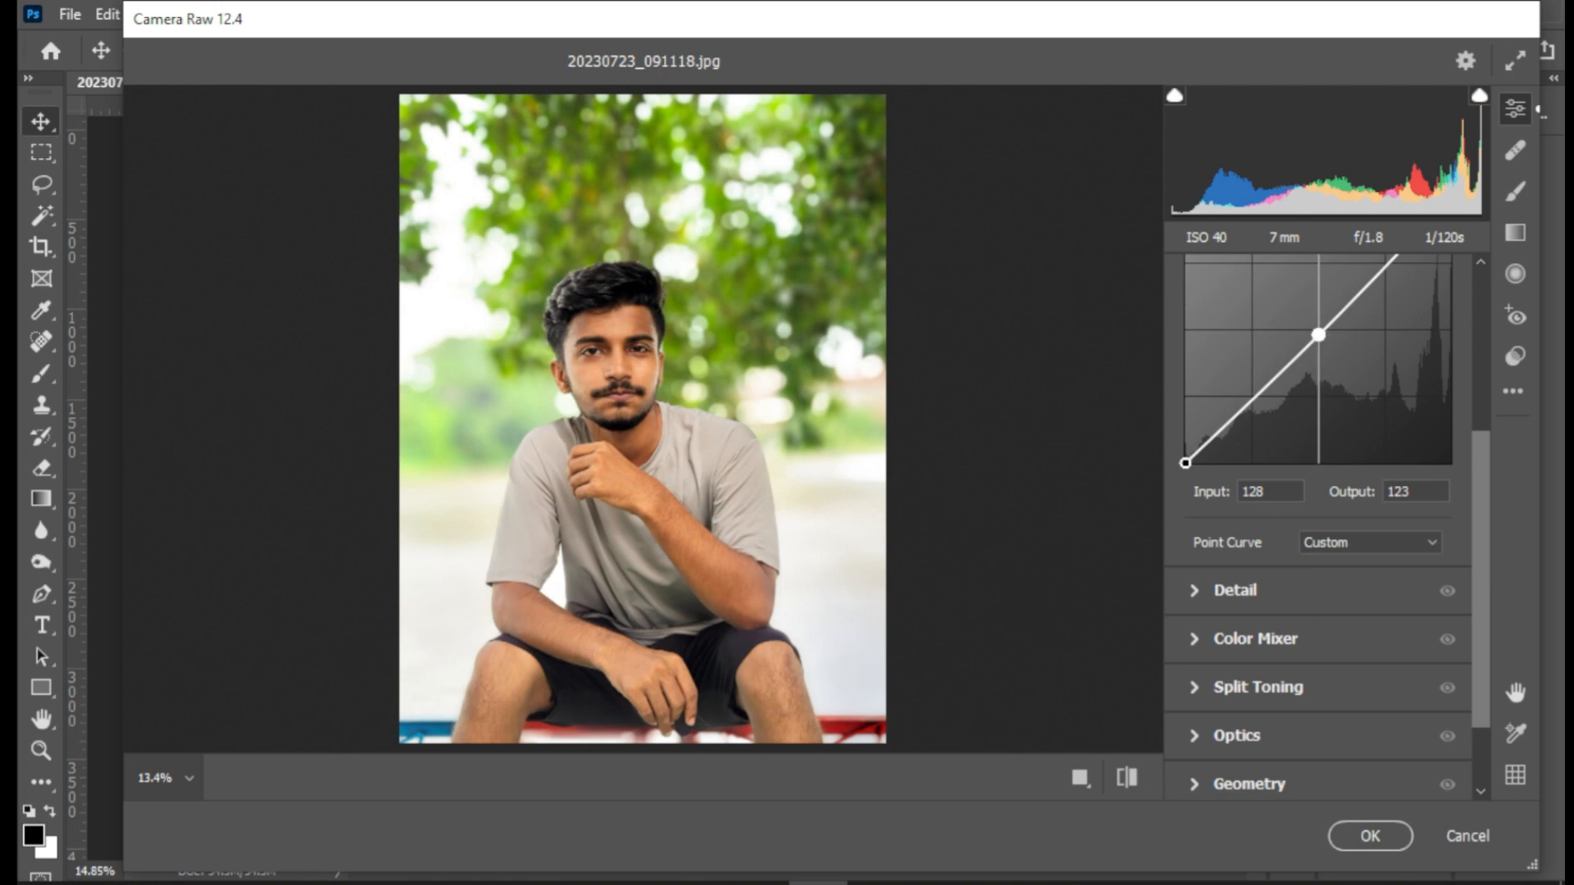
{"action": "left_click_drag", "start_coordinate": [1318, 335], "coordinate": [1320, 323]}
{"action": "scroll", "coordinate": [1370, 459], "scroll_direction": "up", "scroll_amount": 2}
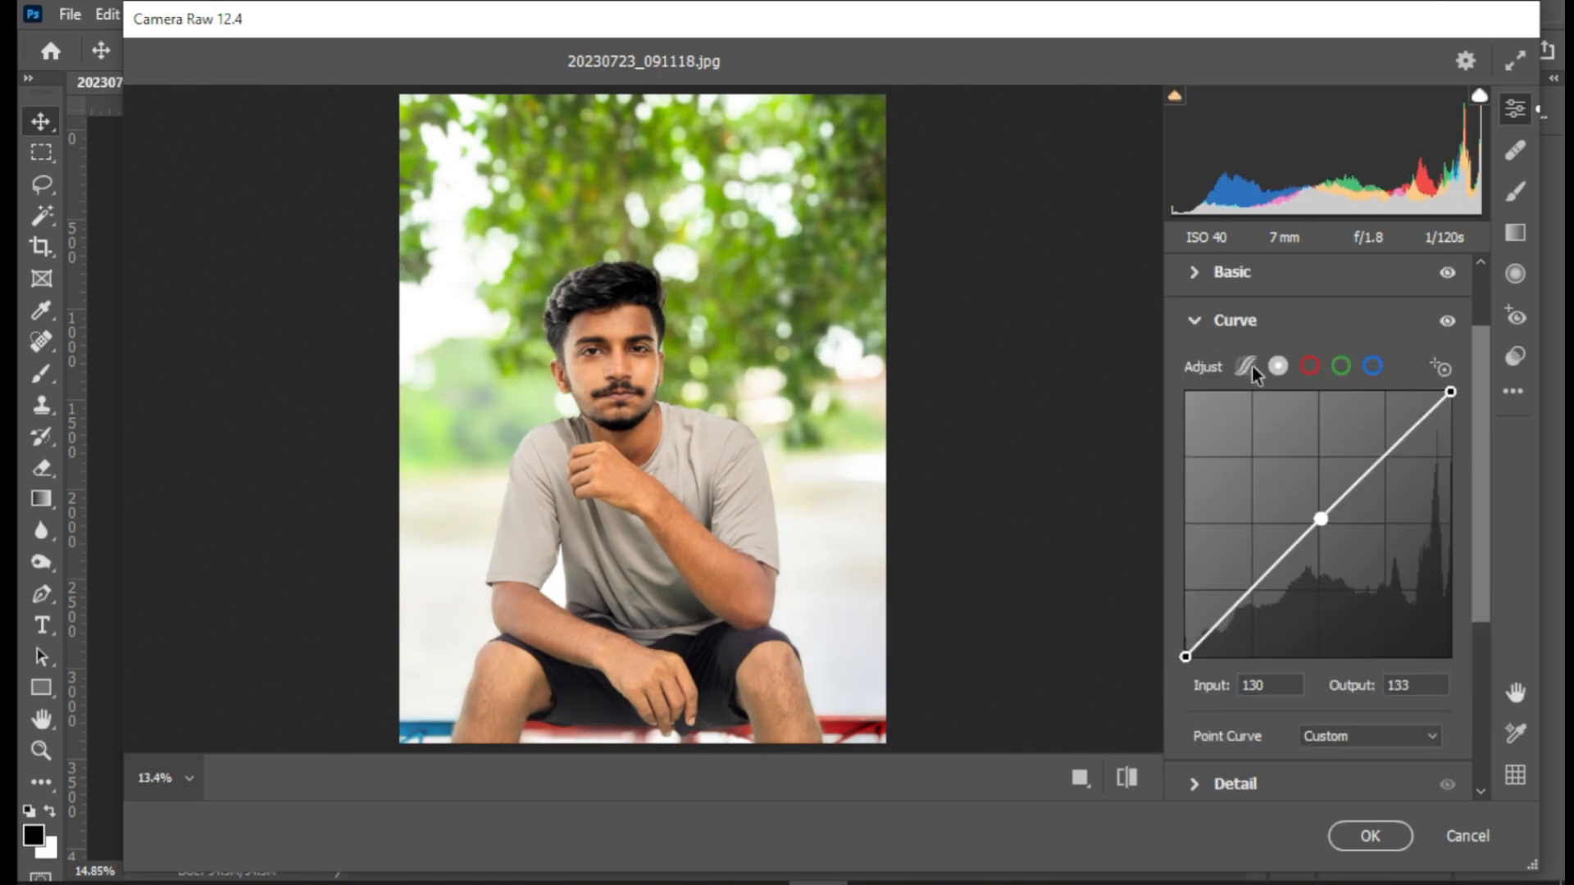
- Go through the red, green and blue channel curves and lift the green curve's midpoint to input 127, output 132
{"action": "left_click", "coordinate": [1310, 366]}
{"action": "left_click", "coordinate": [1341, 367]}
{"action": "left_click", "coordinate": [1372, 367]}
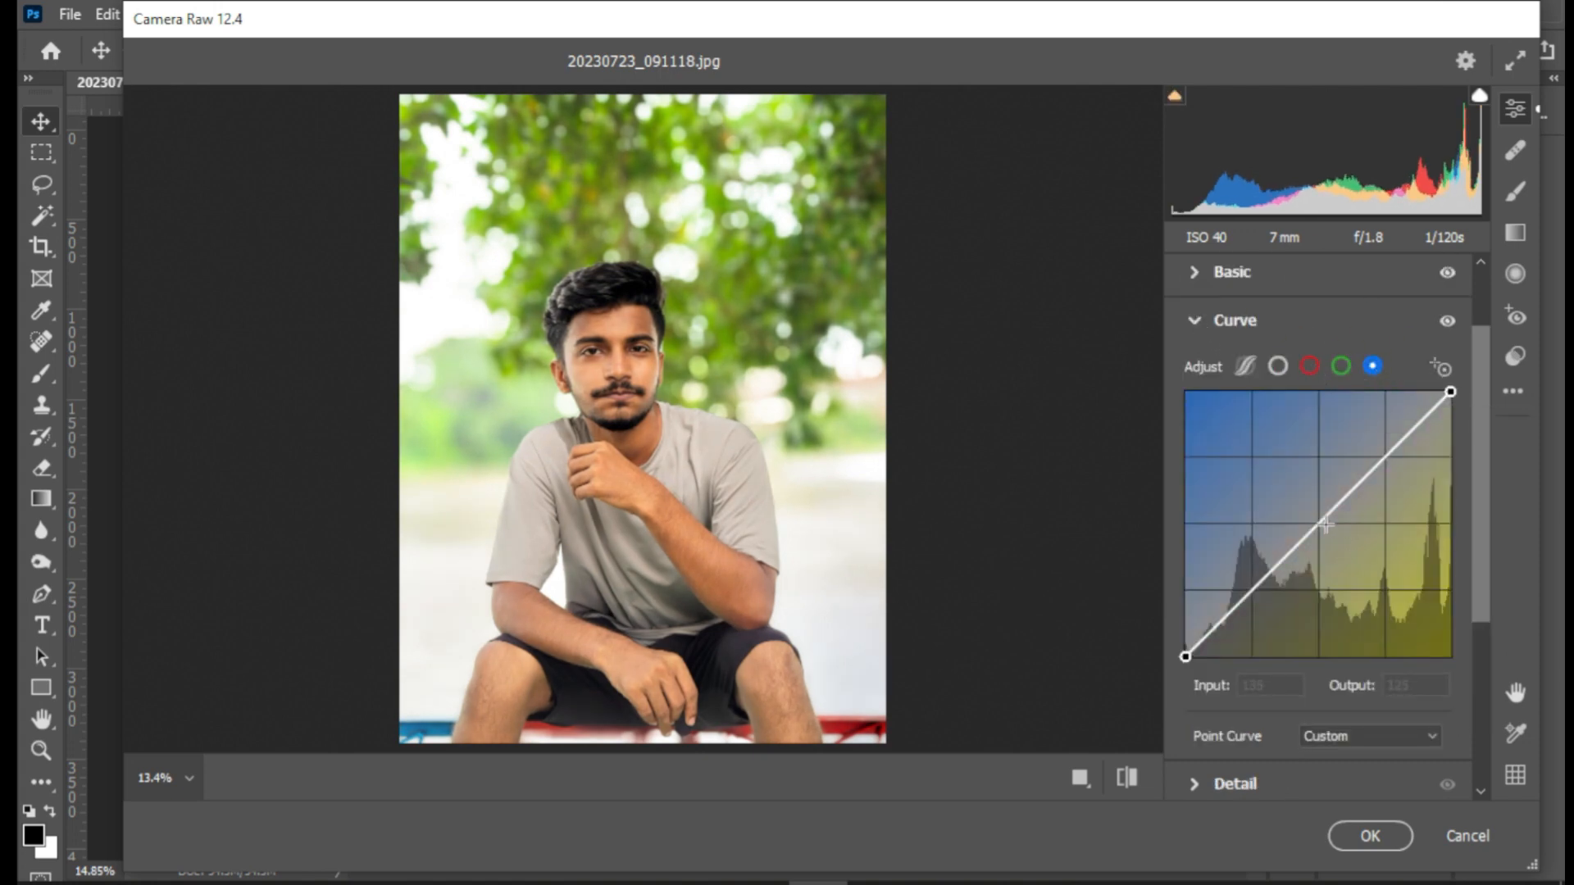
{"action": "left_click_drag", "start_coordinate": [1325, 524], "coordinate": [1317, 516]}
{"action": "left_click", "coordinate": [1341, 366]}
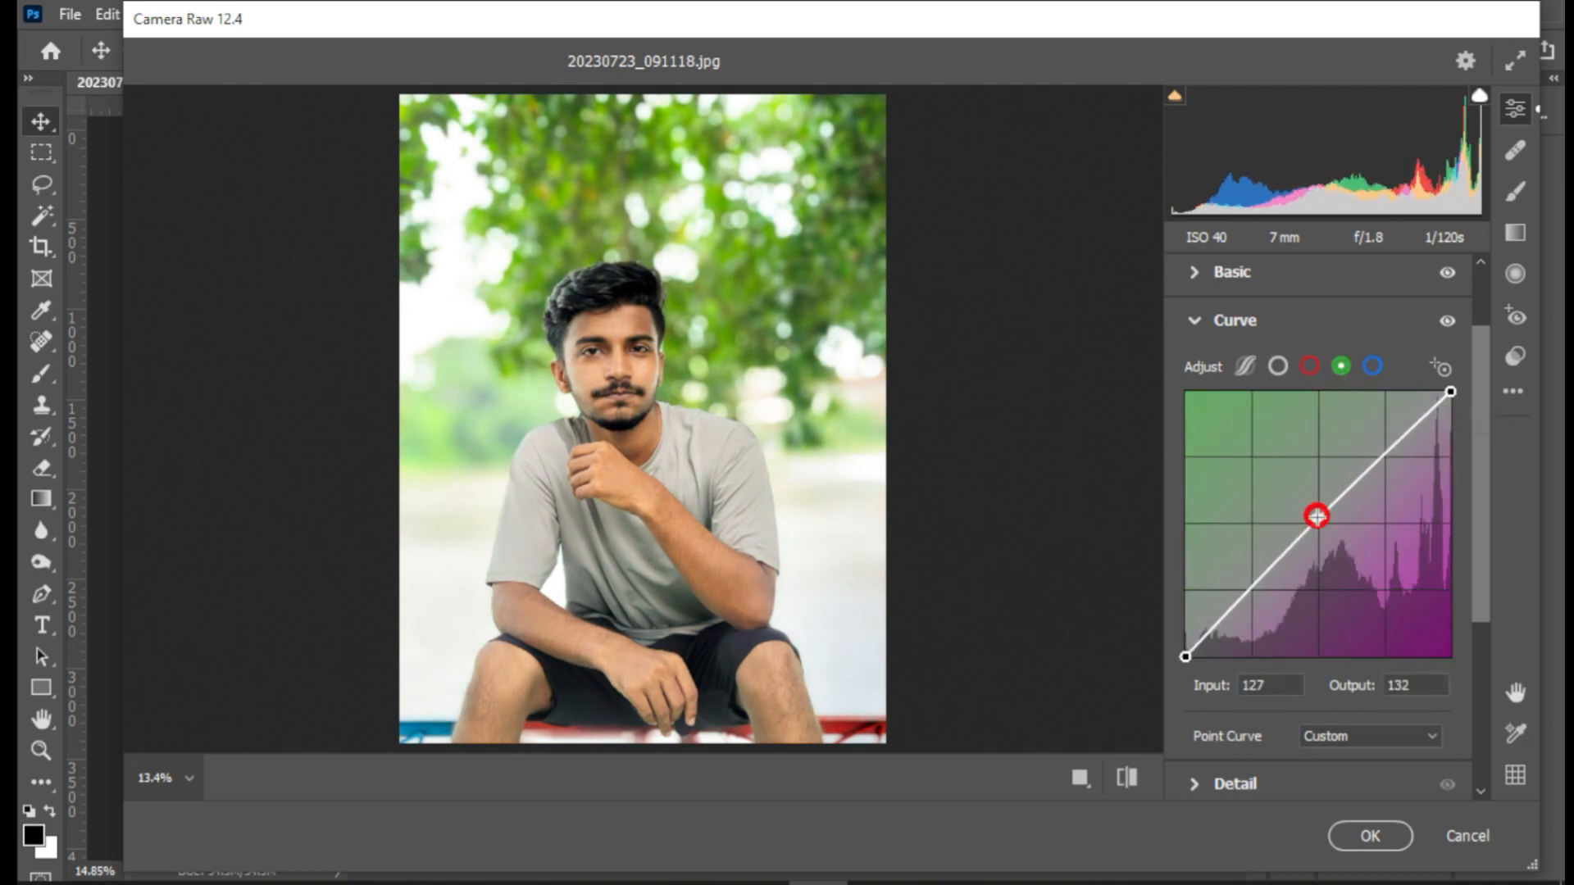
{"action": "left_click", "coordinate": [1206, 328]}
{"action": "left_click", "coordinate": [1446, 422]}
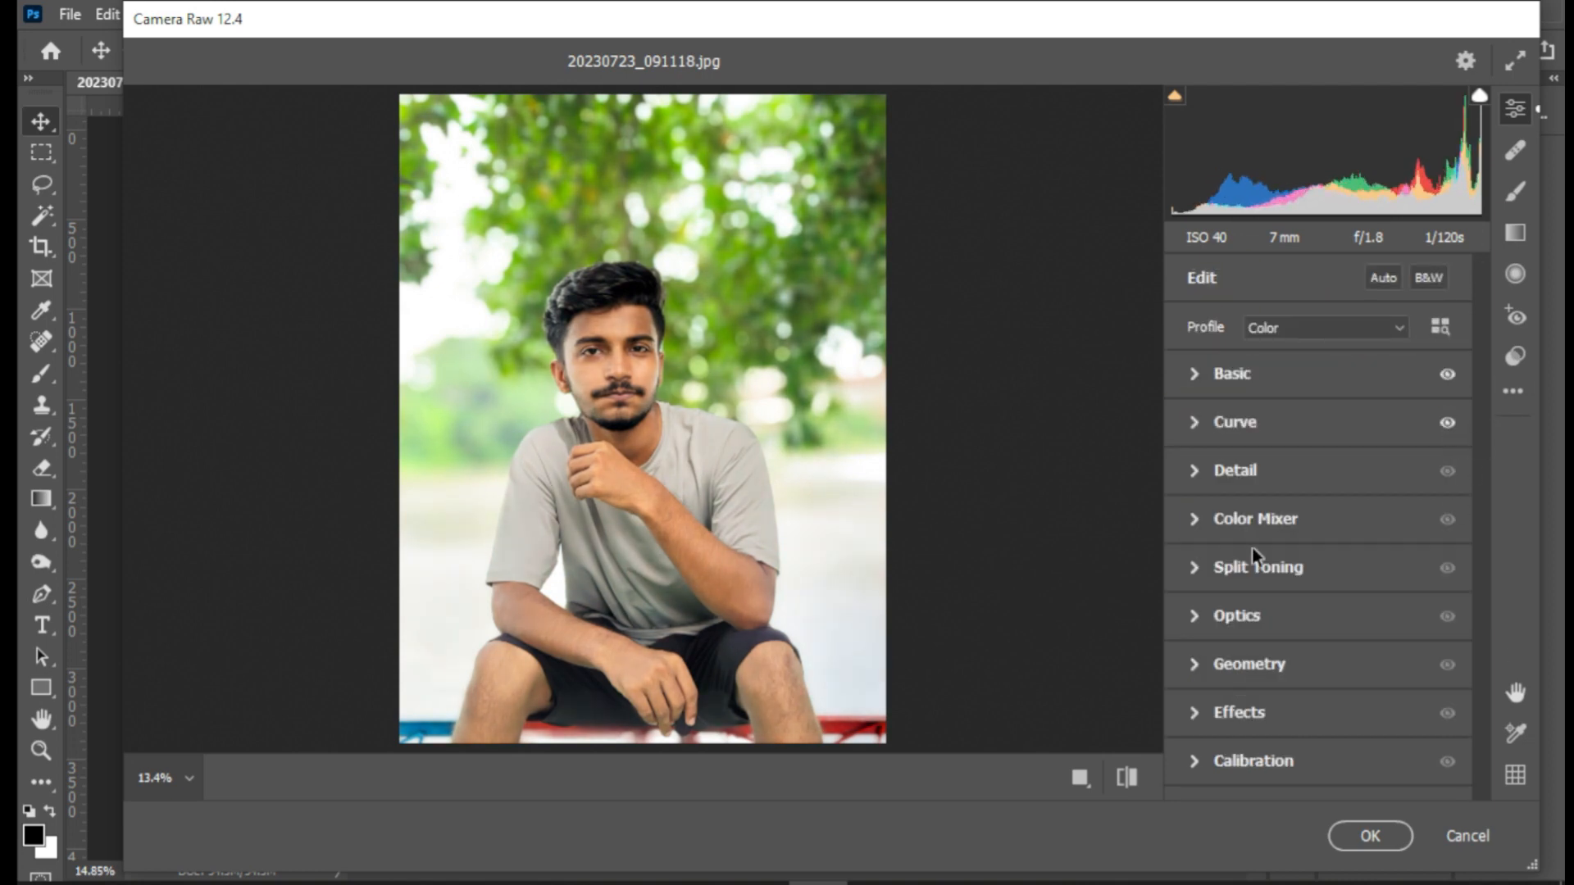
- Increase the sharpening and noise reduction in the Detail settings and preview the photo without and with them
{"action": "left_click", "coordinate": [1203, 470]}
{"action": "left_click_drag", "start_coordinate": [1190, 529], "coordinate": [1238, 576]}
{"action": "left_click", "coordinate": [1424, 473]}
{"action": "left_click", "coordinate": [1447, 470]}
- Set the Color Mixer hues to Reds -38, Yellows -80, Greens -90, Aquas +19, Blues -41, Purples +21 and Magentas +19
{"action": "left_click", "coordinate": [1187, 525]}
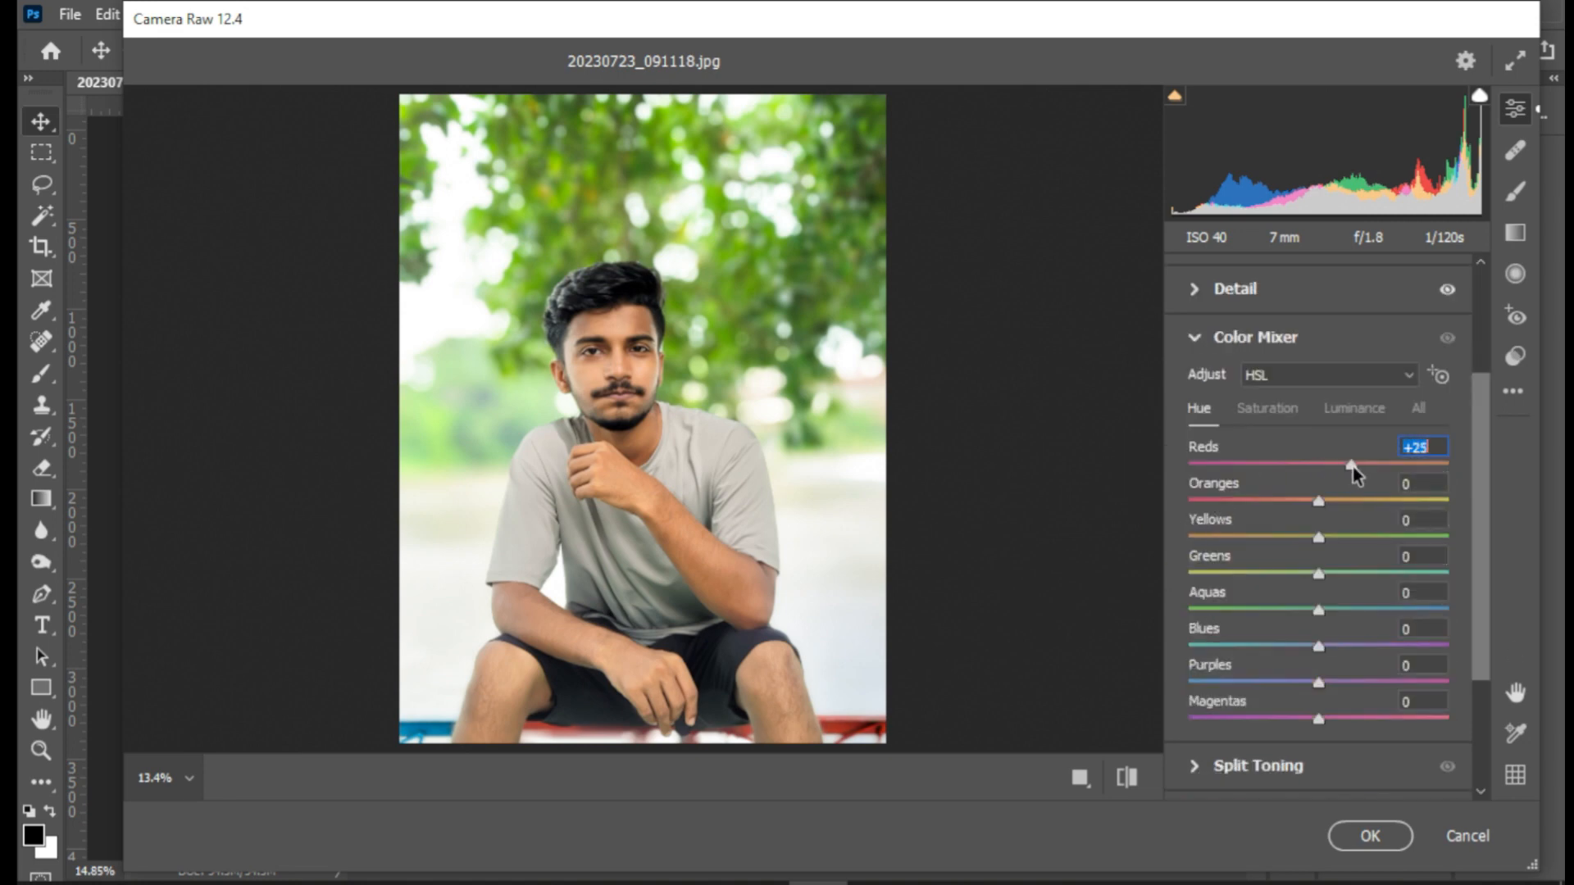
{"action": "left_click_drag", "start_coordinate": [1404, 468], "coordinate": [1281, 467]}
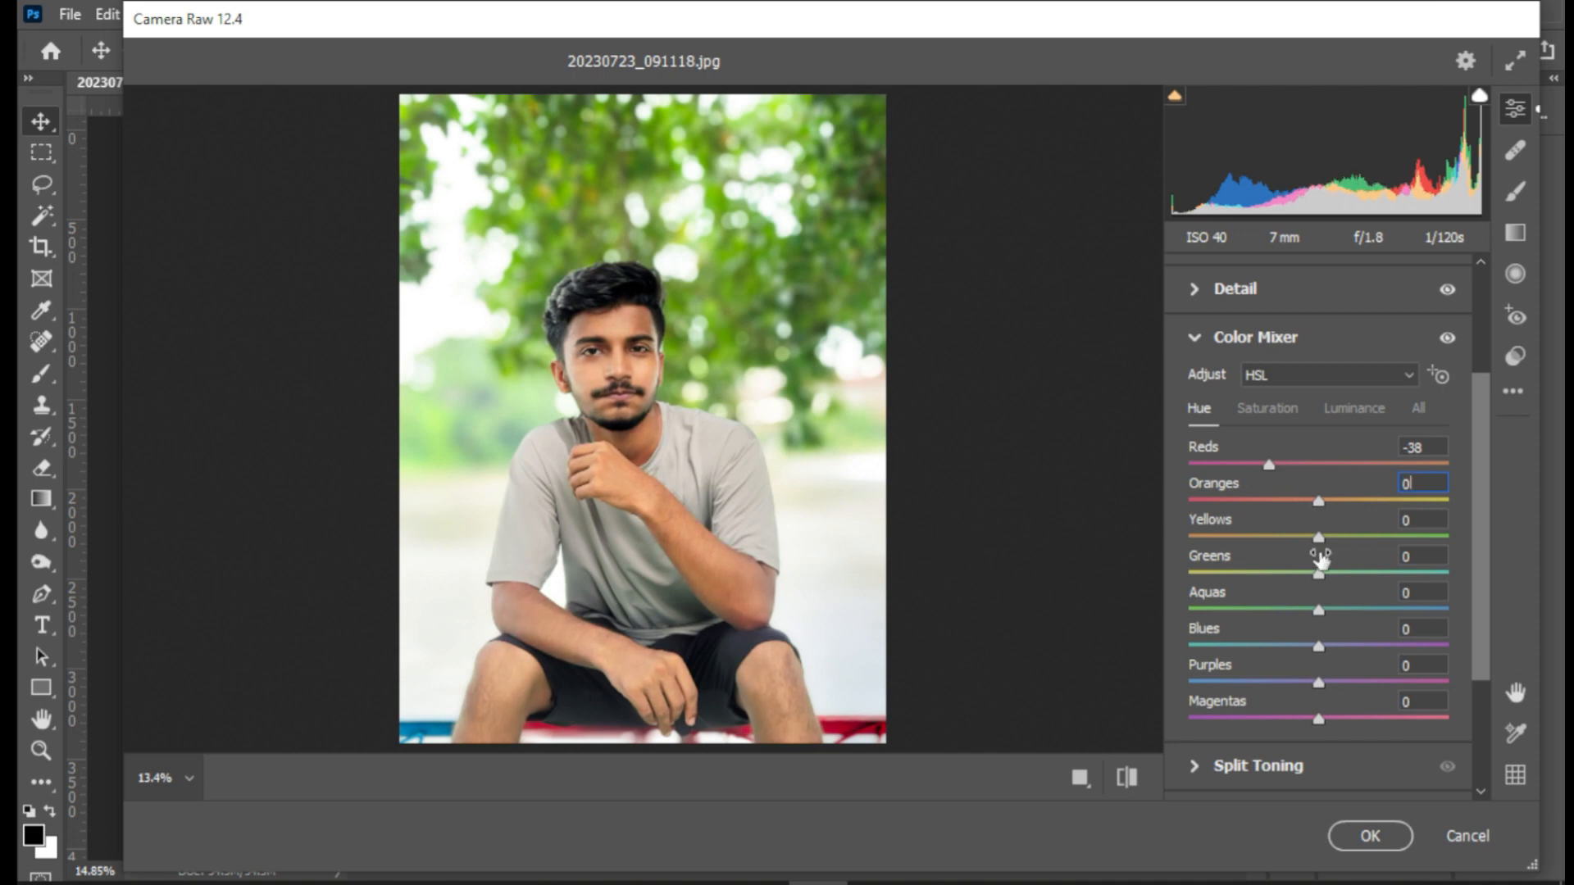
{"action": "left_click_drag", "start_coordinate": [1318, 538], "coordinate": [1190, 533]}
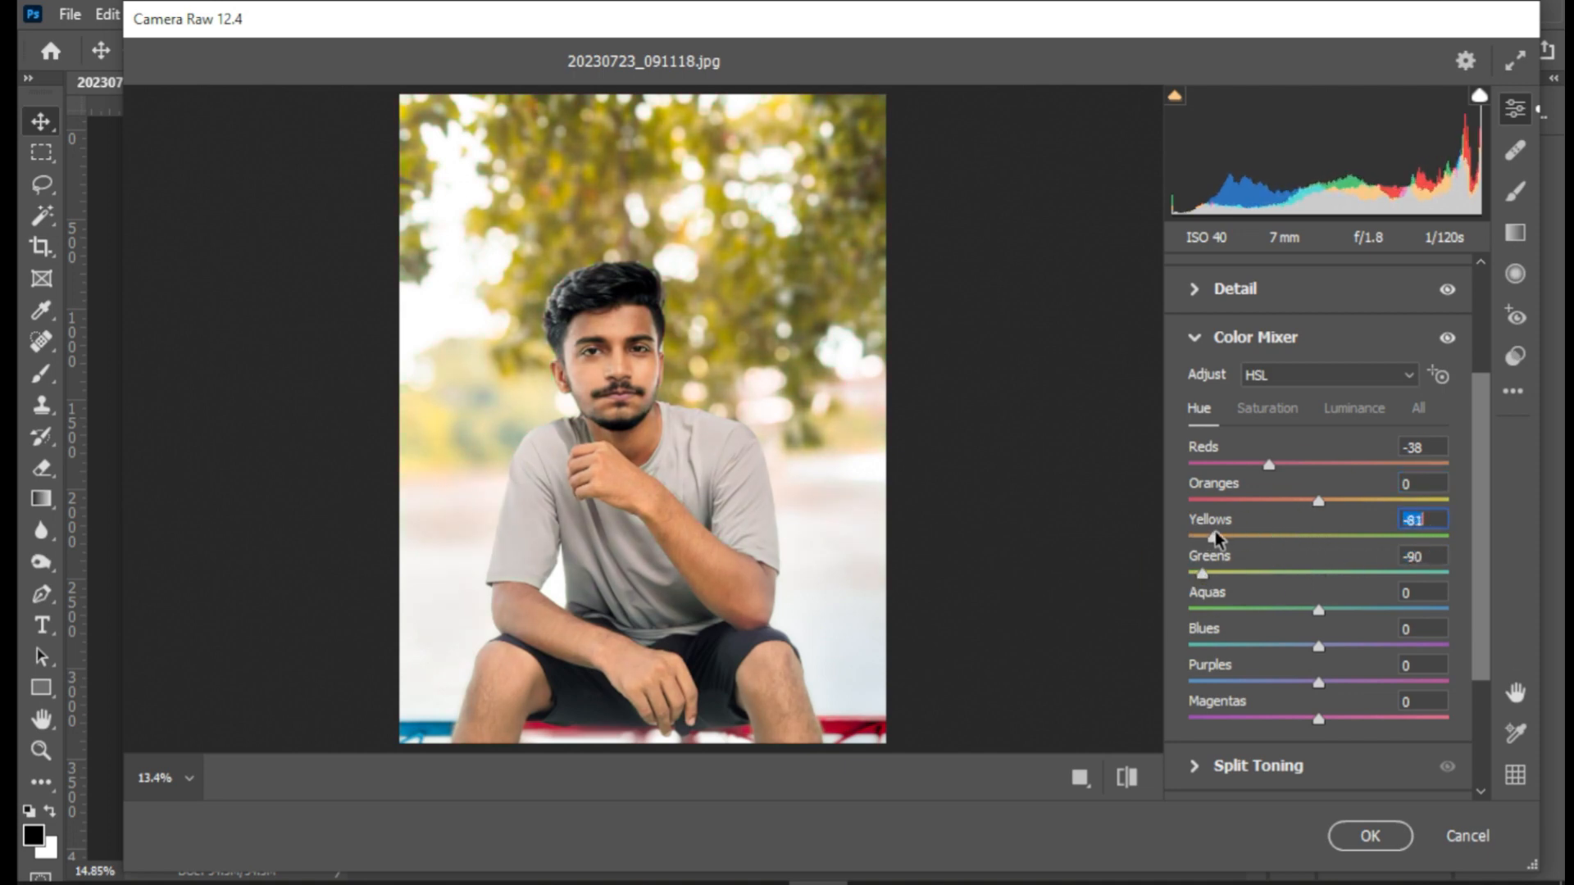
{"action": "left_click_drag", "start_coordinate": [1317, 608], "coordinate": [1267, 652]}
{"action": "left_click_drag", "start_coordinate": [1477, 582], "coordinate": [1449, 627]}
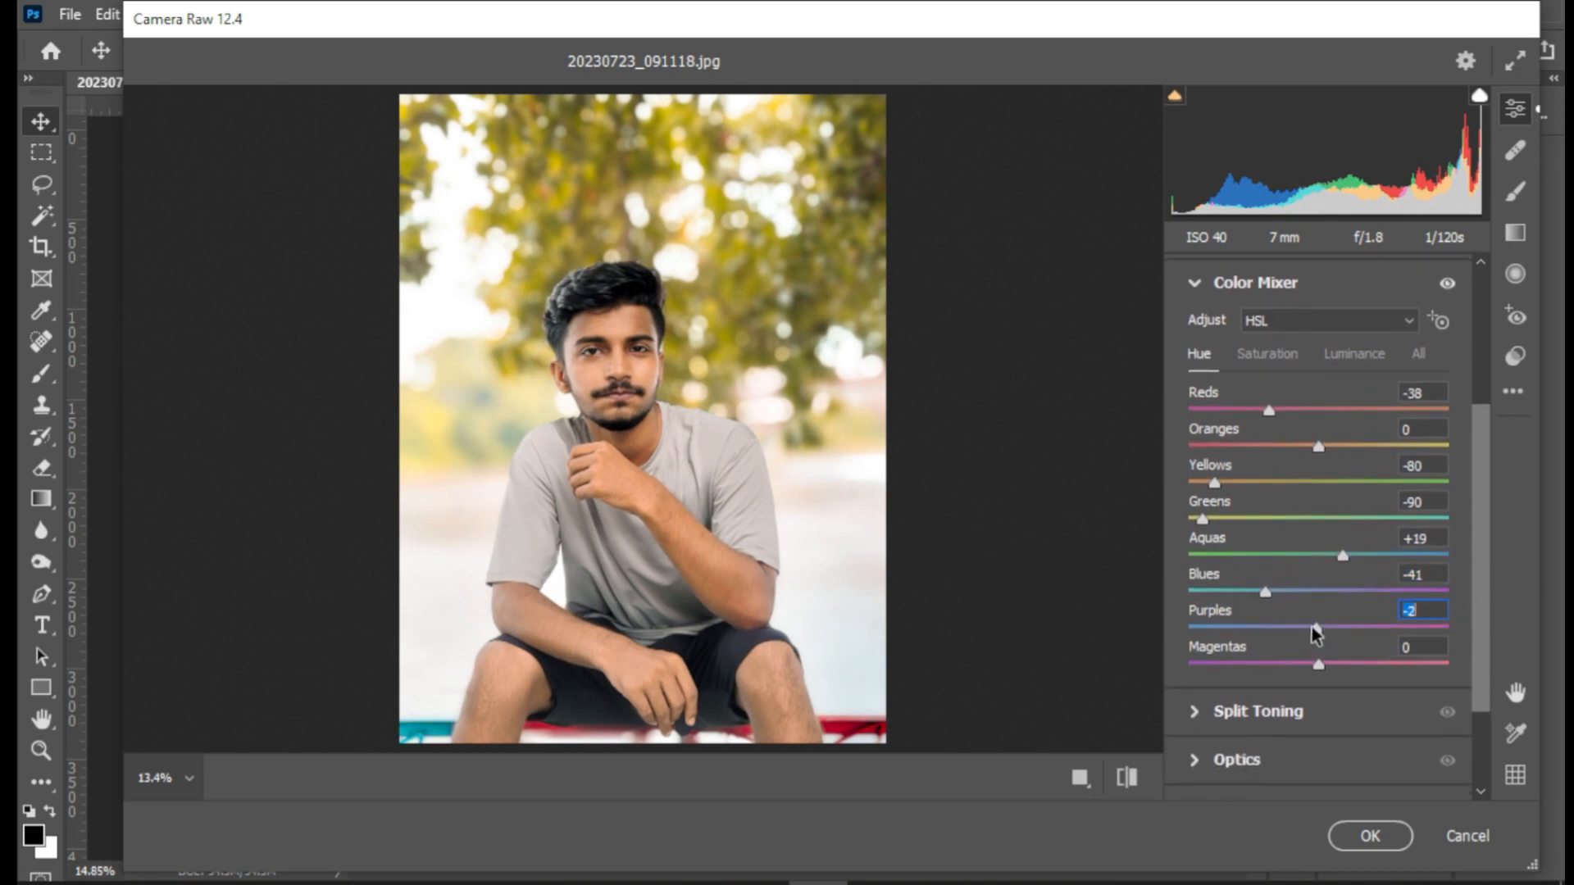
{"action": "left_click_drag", "start_coordinate": [1318, 664], "coordinate": [1267, 664]}
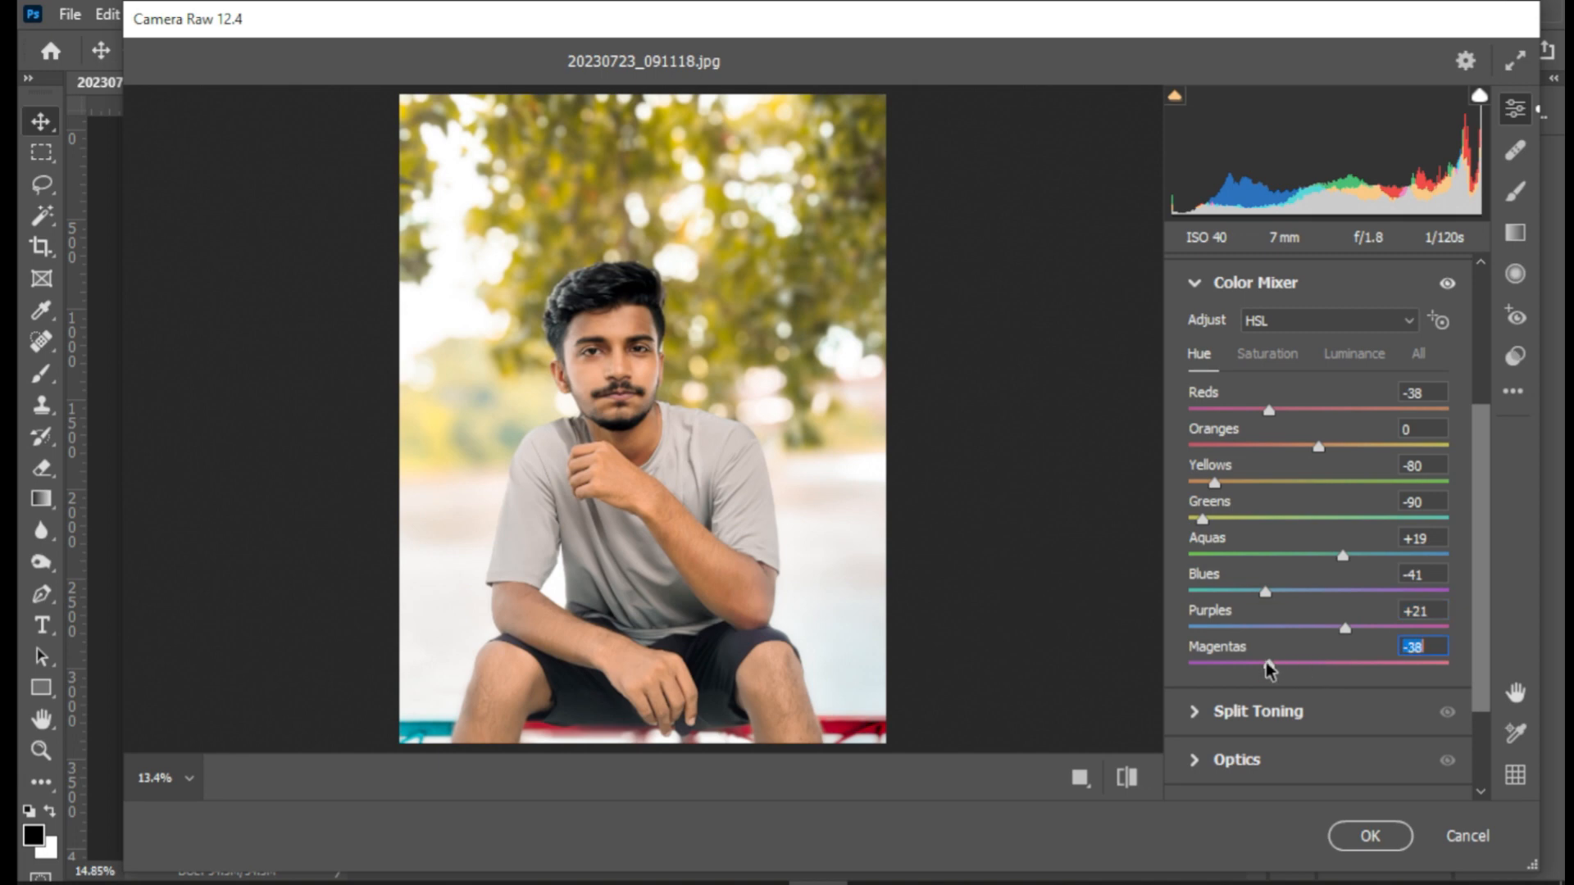
{"action": "scroll", "coordinate": [1194, 380], "scroll_direction": "down", "scroll_amount": 1}
{"action": "scroll", "coordinate": [1194, 379], "scroll_direction": "up", "scroll_amount": 4}
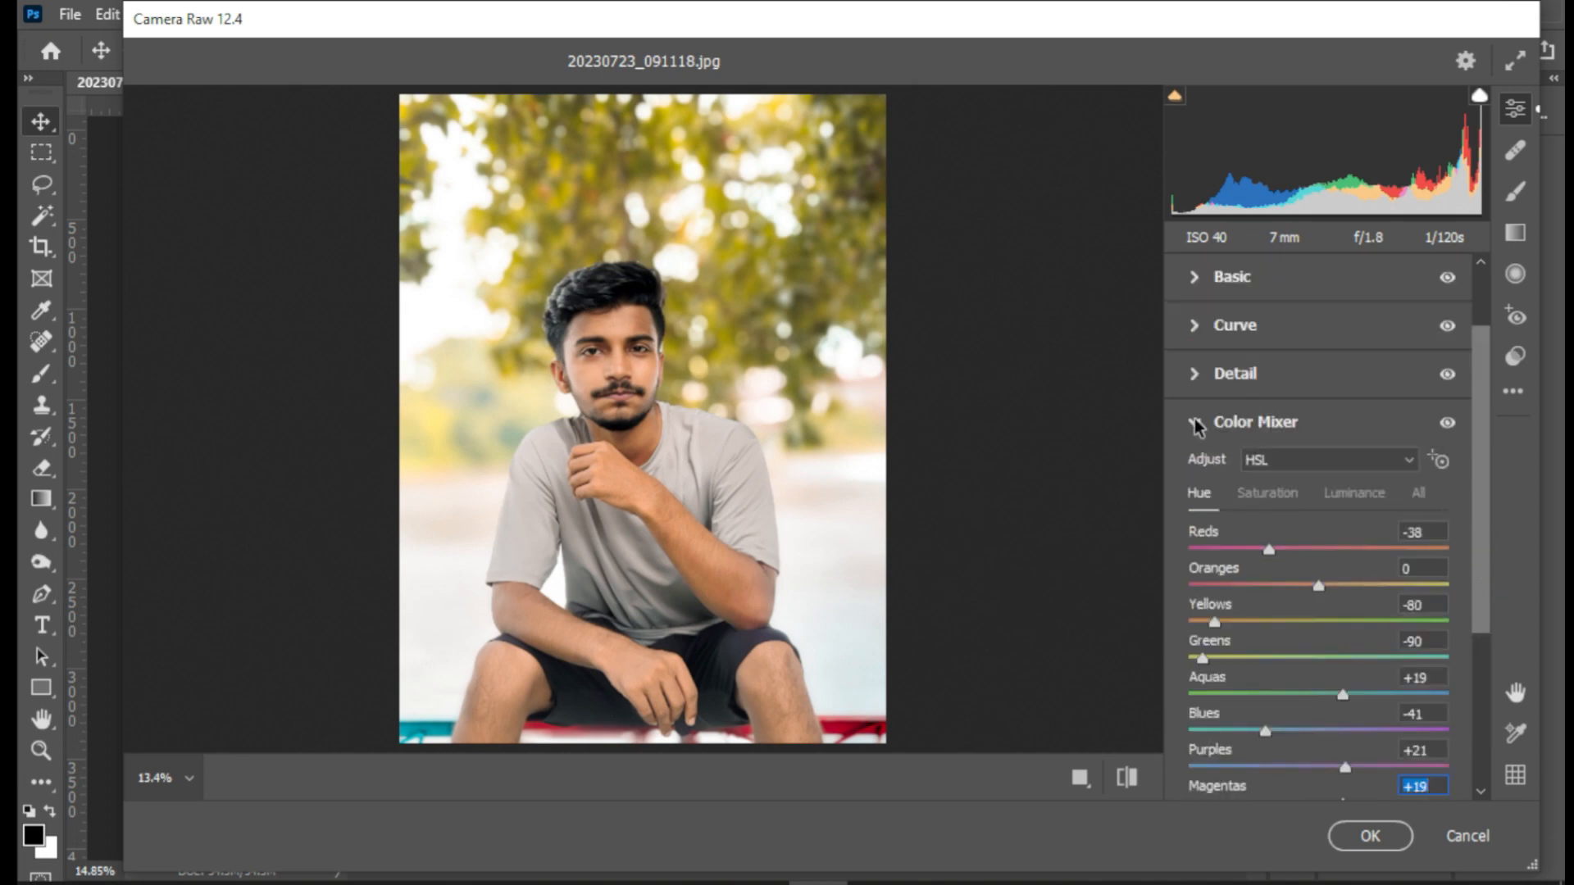
{"action": "left_click", "coordinate": [1192, 425]}
{"action": "left_click", "coordinate": [1190, 518]}
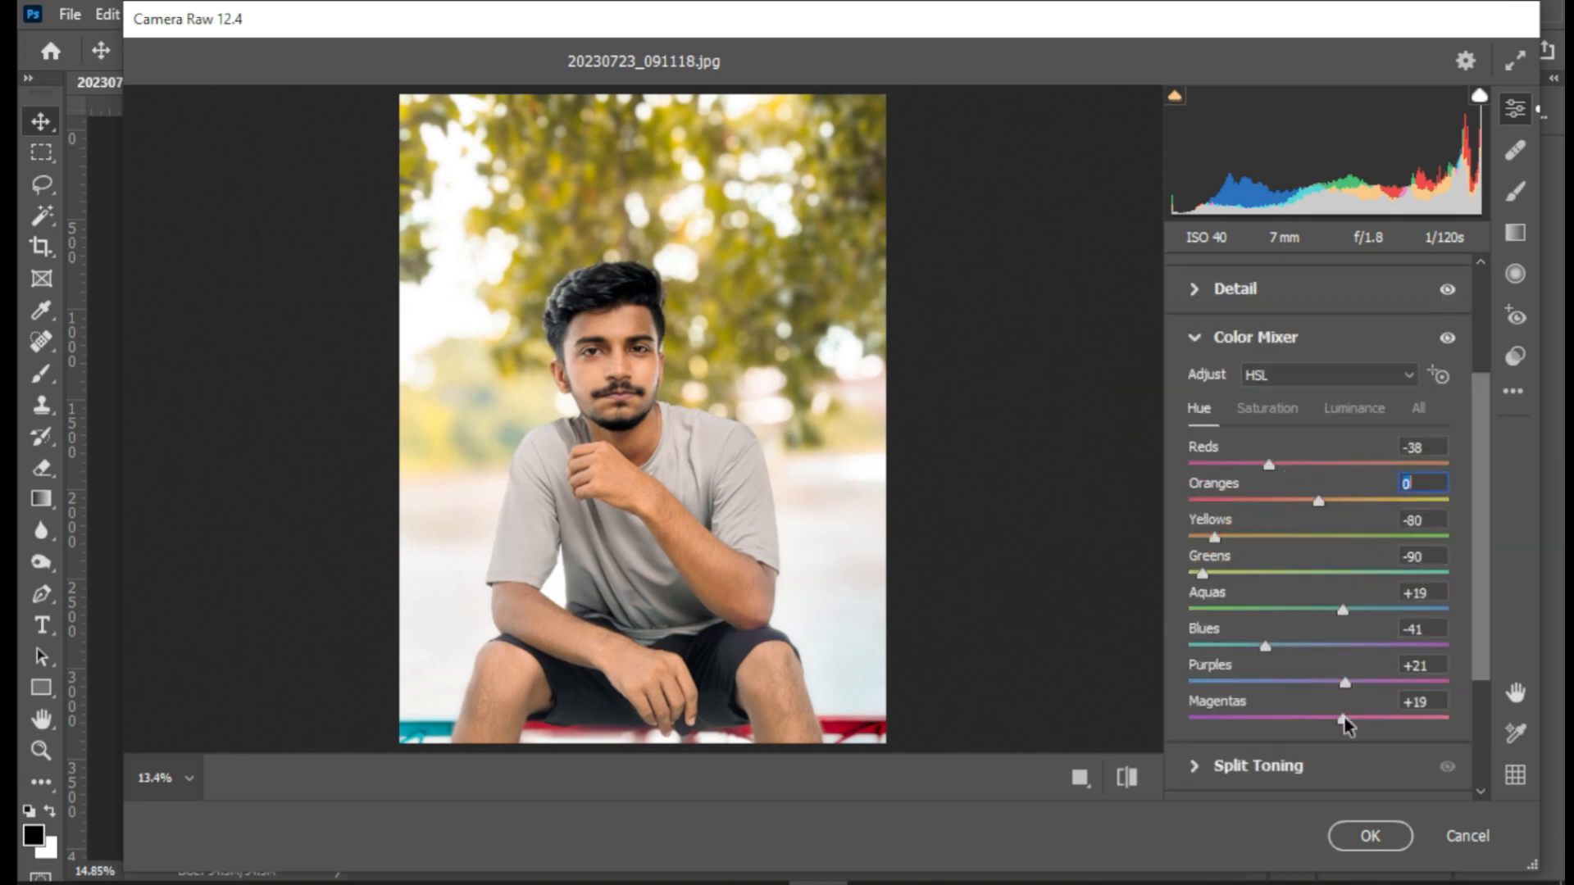
- Set the Color Mixer saturation to Reds +27, Oranges -4, Yellows +26, Greens +18, Aquas +13, Blues +22, Purples +10 and Magentas +39
{"action": "left_click", "coordinate": [1258, 421]}
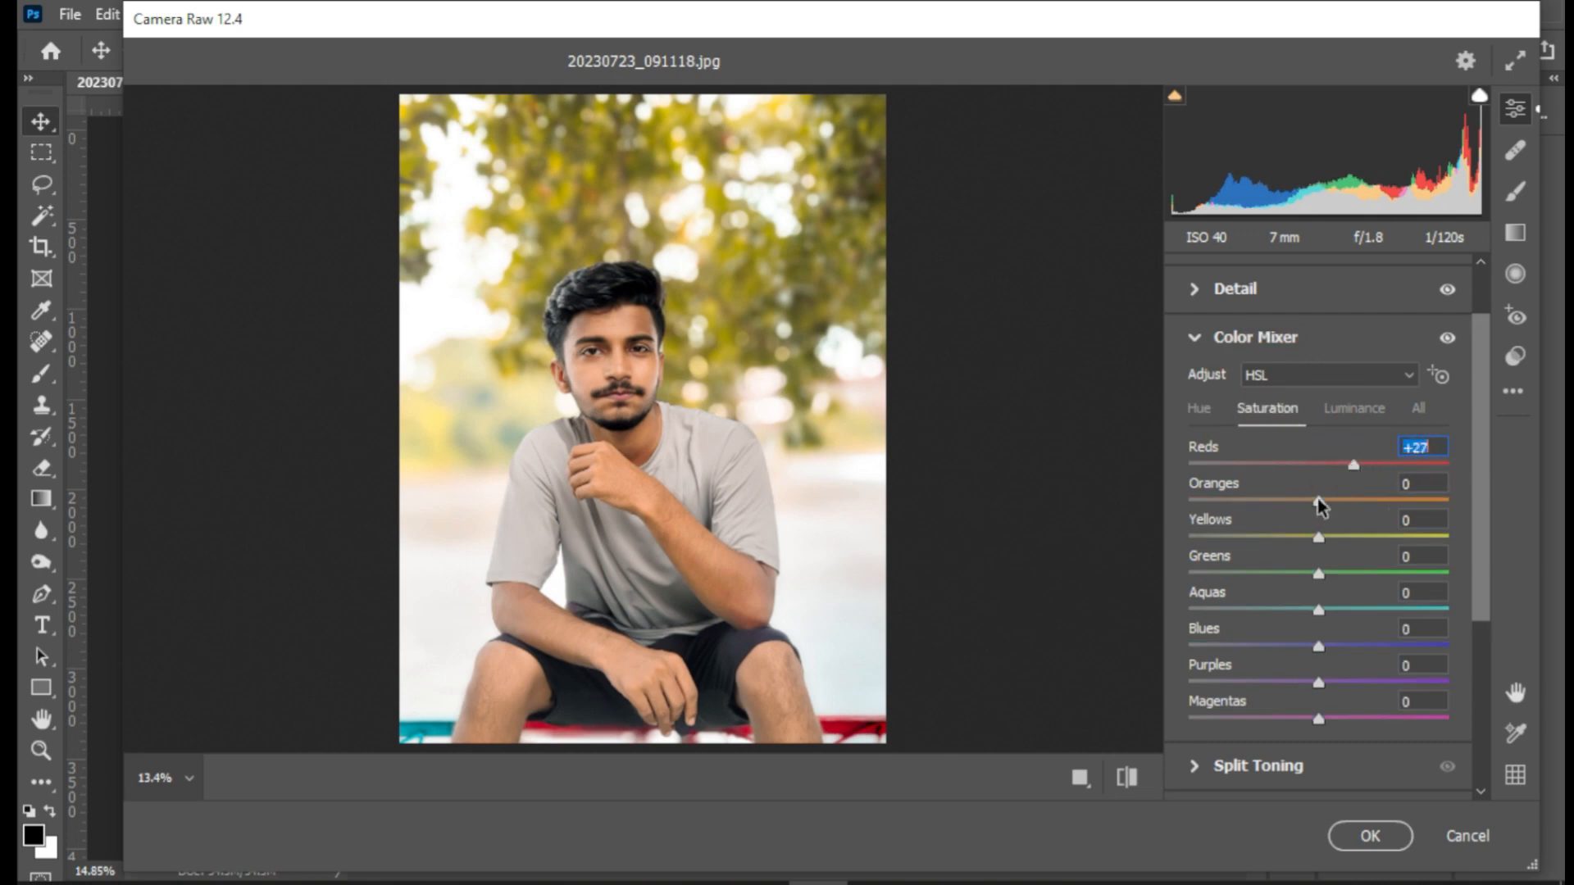
{"action": "left_click_drag", "start_coordinate": [1317, 500], "coordinate": [1356, 553]}
{"action": "left_click", "coordinate": [1354, 572]}
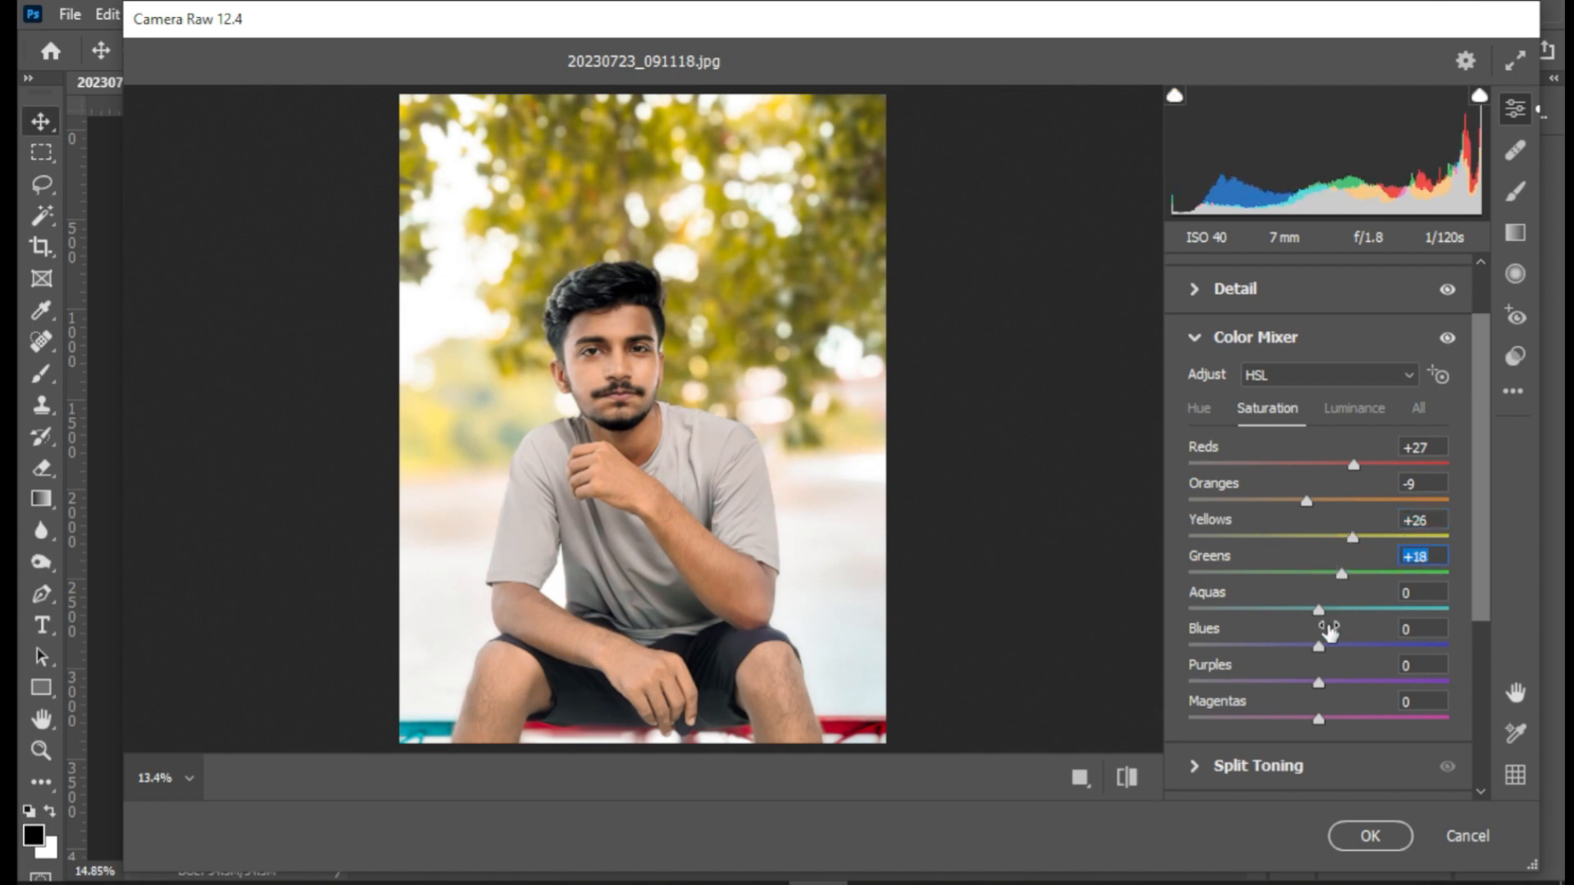
{"action": "mouse_move", "coordinate": [1337, 647]}
{"action": "left_mouse_down"}
{"action": "mouse_move", "coordinate": [1169, 644]}
{"action": "mouse_move", "coordinate": [1346, 648]}
{"action": "left_mouse_up"}
{"action": "left_click", "coordinate": [1331, 681]}
{"action": "left_click", "coordinate": [1333, 717]}
{"action": "left_click_drag", "start_coordinate": [1332, 718], "coordinate": [1369, 719]}
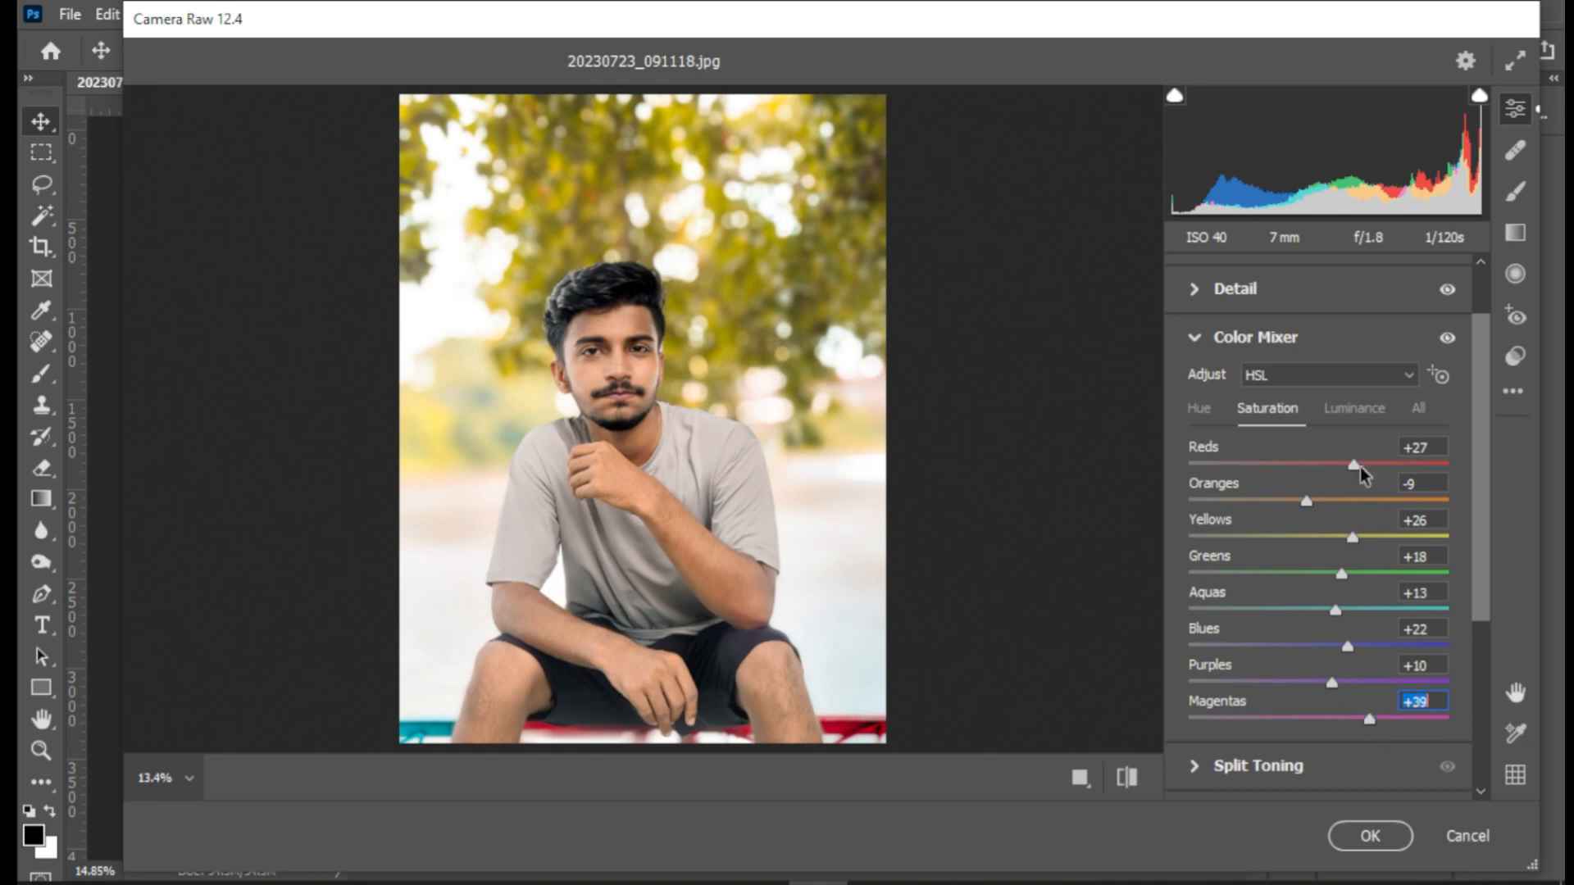
{"action": "left_click_drag", "start_coordinate": [1359, 481], "coordinate": [1381, 487]}
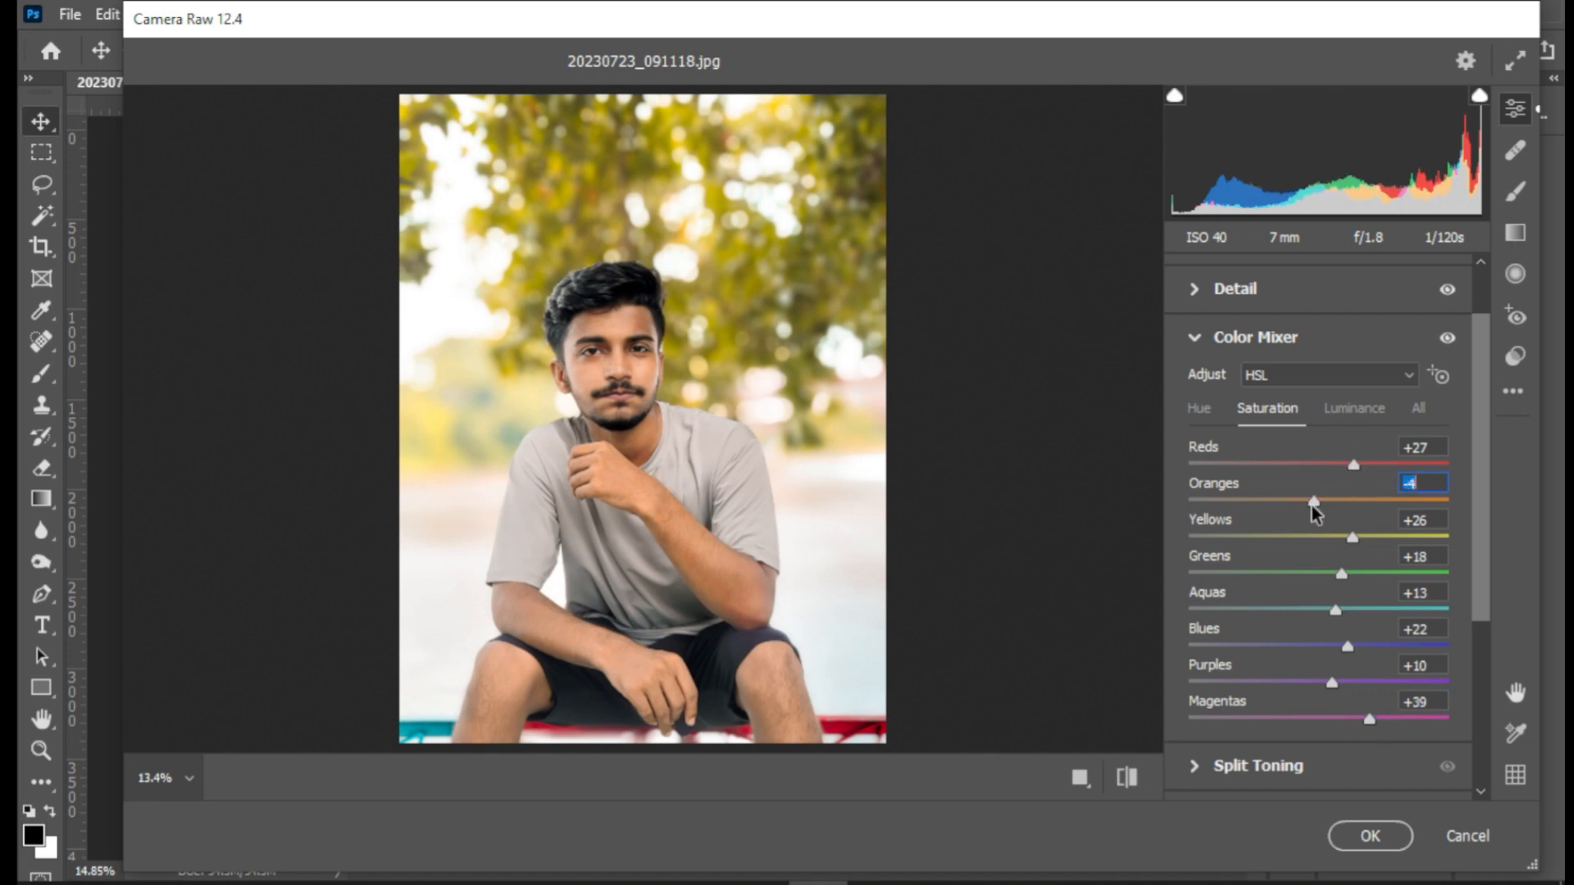
- Set the Color Mixer luminance to Reds +21, Oranges +4, Yellows -25, Greens -11, Aquas +3, Blues -11, Purples -11 and Magentas +10
{"action": "left_click", "coordinate": [1338, 409]}
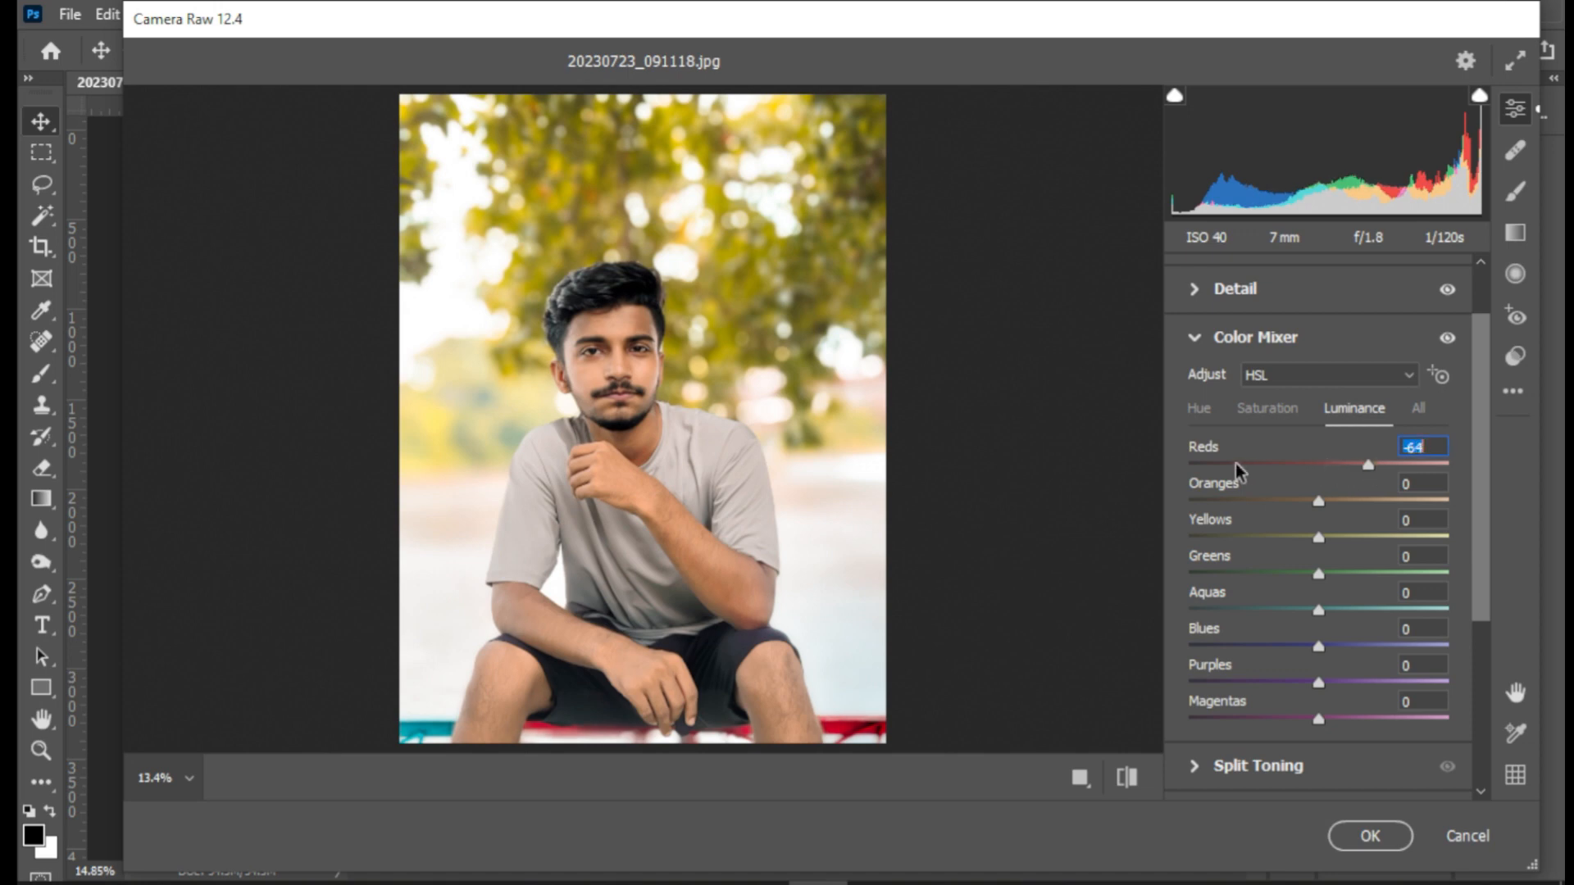
{"action": "left_click_drag", "start_coordinate": [1236, 463], "coordinate": [1410, 683]}
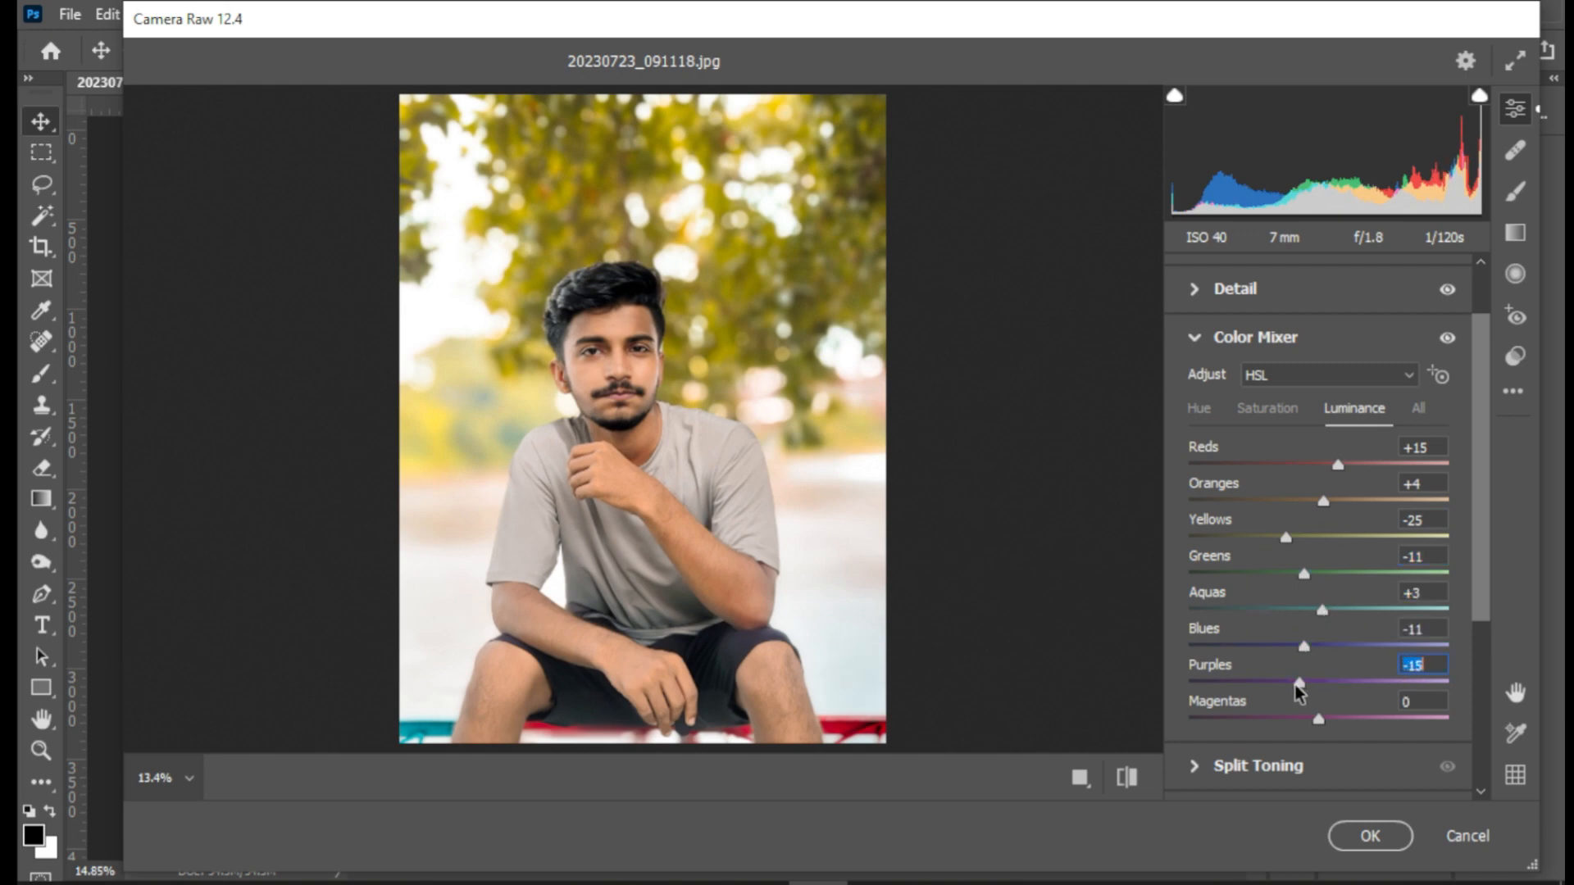
{"action": "left_click_drag", "start_coordinate": [1336, 719], "coordinate": [1333, 719]}
{"action": "left_click", "coordinate": [1418, 409]}
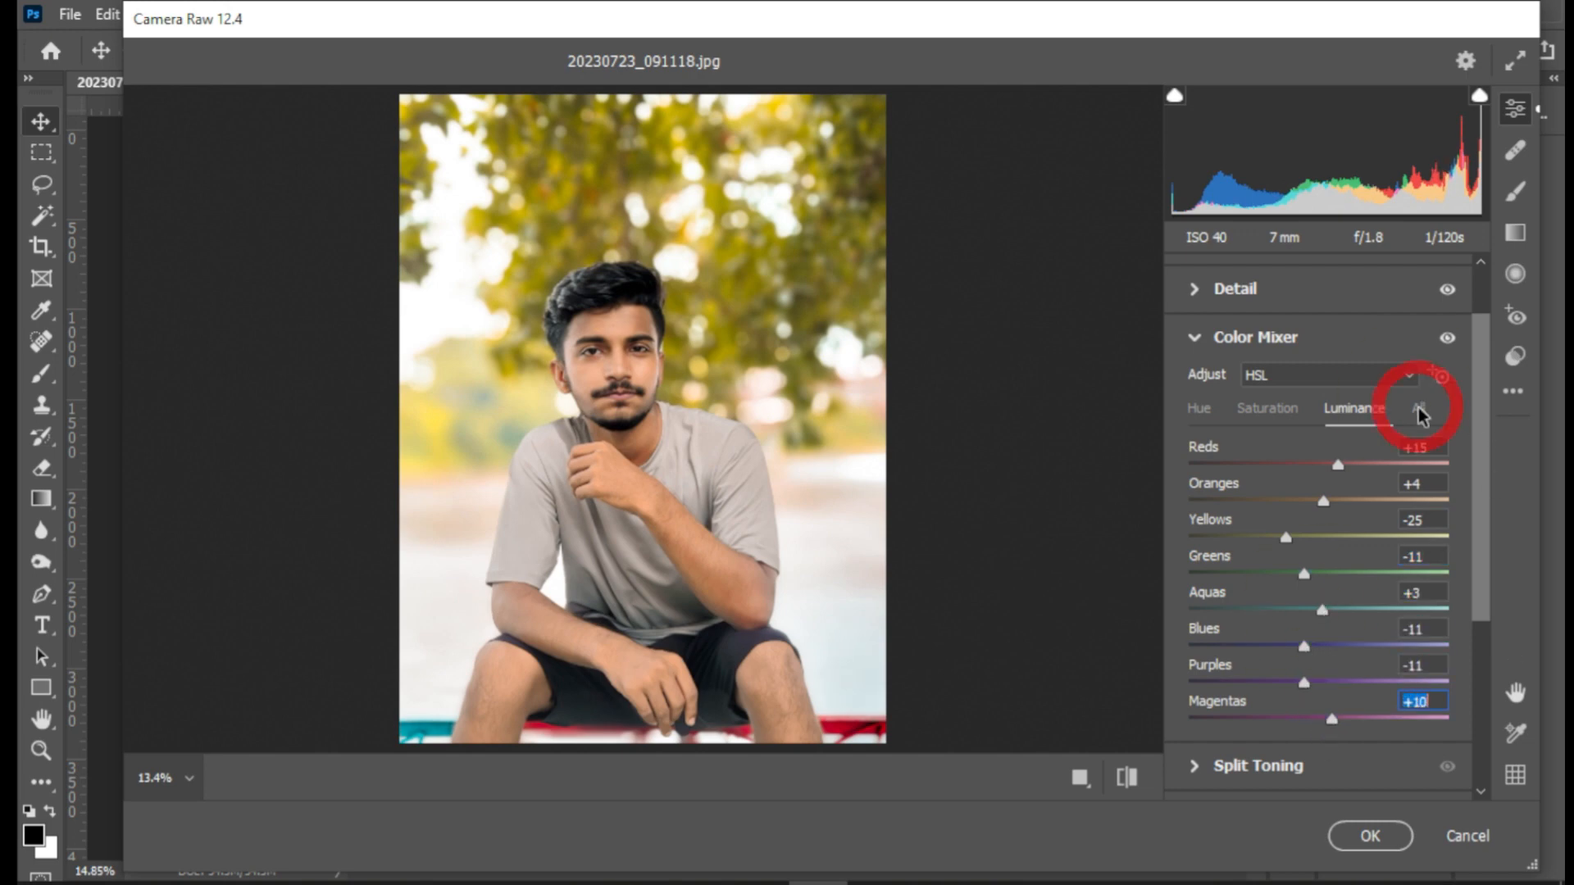
{"action": "left_click", "coordinate": [1354, 409]}
{"action": "left_click", "coordinate": [1280, 412]}
{"action": "left_click", "coordinate": [1345, 417]}
{"action": "left_click_drag", "start_coordinate": [1337, 465], "coordinate": [1324, 500]}
{"action": "left_click_drag", "start_coordinate": [1310, 503], "coordinate": [1324, 513]}
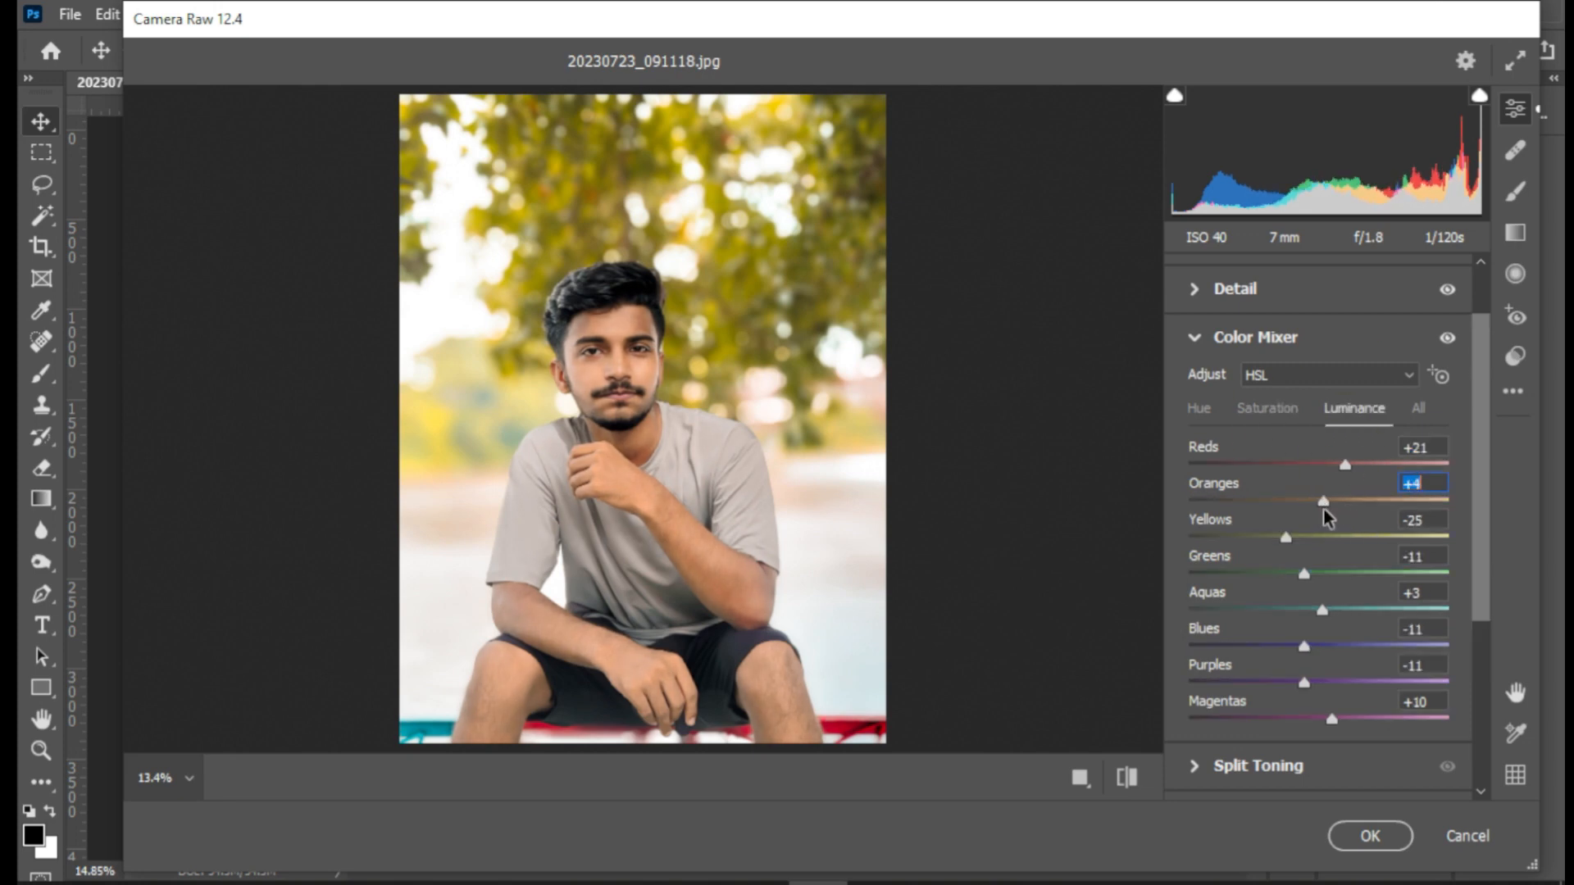
- Change the Color Mixer saturation to Reds +44, Oranges -8 and Yellows +40, and compare the photo without and with the colour mix
{"action": "left_click", "coordinate": [1267, 407]}
{"action": "left_click_drag", "start_coordinate": [1367, 466], "coordinate": [1381, 467]}
{"action": "left_click_drag", "start_coordinate": [1309, 502], "coordinate": [1305, 505]}
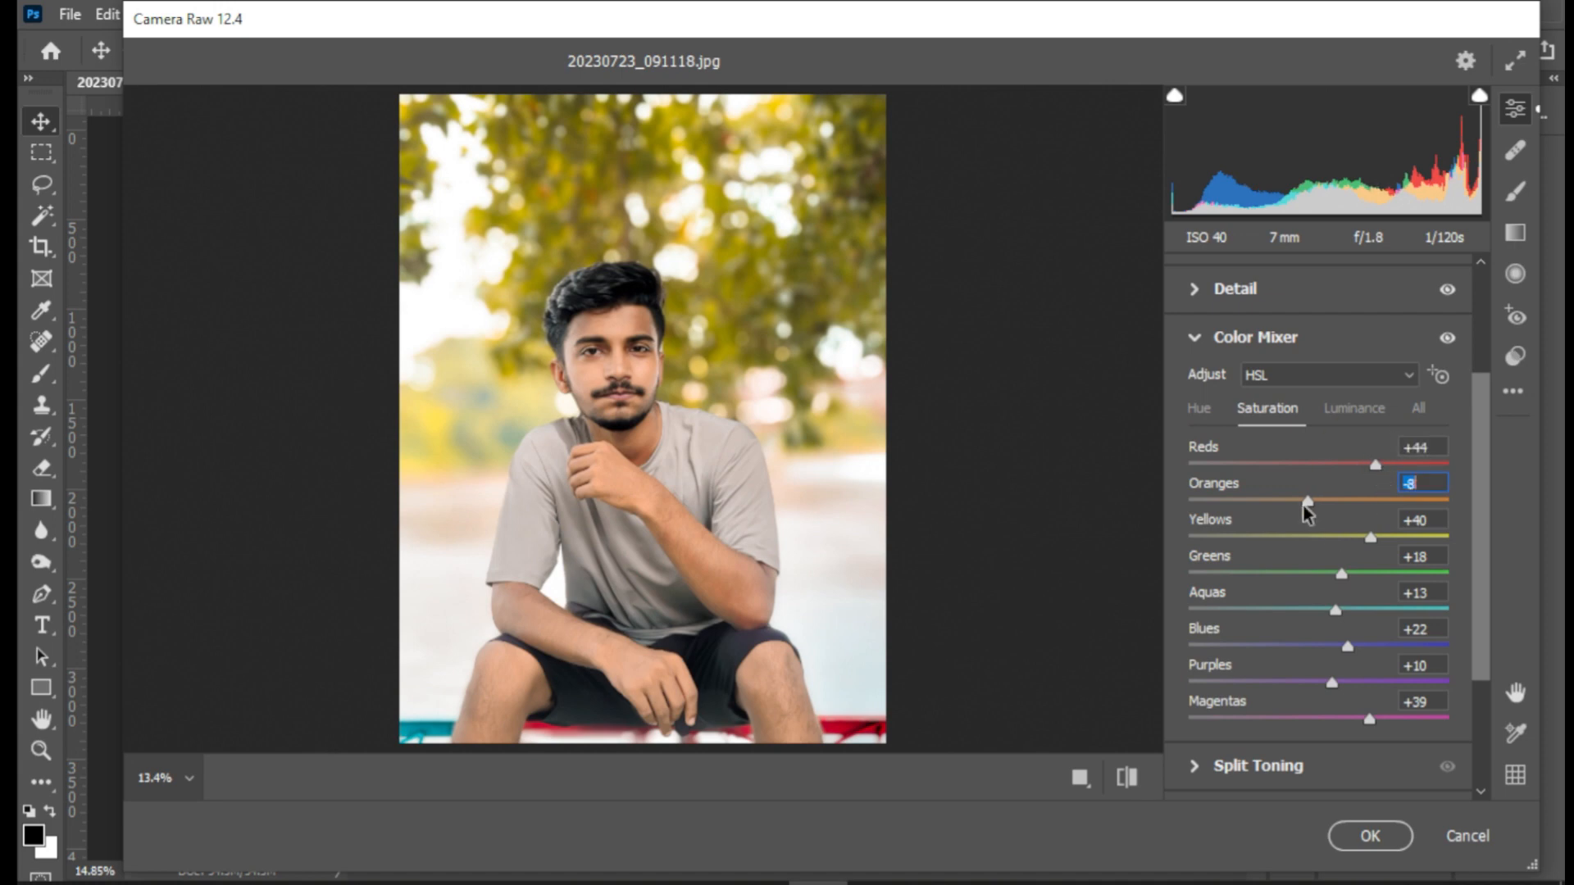
{"action": "scroll", "coordinate": [1198, 356], "scroll_direction": "up", "scroll_amount": 5}
{"action": "left_click", "coordinate": [1446, 519]}
{"action": "left_click", "coordinate": [1447, 519]}
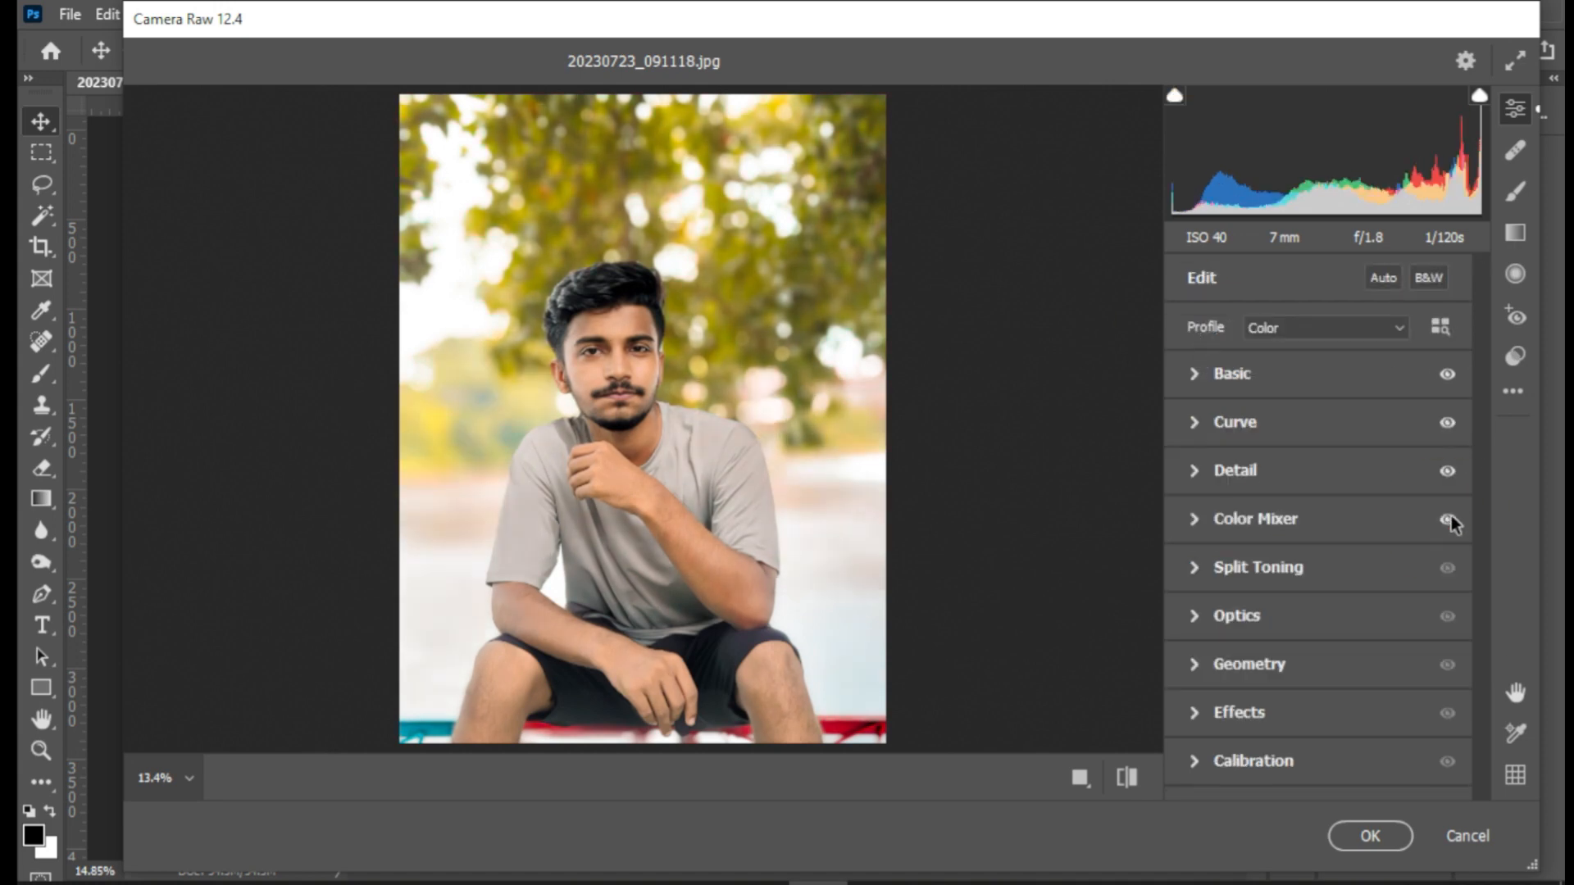
- Tint the highlights in Split Toning with hue 175 and saturation 6, and set the balance to -6
{"action": "left_click", "coordinate": [1196, 568]}
{"action": "left_click_drag", "start_coordinate": [1193, 465], "coordinate": [1199, 510]}
{"action": "left_click_drag", "start_coordinate": [1317, 563], "coordinate": [1390, 563]}
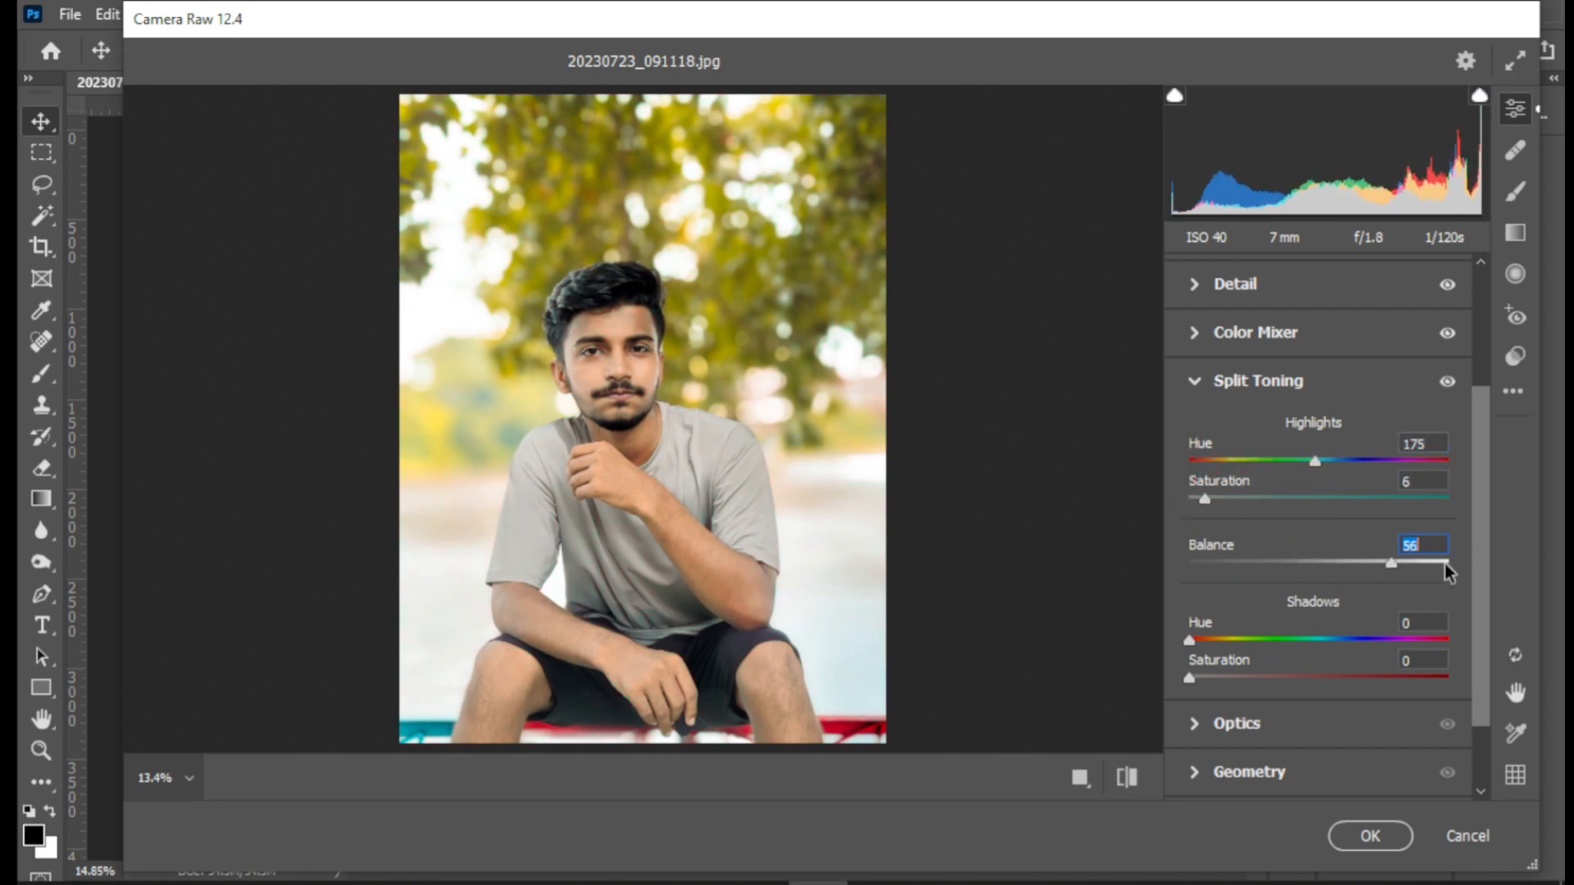
{"action": "scroll", "coordinate": [1488, 627], "scroll_direction": "down", "scroll_amount": 3}
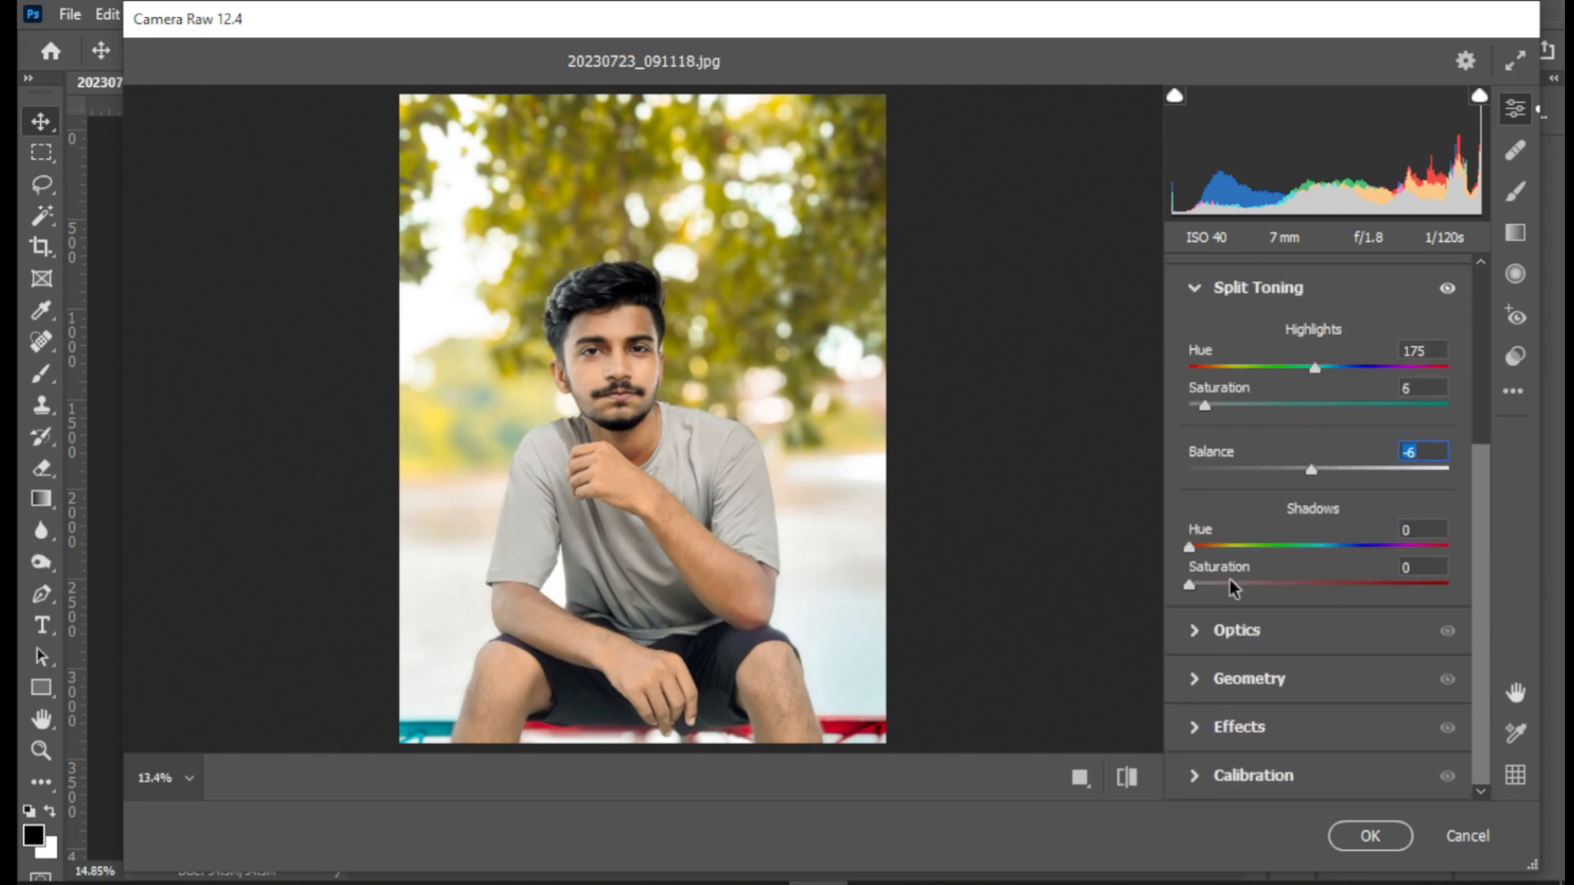
- Tint the shadows in Split Toning with hue 207 at a low saturation, and compare the photo without and with the toning
{"action": "mouse_move", "coordinate": [1286, 557]}
{"action": "left_mouse_down"}
{"action": "mouse_move", "coordinate": [1240, 557]}
{"action": "mouse_move", "coordinate": [1263, 586]}
{"action": "mouse_move", "coordinate": [1202, 587]}
{"action": "mouse_move", "coordinate": [1209, 544]}
{"action": "mouse_move", "coordinate": [1361, 557]}
{"action": "mouse_move", "coordinate": [1317, 562]}
{"action": "left_mouse_up"}
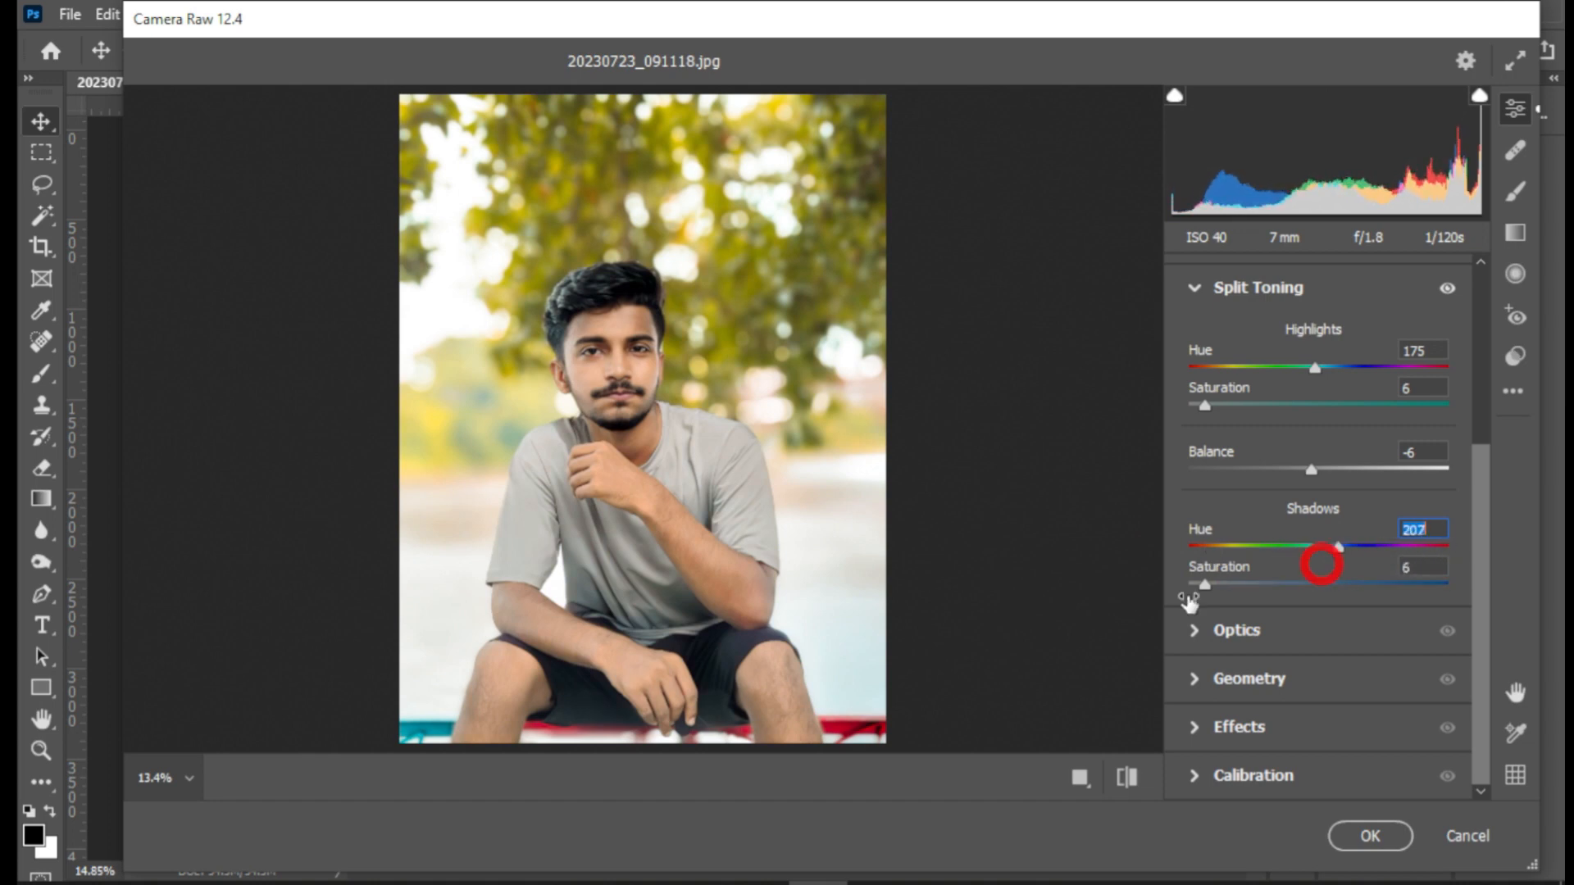
{"action": "left_click_drag", "start_coordinate": [1204, 585], "coordinate": [1198, 587]}
{"action": "left_click", "coordinate": [1194, 289]}
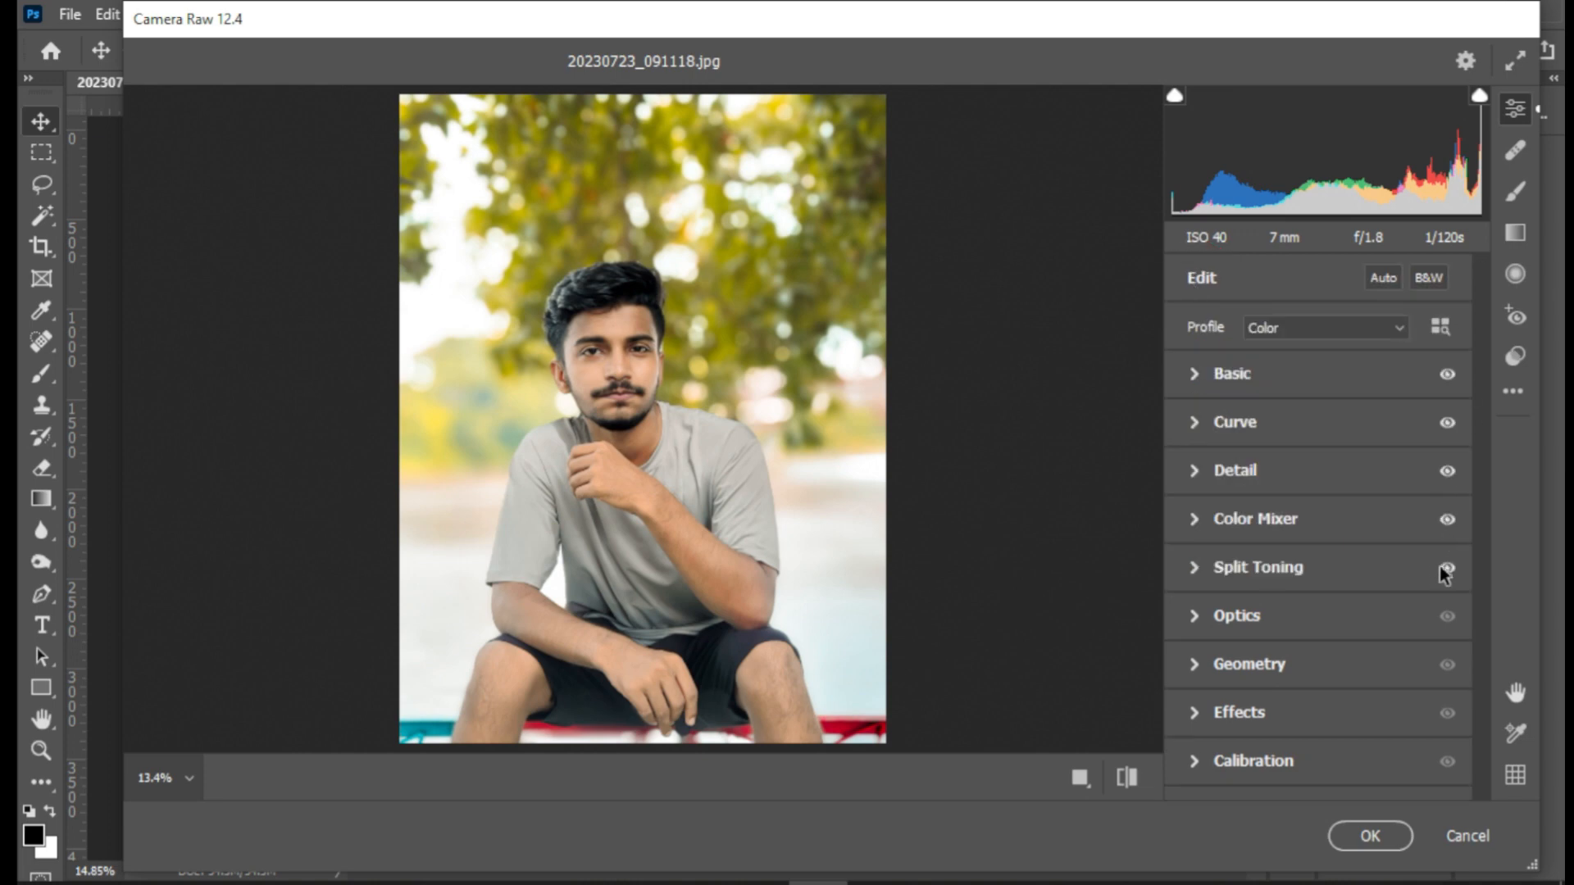
{"action": "left_click", "coordinate": [1446, 569]}
{"action": "left_click", "coordinate": [1446, 568]}
{"action": "left_click", "coordinate": [1446, 569]}
{"action": "left_click", "coordinate": [1446, 569]}
- Darken the photo's edges by setting the Optics vignette to -80, and preview the effect
{"action": "left_click", "coordinate": [1196, 614]}
{"action": "left_click_drag", "start_coordinate": [1309, 570], "coordinate": [1213, 565]}
{"action": "left_click", "coordinate": [1192, 466]}
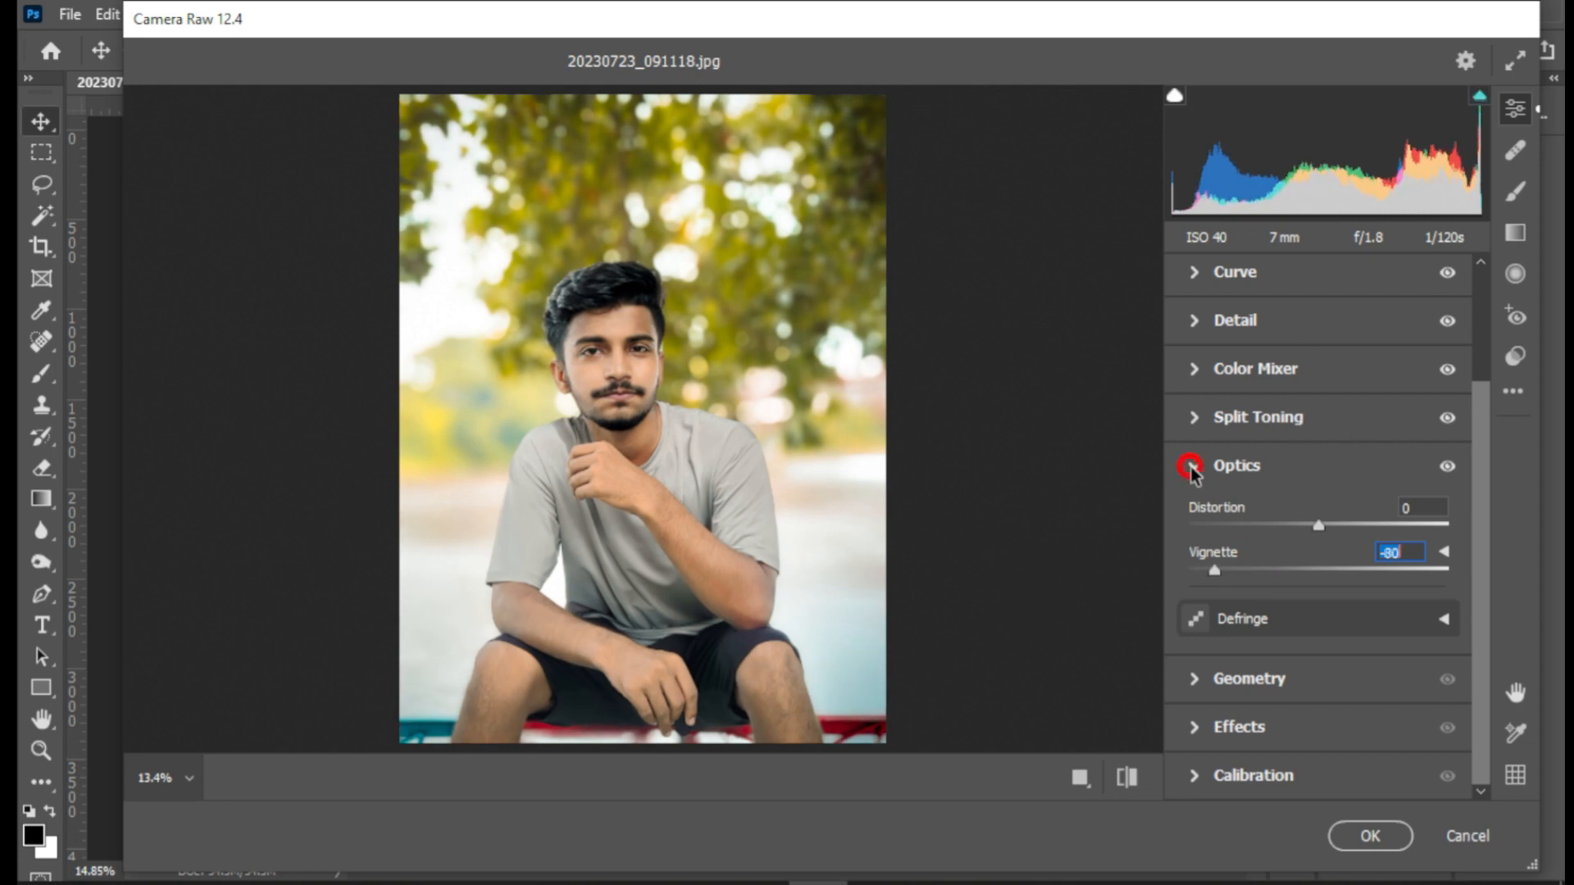
{"action": "left_click", "coordinate": [1449, 615]}
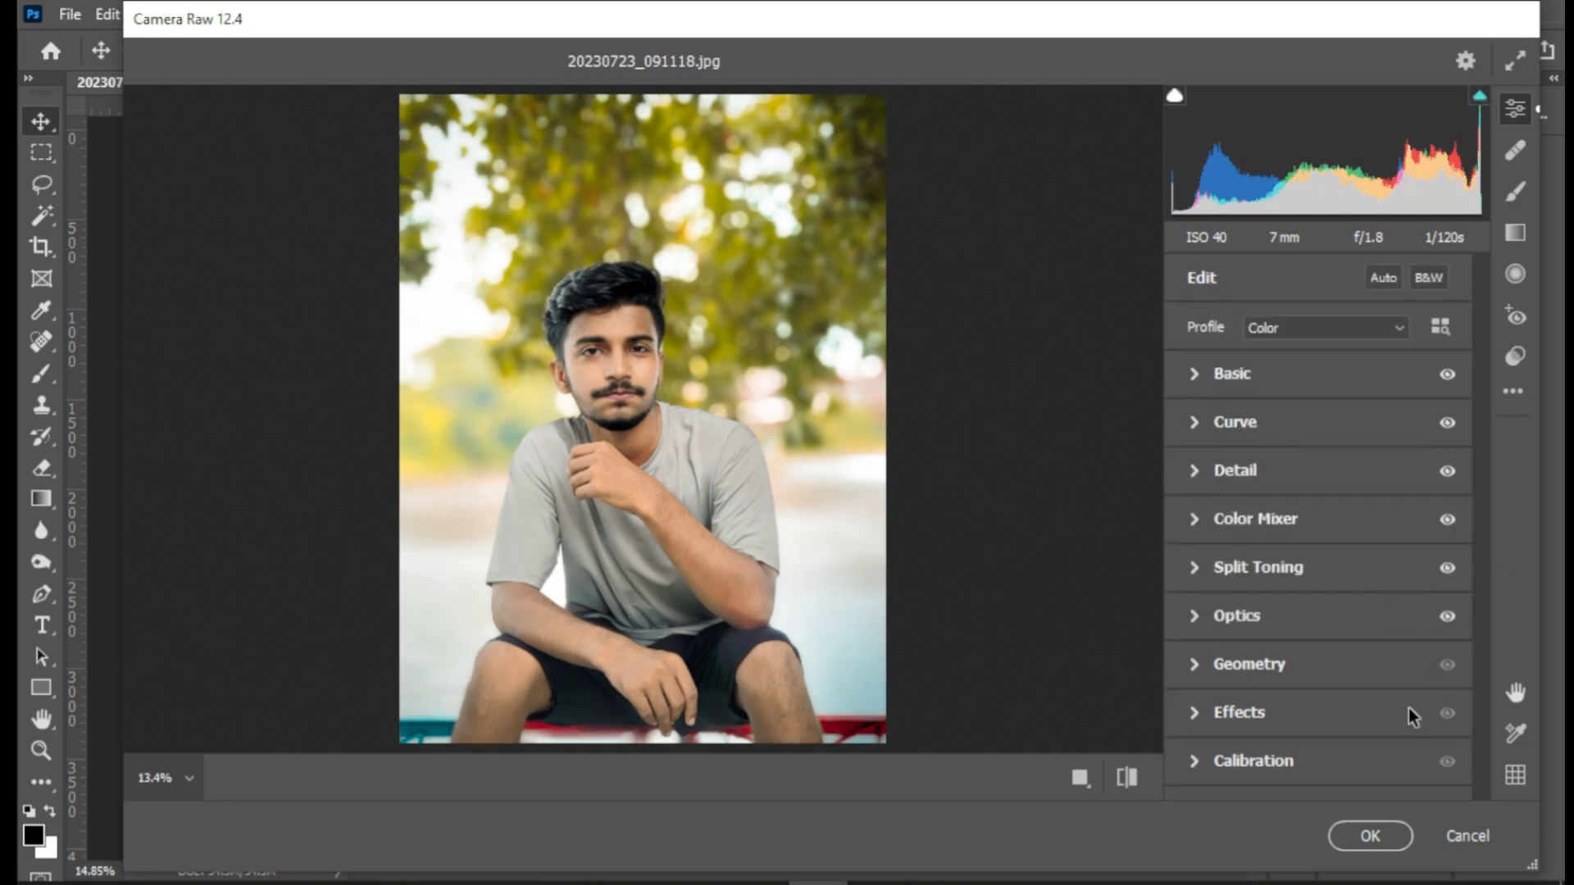
- Calibrate the photo's colours with shadows tint -9, red primary hue -4 and saturation +4, and green primary hue -13 and saturation +7
{"action": "left_click", "coordinate": [1193, 763]}
{"action": "mouse_move", "coordinate": [1317, 431]}
{"action": "left_mouse_down"}
{"action": "mouse_move", "coordinate": [1331, 432]}
{"action": "mouse_move", "coordinate": [1310, 434]}
{"action": "left_mouse_up"}
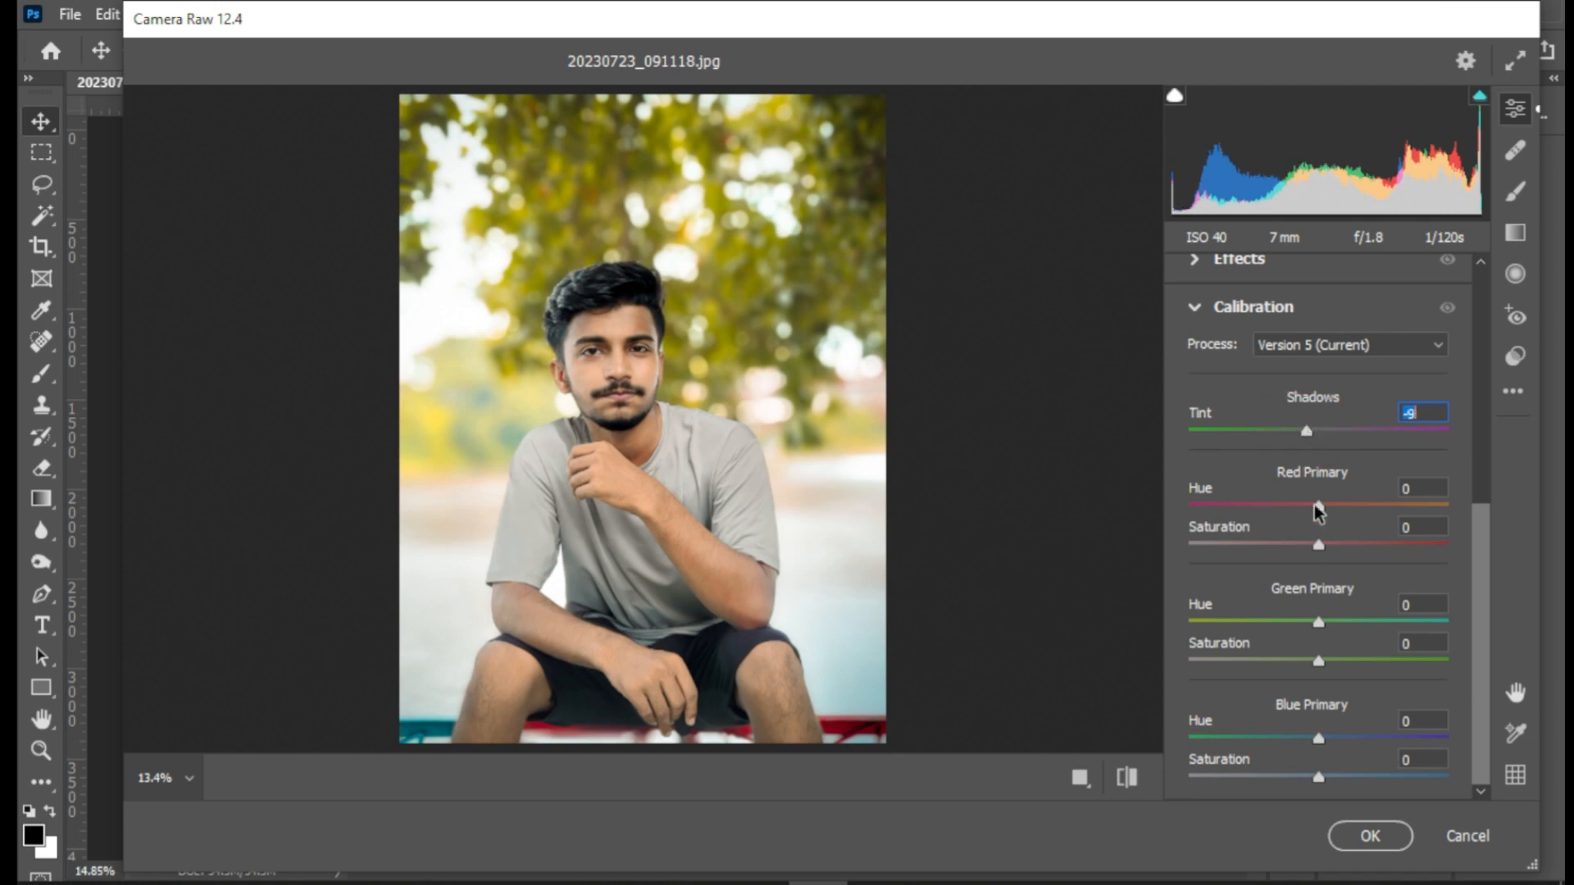
{"action": "left_click_drag", "start_coordinate": [1316, 507], "coordinate": [1330, 549]}
{"action": "left_click_drag", "start_coordinate": [1311, 626], "coordinate": [1305, 630]}
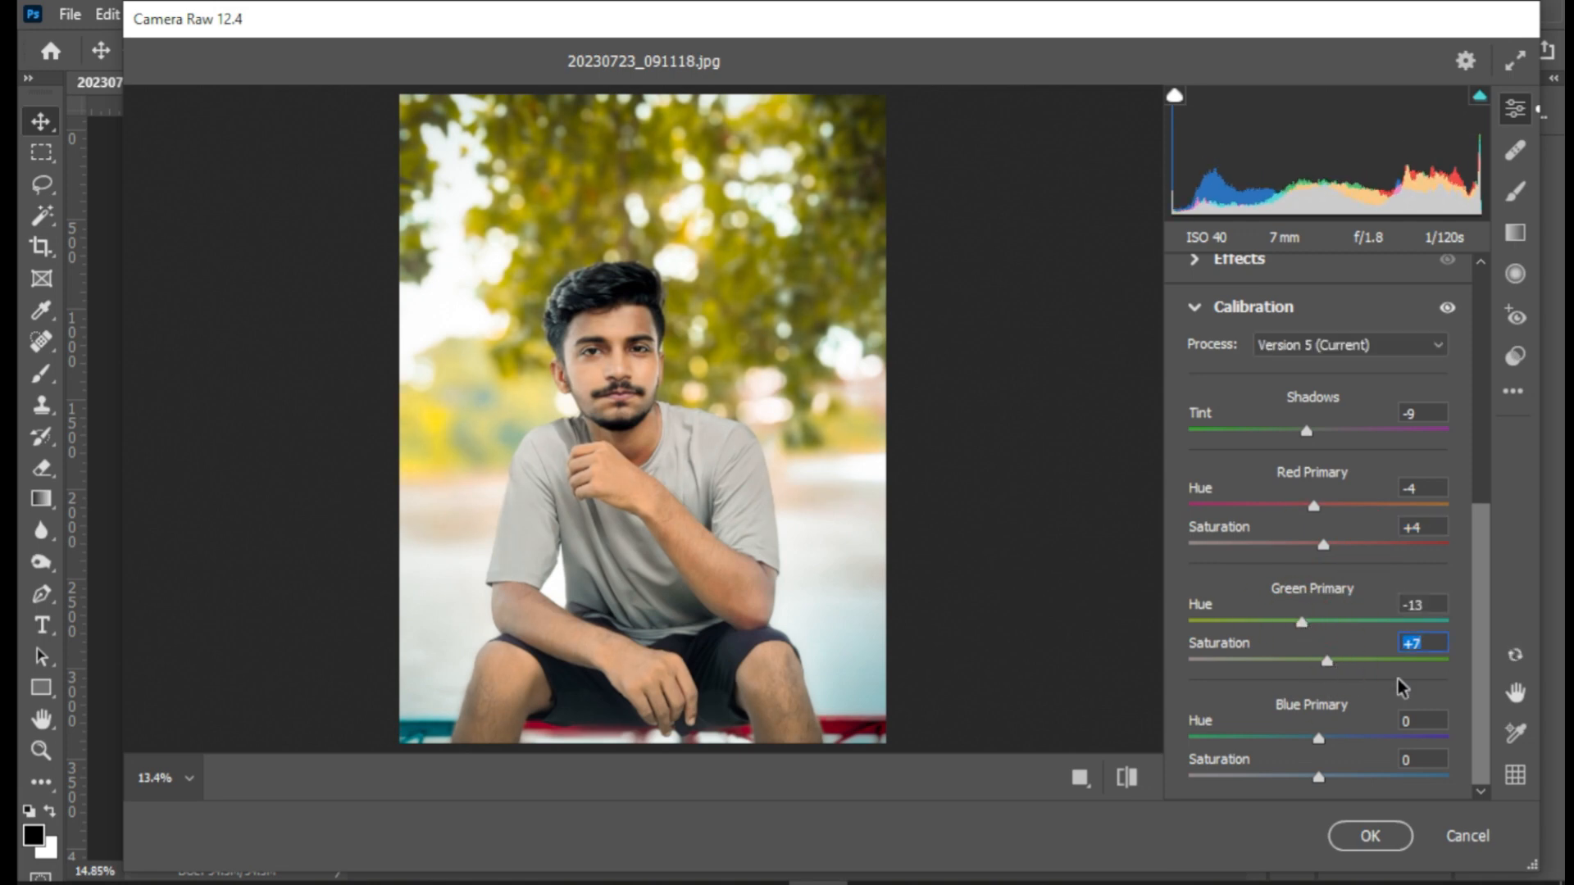
- Set the Calibration blue primary to hue -7 and saturation +10
{"action": "left_click_drag", "start_coordinate": [1302, 744], "coordinate": [1354, 746]}
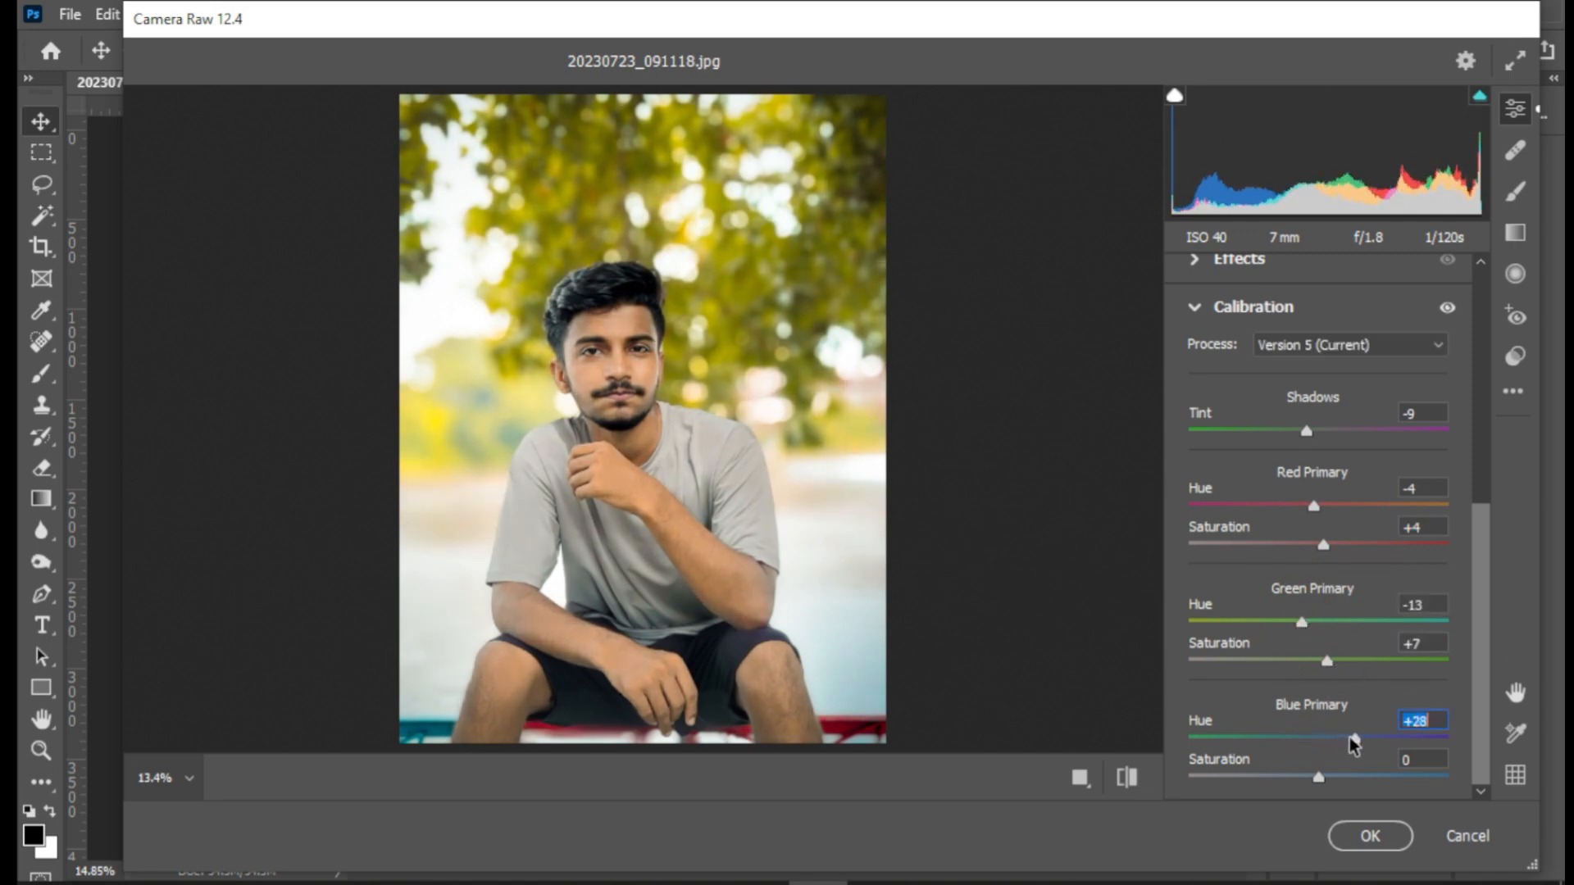
{"action": "left_click_drag", "start_coordinate": [1251, 735], "coordinate": [1342, 741]}
{"action": "key", "text": "Return"}
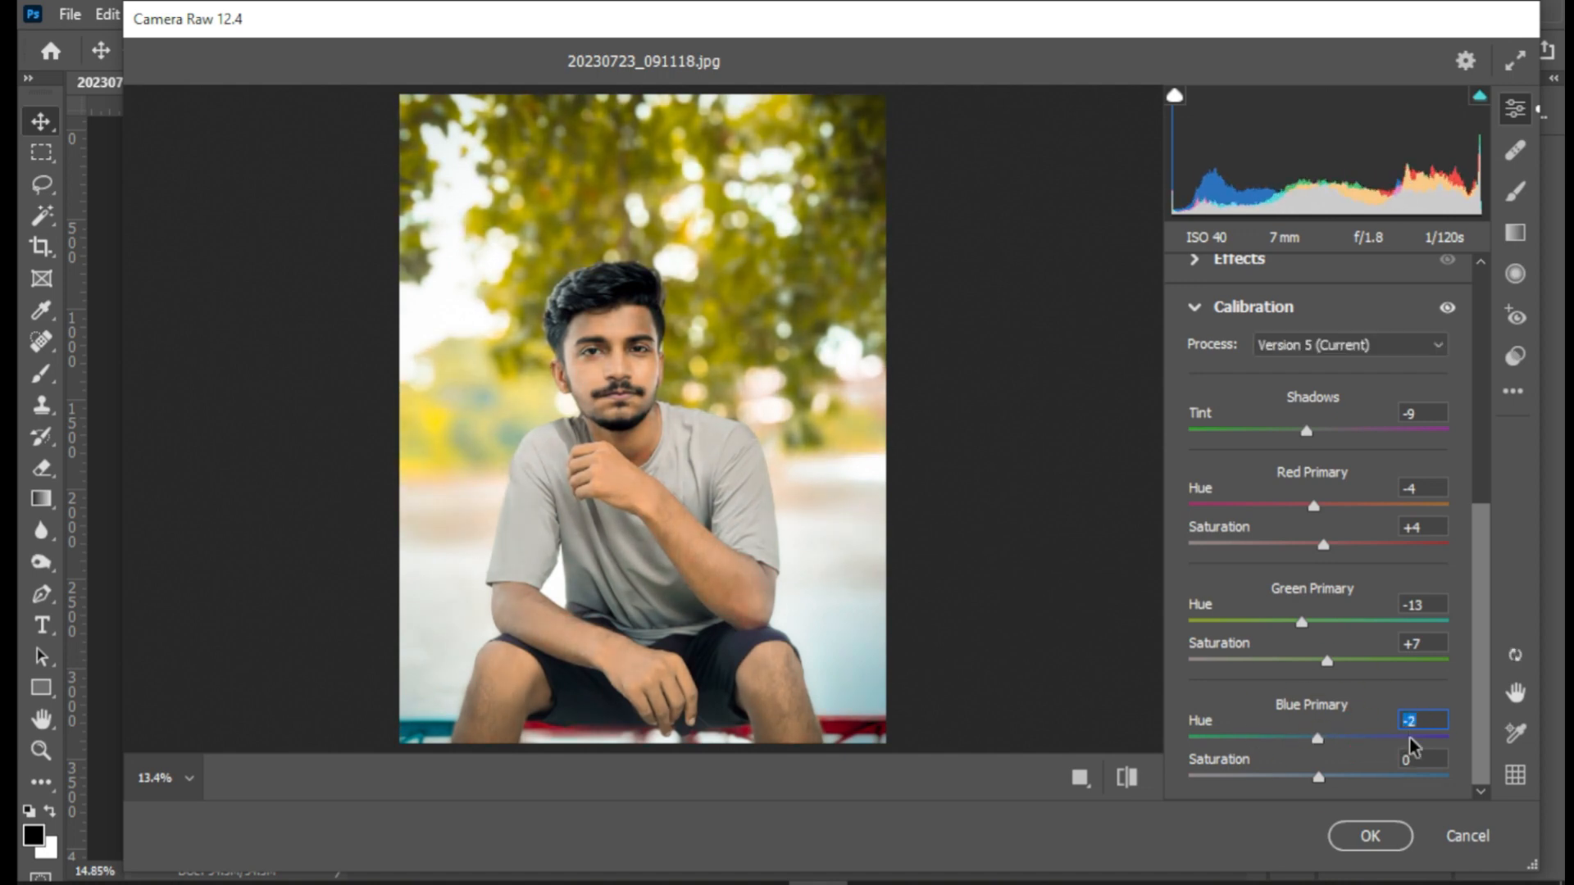
{"action": "key", "text": "Down"}
{"action": "key", "text": "Down"}
{"action": "key", "text": "Down"}
{"action": "key", "text": "Down"}
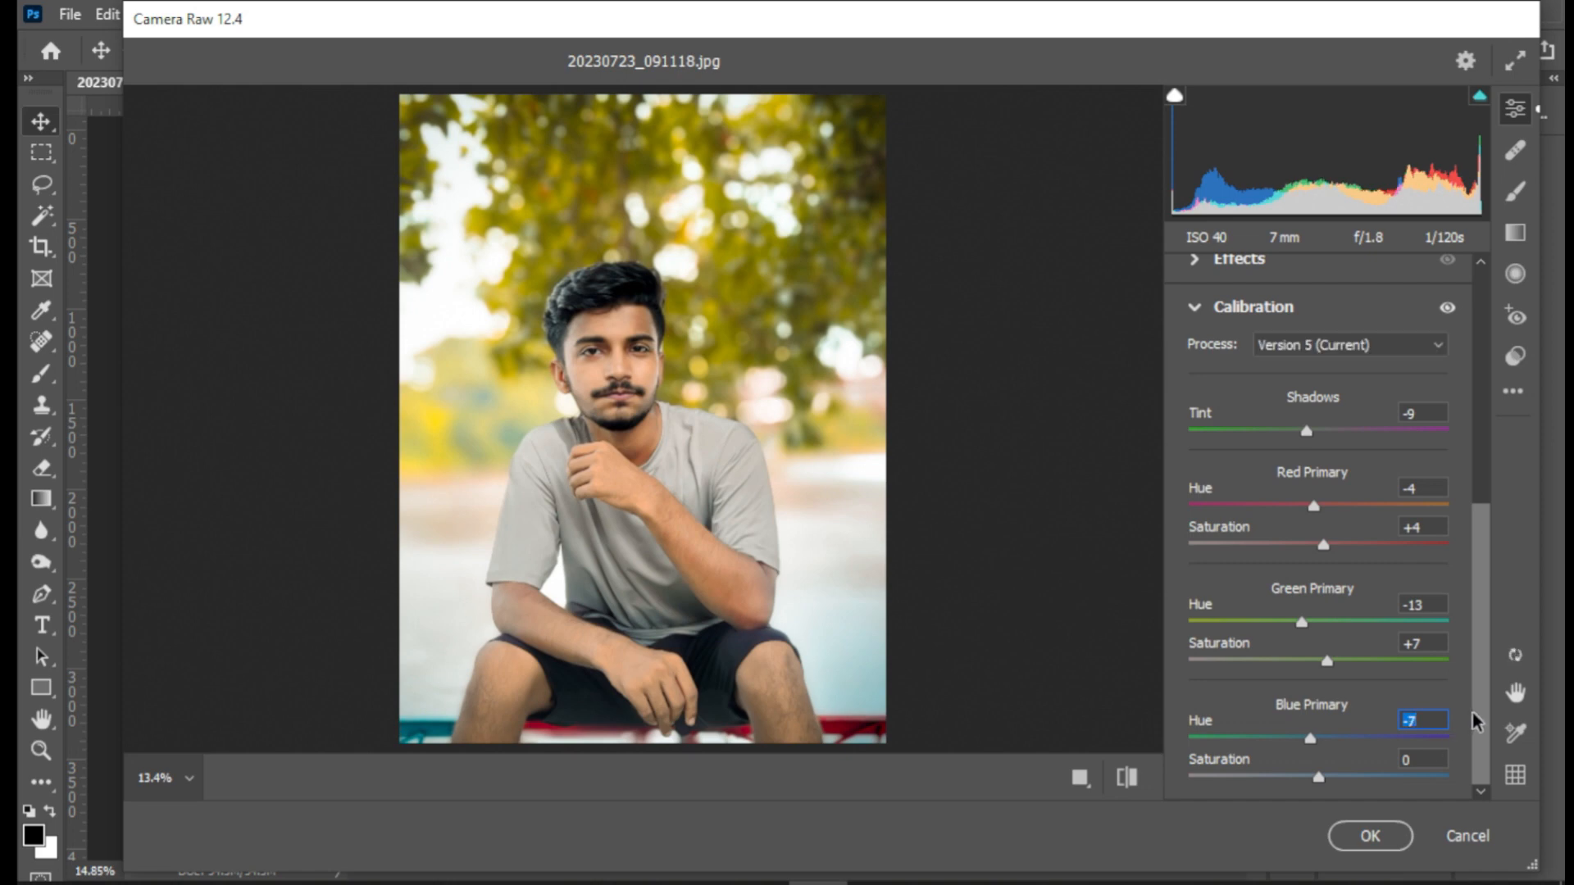
{"action": "left_click_drag", "start_coordinate": [1309, 781], "coordinate": [1361, 782]}
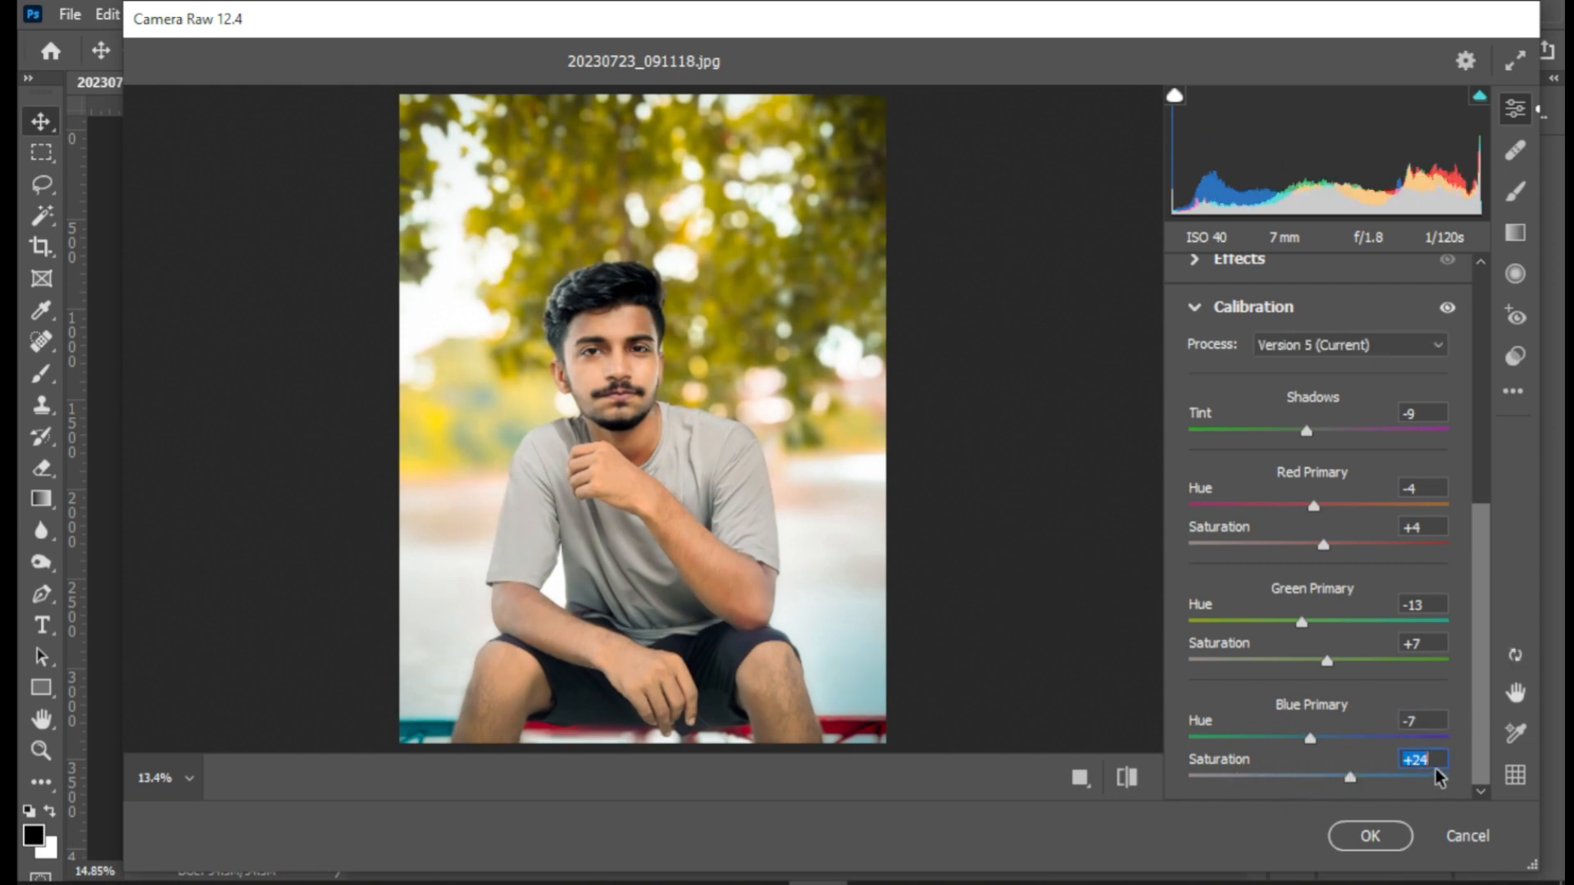
{"action": "type", "text": "100"}
{"action": "key", "text": "BackSpace"}
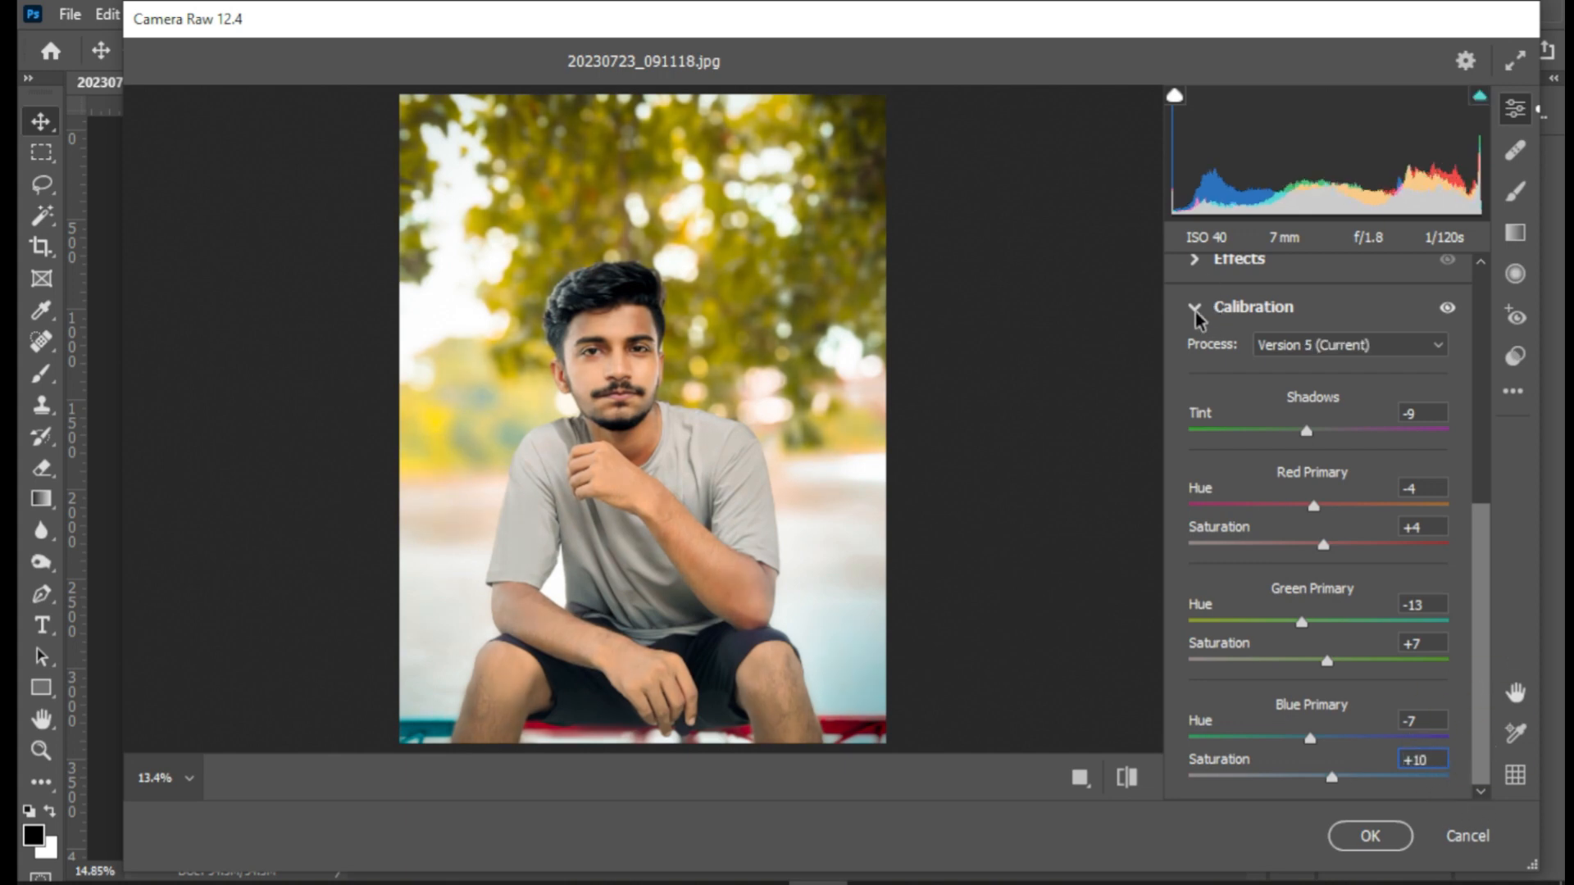
- Compare the photo without and with the Calibration adjustments, leaving them switched on
{"action": "left_click", "coordinate": [1196, 312]}
{"action": "left_click", "coordinate": [1446, 762]}
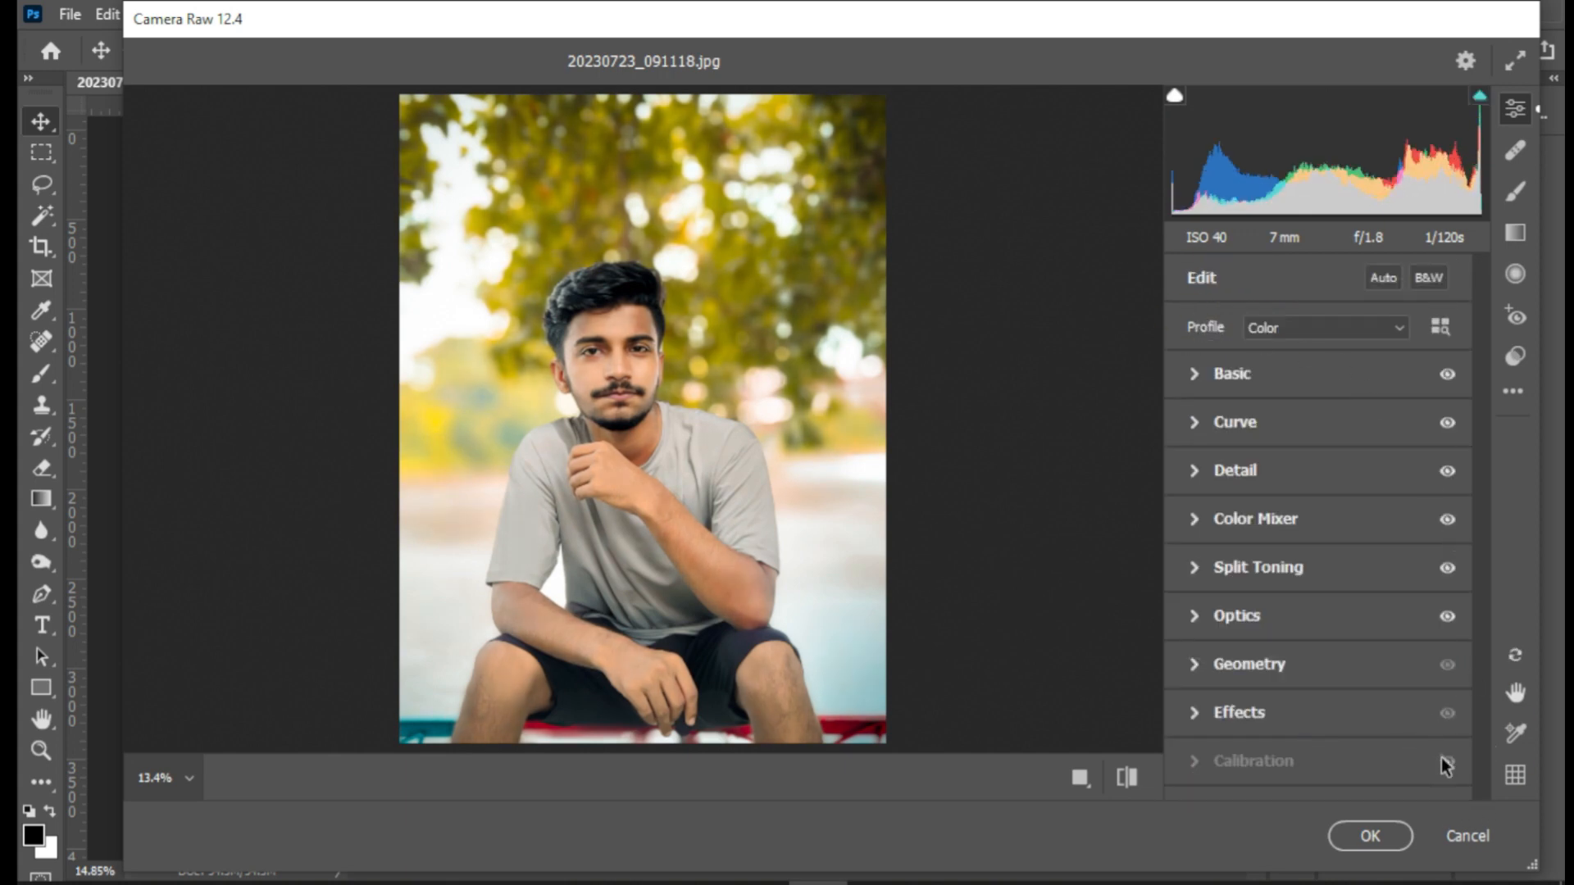
{"action": "left_click", "coordinate": [1445, 761]}
{"action": "left_click", "coordinate": [1446, 761]}
{"action": "left_click", "coordinate": [1445, 761]}
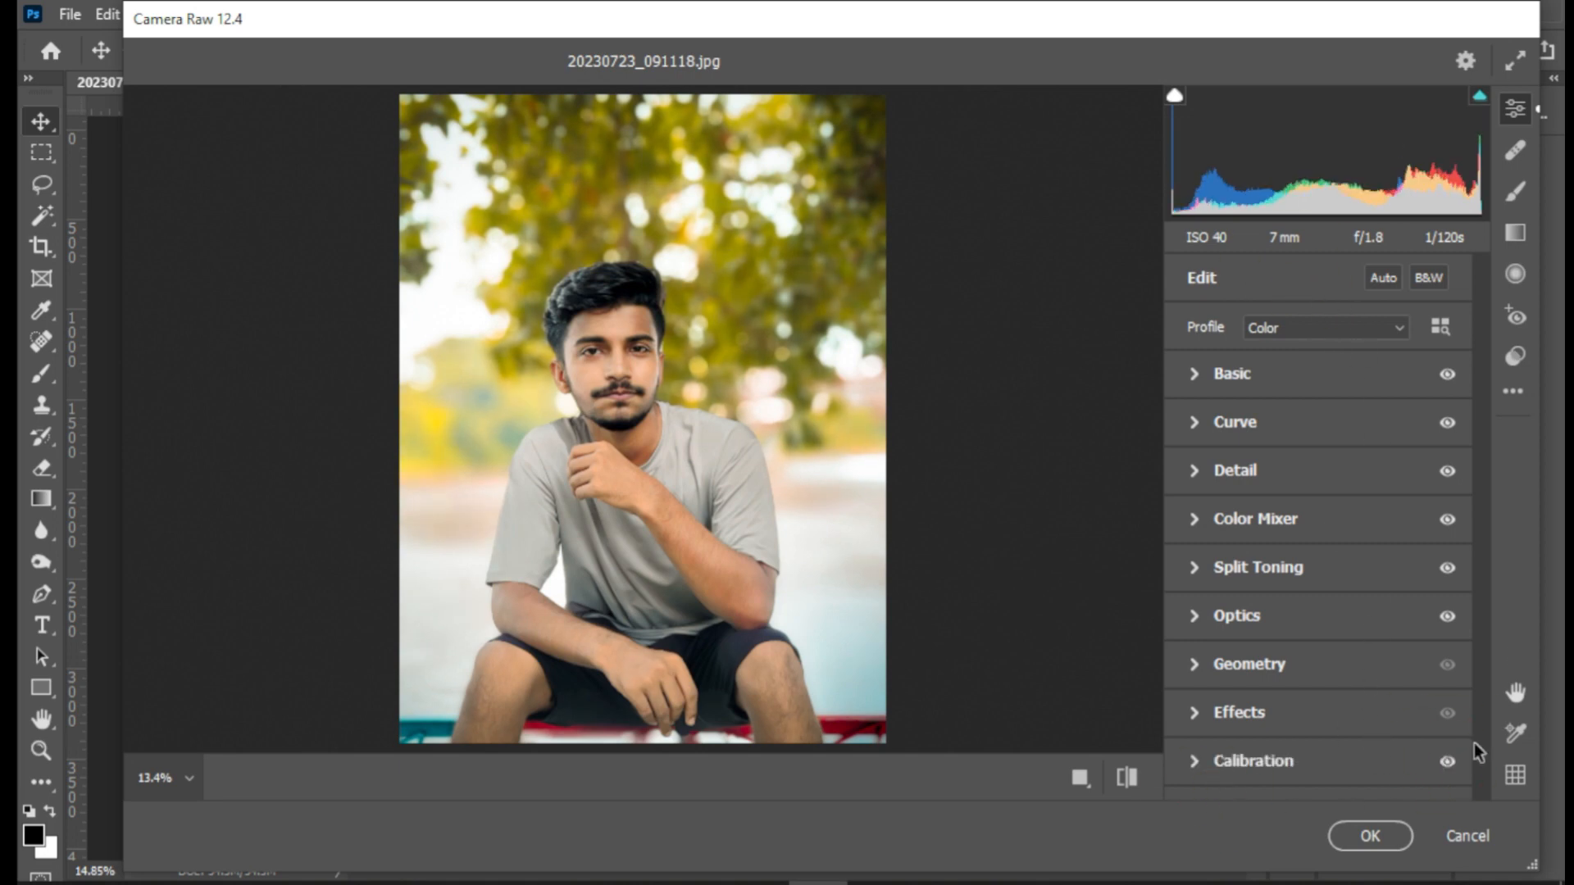
- Darken the photo's corners with an Effects vignetting of about -12 and reduce the grain to 1
{"action": "left_click", "coordinate": [1198, 712]}
{"action": "left_click_drag", "start_coordinate": [1310, 675], "coordinate": [1297, 672]}
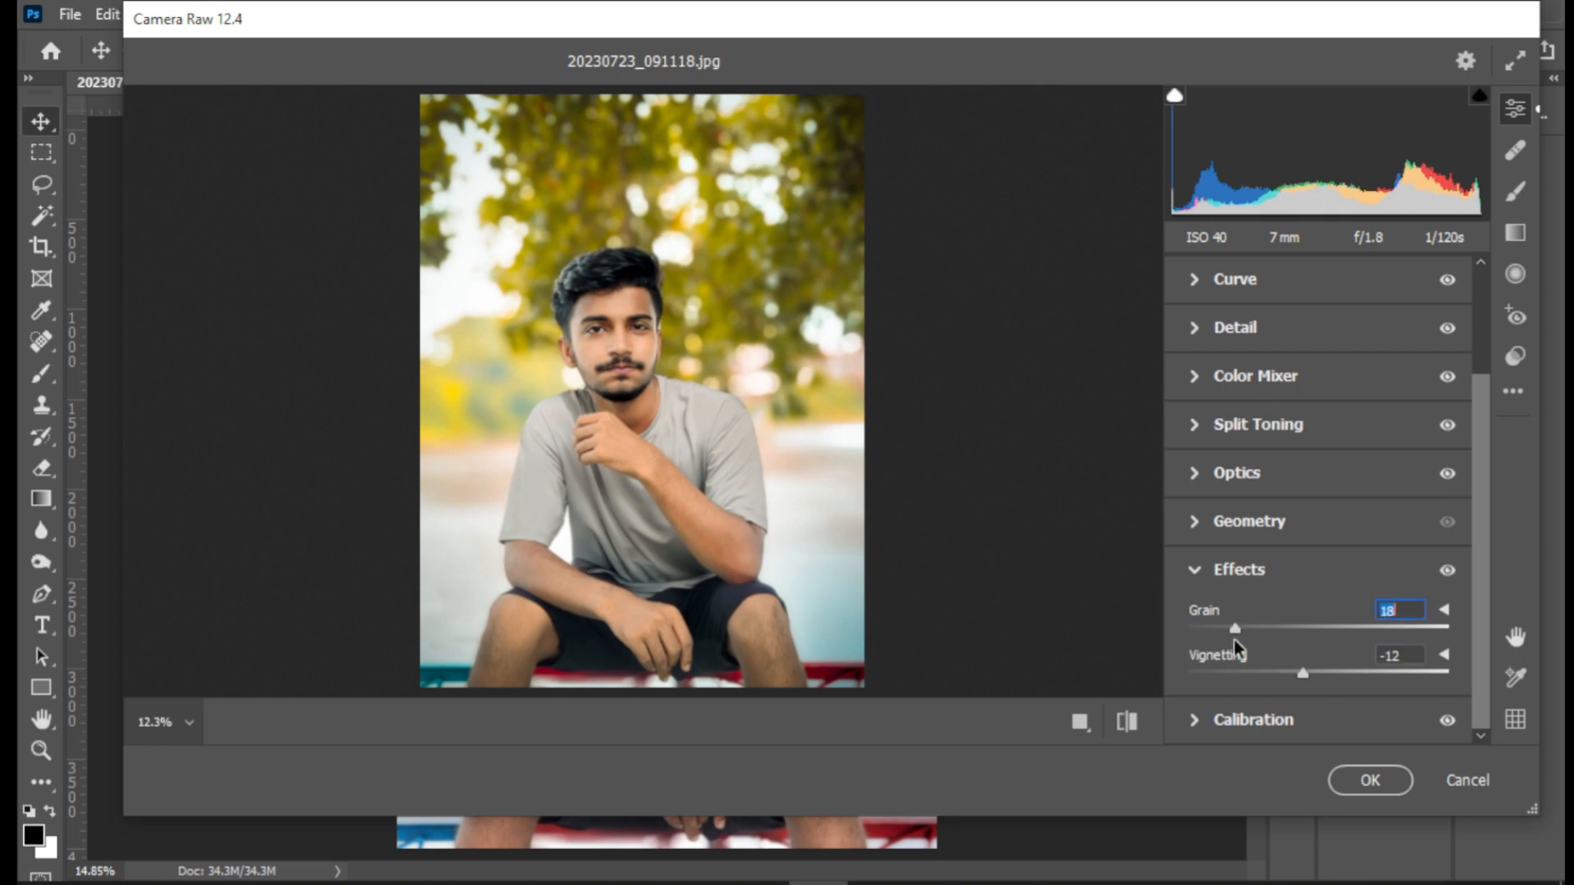
{"action": "left_click", "coordinate": [1405, 654]}
{"action": "key", "text": "Up"}
{"action": "key", "text": "Up"}
{"action": "key", "text": "Up"}
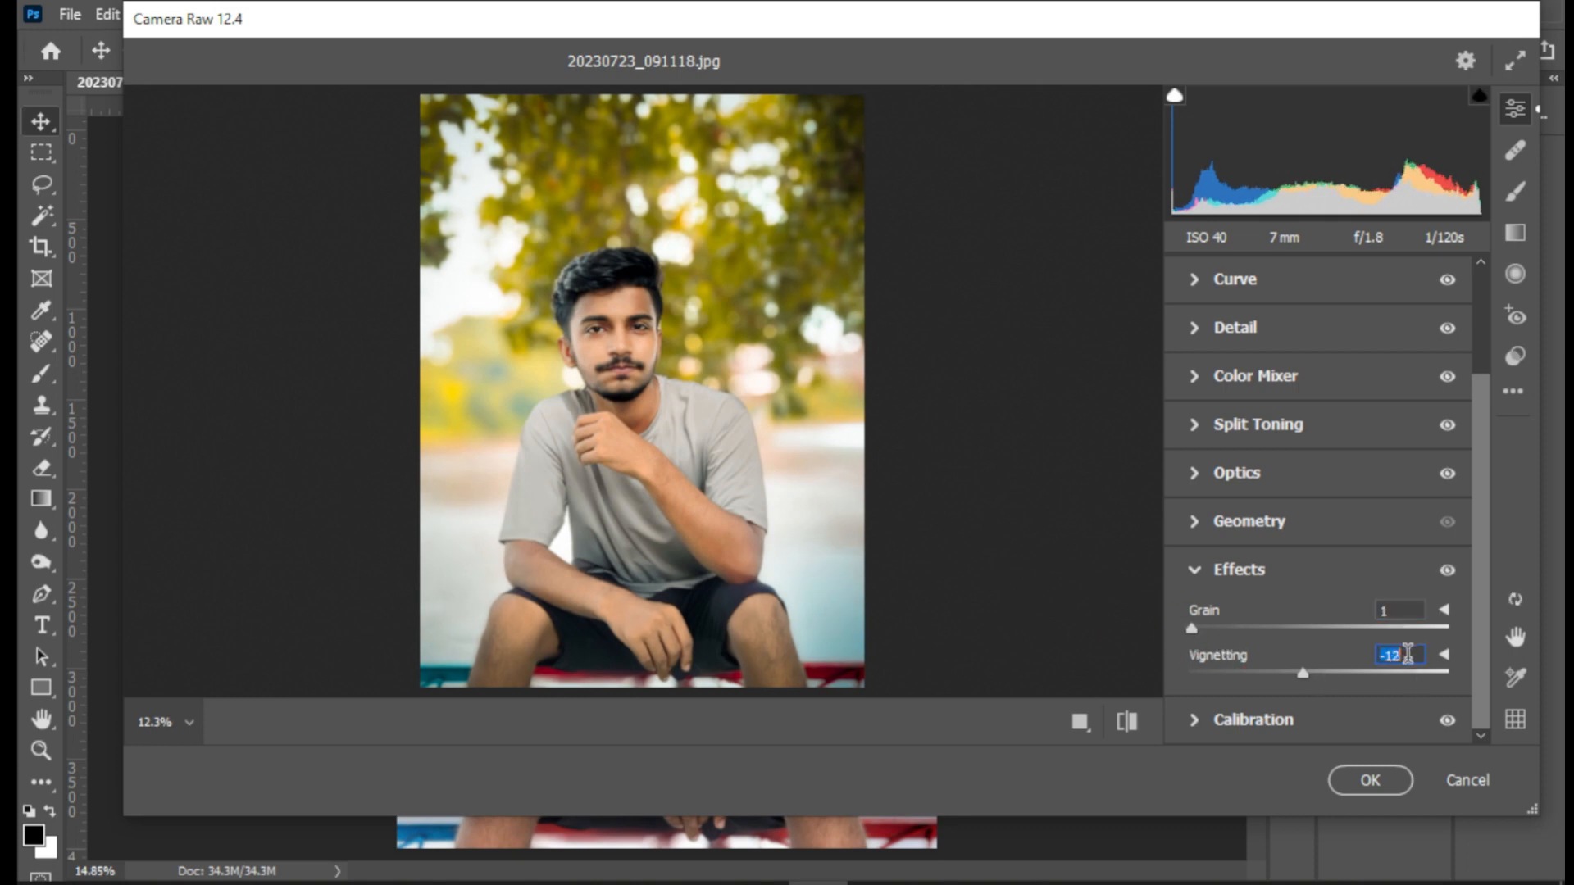
{"action": "left_click", "coordinate": [1190, 574]}
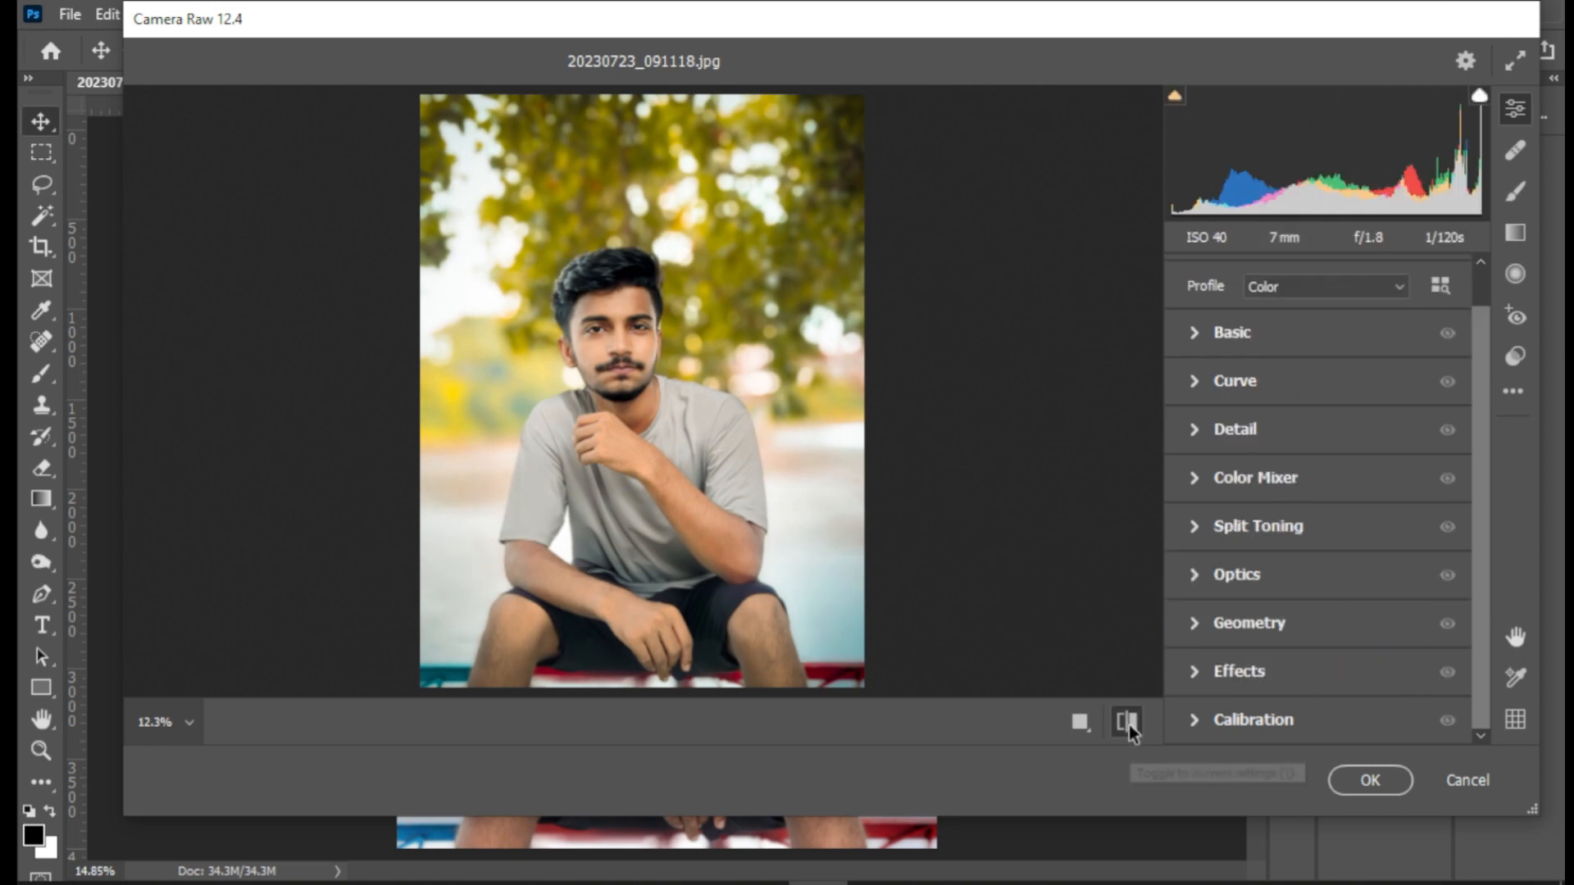
- Set up the Graduated Filter with saturation +3 and noise reduction +8, and tune its detail sliders
{"action": "left_click", "coordinate": [1523, 242]}
{"action": "scroll", "coordinate": [1320, 524], "scroll_direction": "down", "scroll_amount": 10}
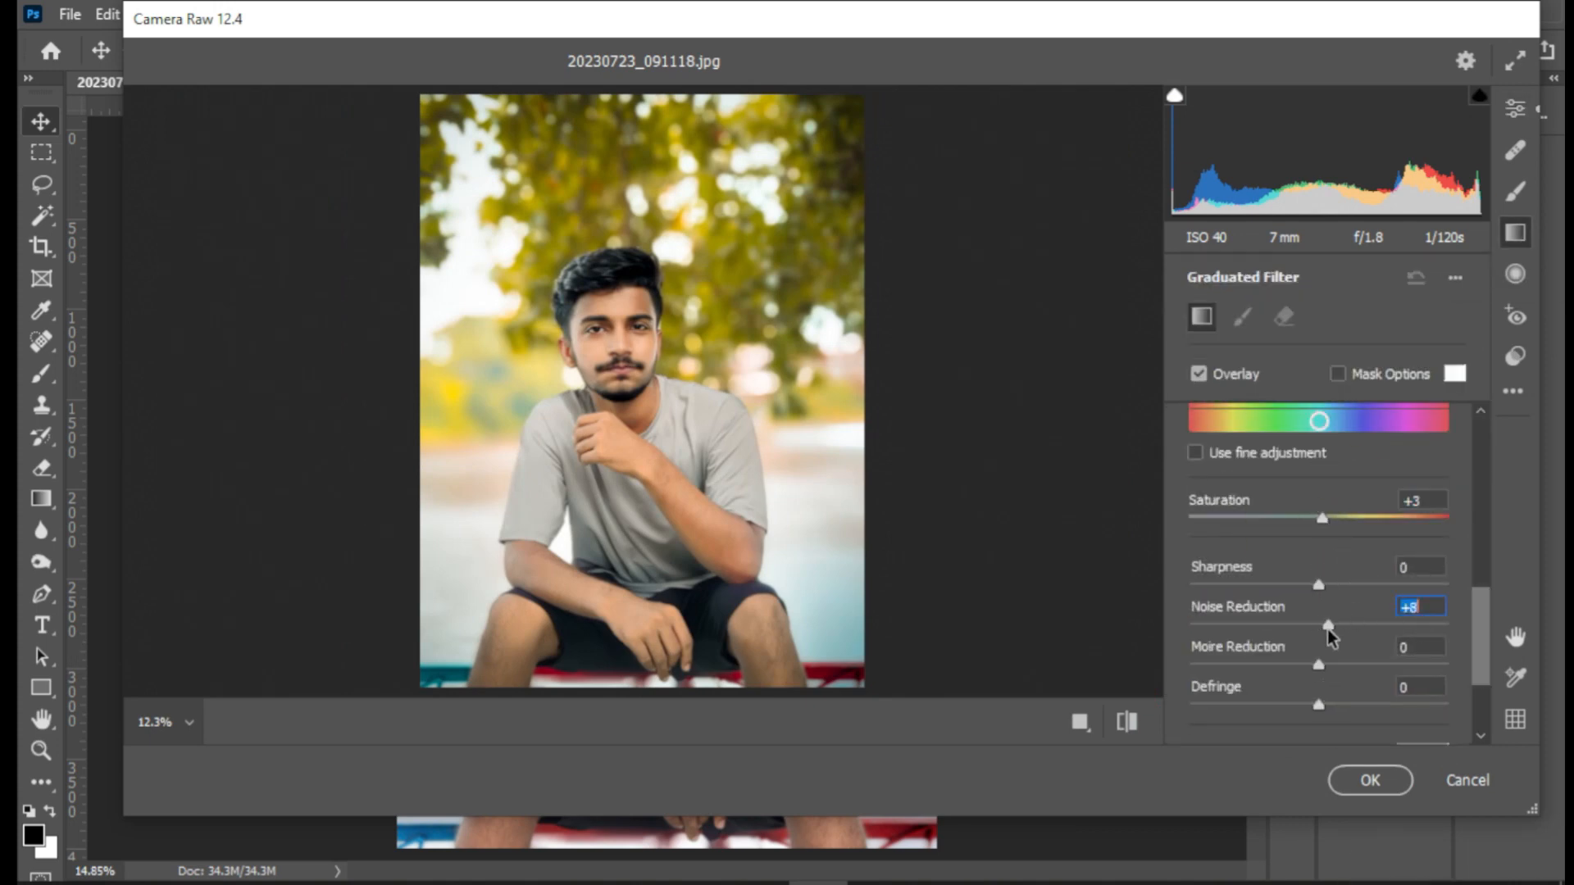
{"action": "left_click_drag", "start_coordinate": [1313, 586], "coordinate": [1330, 519]}
{"action": "scroll", "coordinate": [1318, 574], "scroll_direction": "down", "scroll_amount": 3}
{"action": "scroll", "coordinate": [1334, 502], "scroll_direction": "up", "scroll_amount": 3}
{"action": "left_click_drag", "start_coordinate": [1317, 461], "coordinate": [1241, 462]}
{"action": "left_click_drag", "start_coordinate": [1322, 559], "coordinate": [1329, 559]}
{"action": "left_click_drag", "start_coordinate": [1482, 591], "coordinate": [1496, 459]}
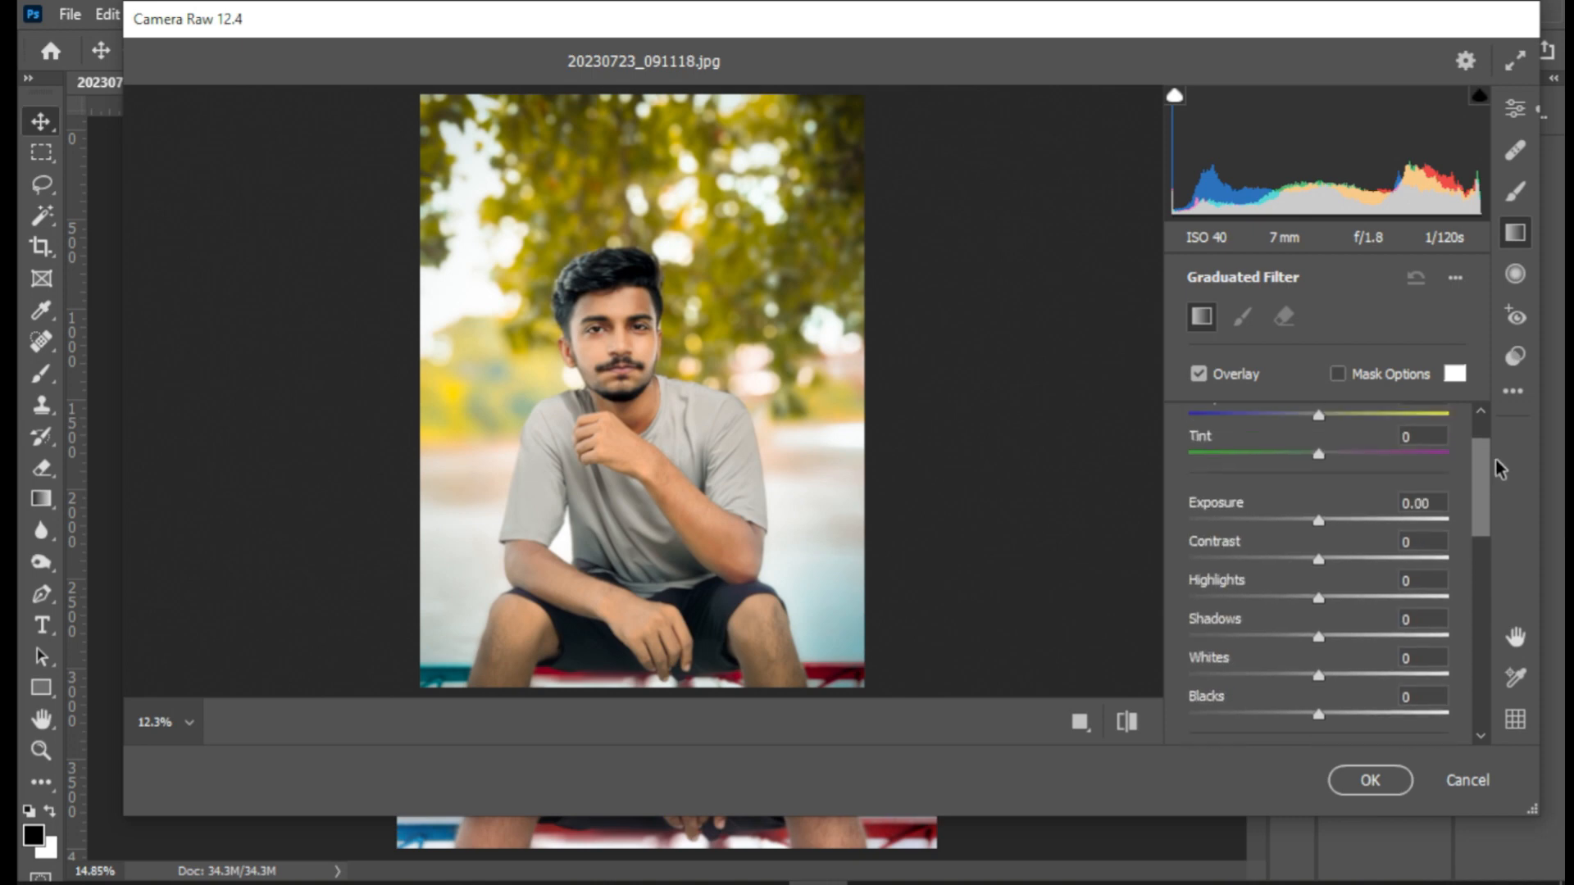
- Lower the Graduated Filter's exposure and shadows slightly, raise its highlights, and return to the main edit settings
{"action": "left_click_drag", "start_coordinate": [1319, 523], "coordinate": [1315, 521]}
{"action": "left_click_drag", "start_coordinate": [1318, 597], "coordinate": [1335, 599]}
{"action": "left_click_drag", "start_coordinate": [1318, 637], "coordinate": [1302, 637]}
{"action": "left_click", "coordinate": [1514, 274]}
{"action": "left_click", "coordinate": [1514, 108]}
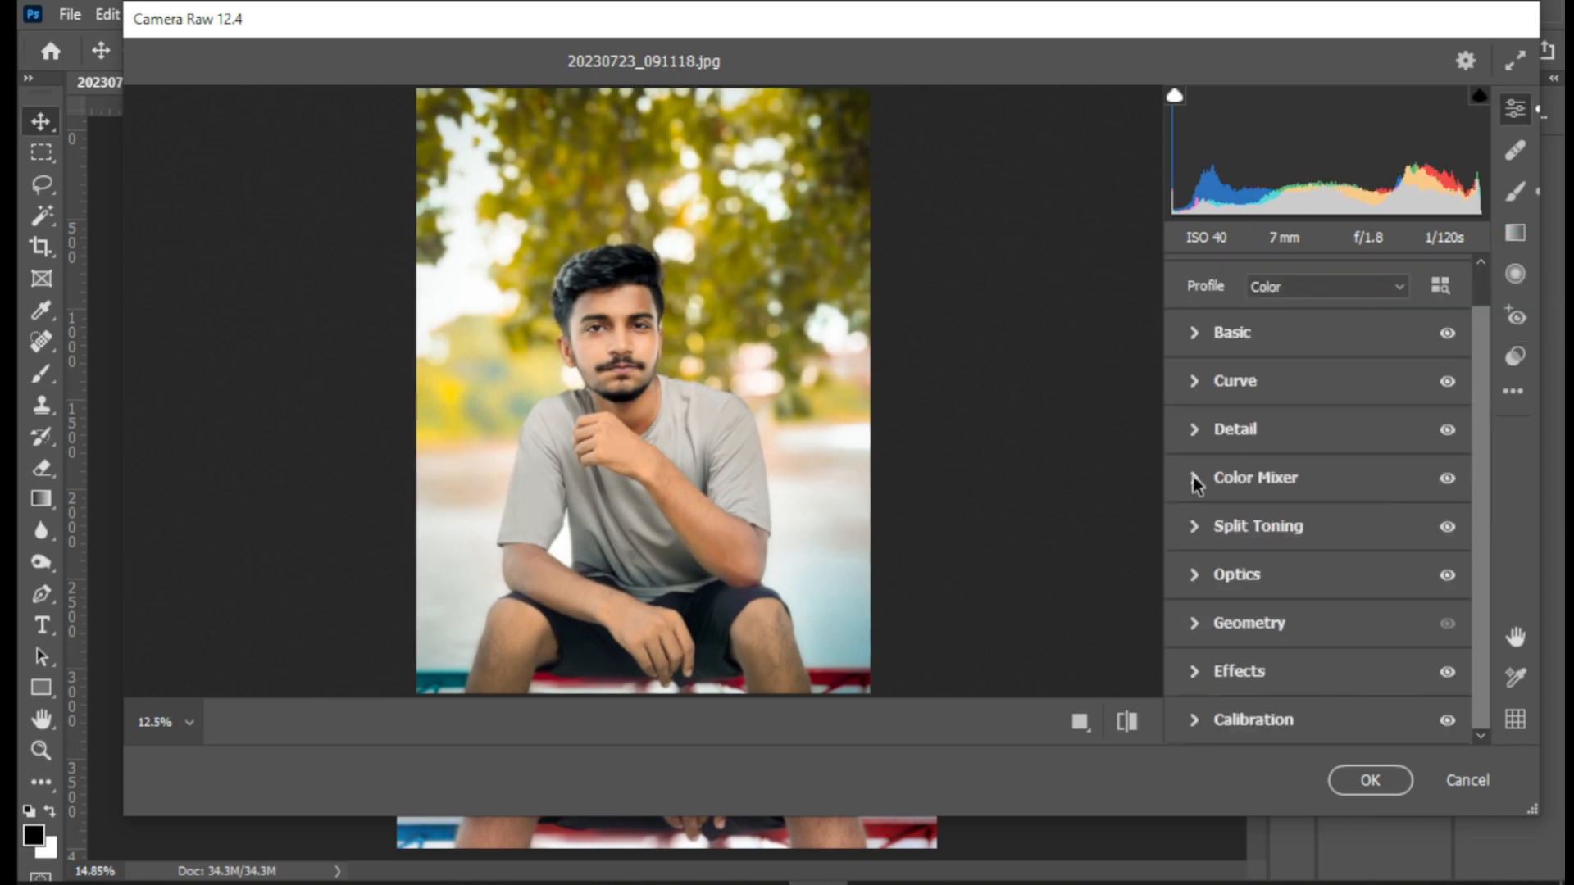
- Fine-tune the Color Mixer saturation by setting Oranges to -4 and Magentas to +46
{"action": "left_click", "coordinate": [1197, 480]}
{"action": "left_click", "coordinate": [1354, 381]}
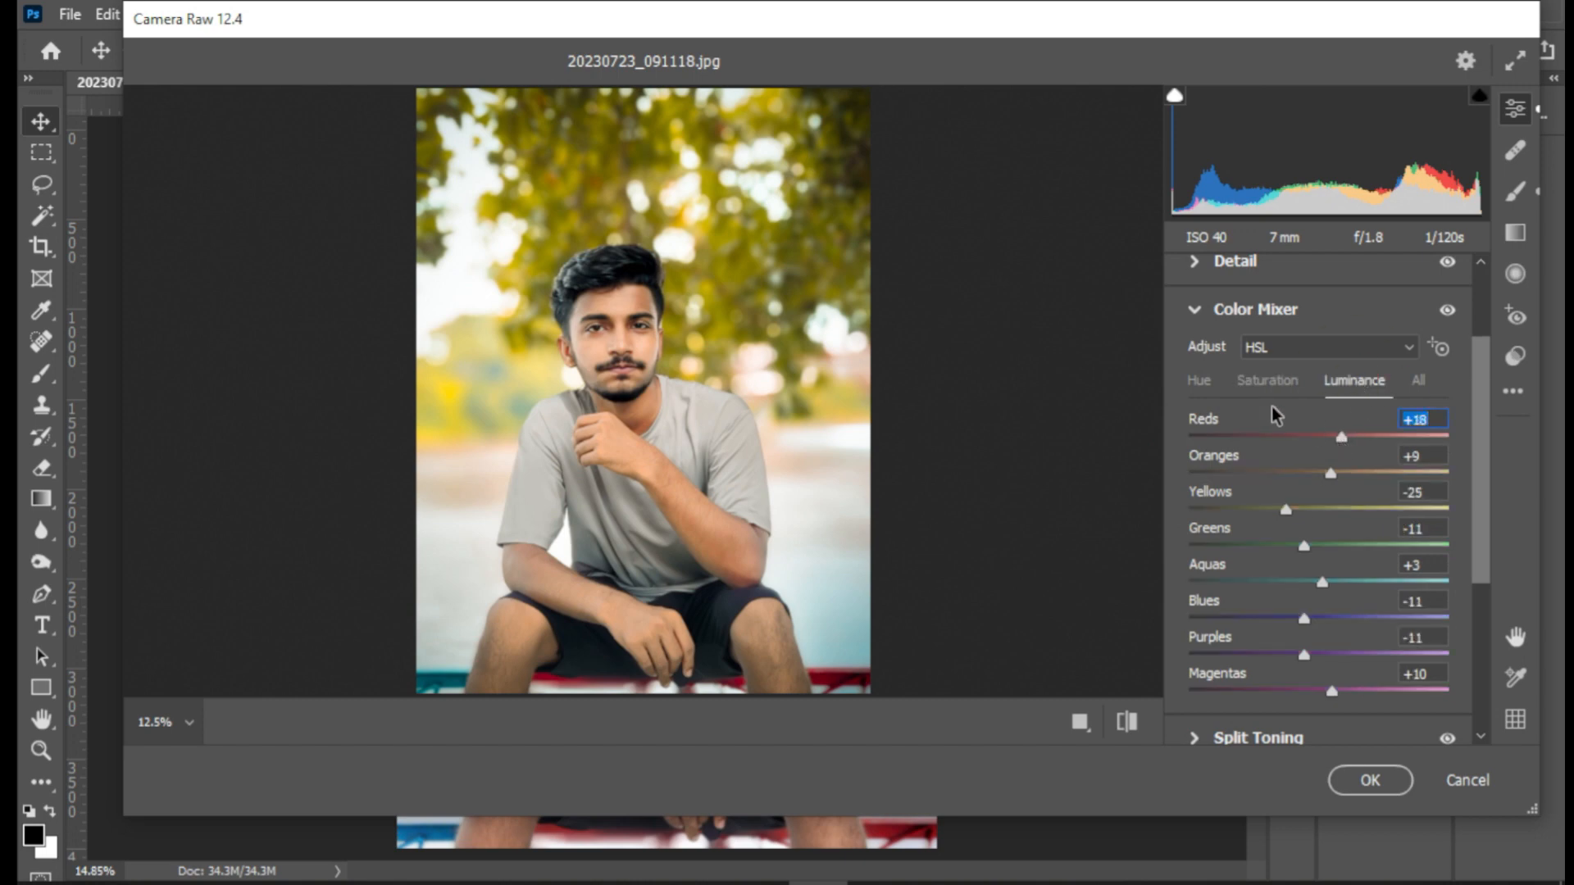
{"action": "left_click", "coordinate": [1198, 381]}
{"action": "left_click", "coordinate": [1267, 380]}
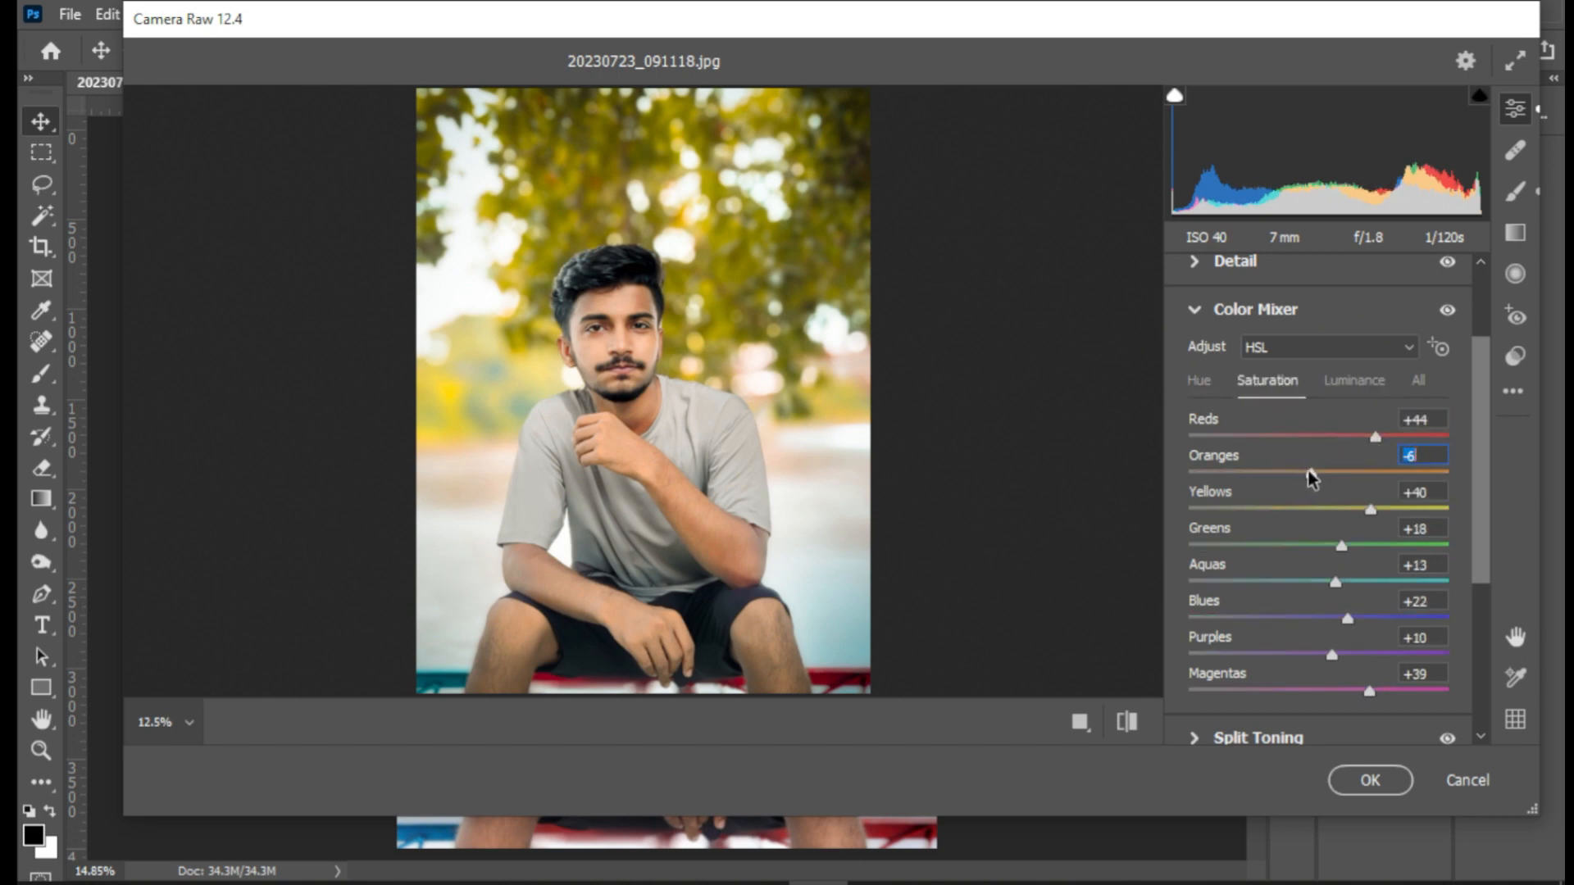
{"action": "key", "text": "Up"}
{"action": "key", "text": "Up"}
{"action": "left_click", "coordinate": [1378, 690]}
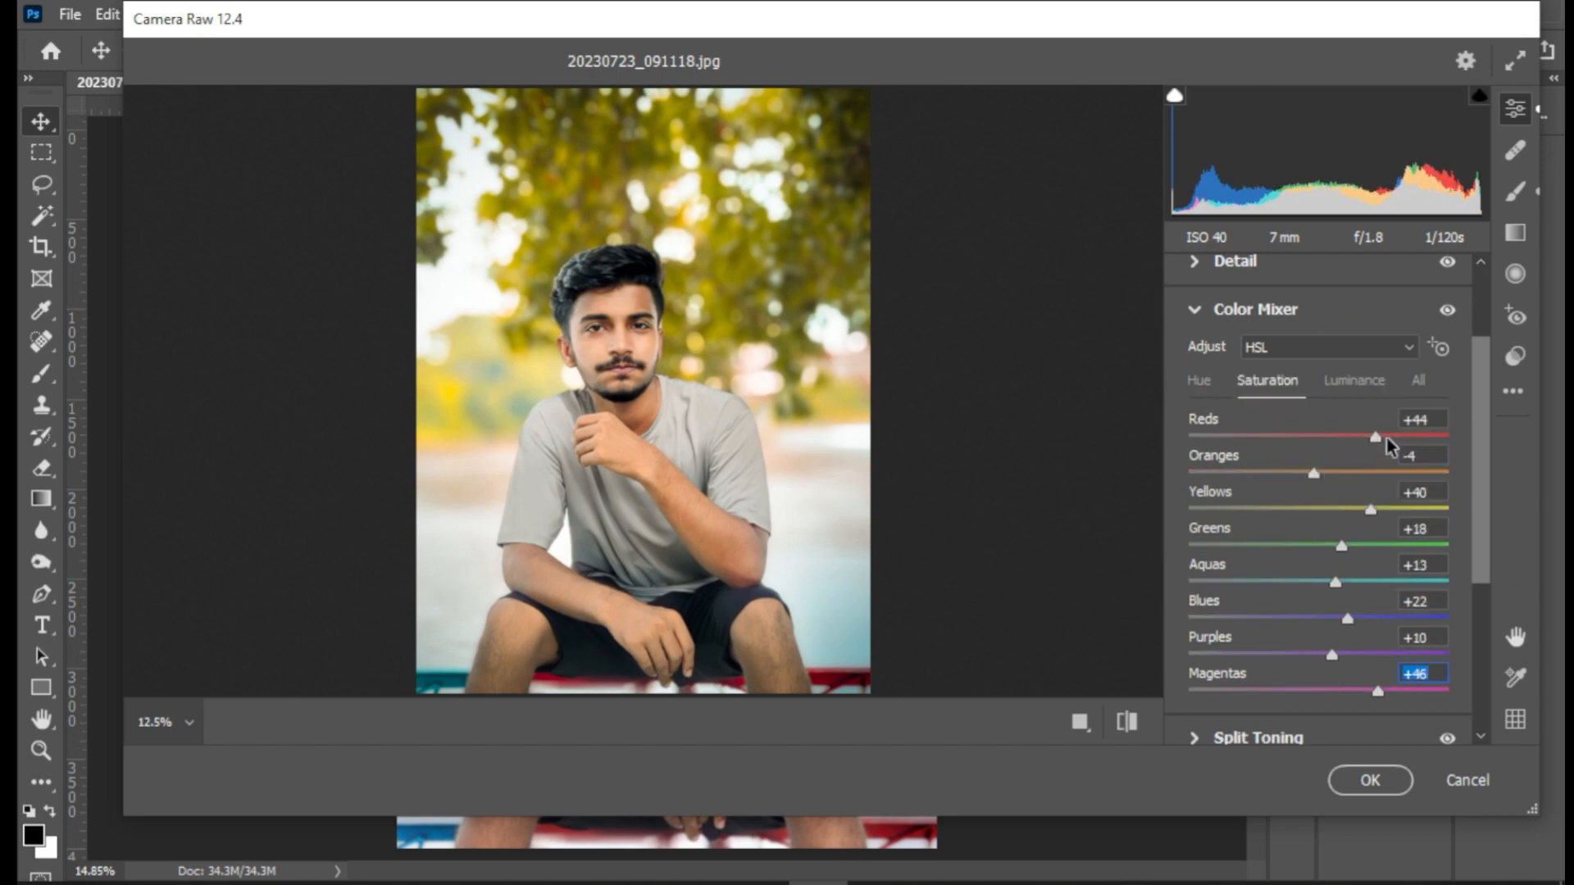
{"action": "scroll", "coordinate": [1391, 667], "scroll_direction": "down", "scroll_amount": 3}
{"action": "scroll", "coordinate": [1391, 667], "scroll_direction": "up", "scroll_amount": 5}
{"action": "left_click", "coordinate": [1195, 520]}
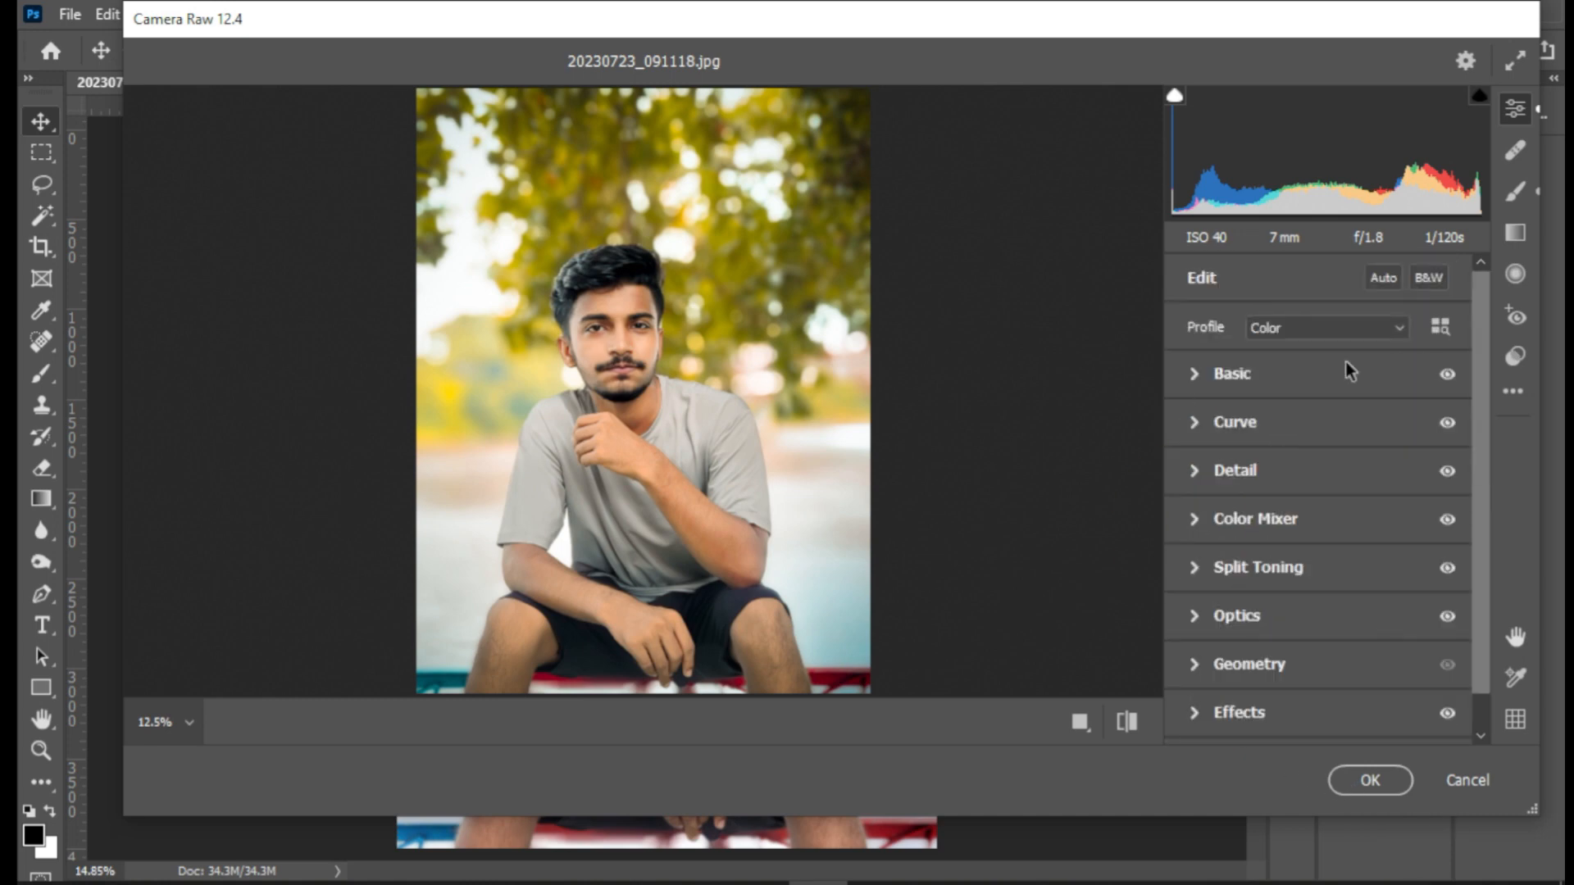
- Apply the Camera Raw Filter to the photo and compare the image before and after it
{"action": "left_click", "coordinate": [1394, 788]}
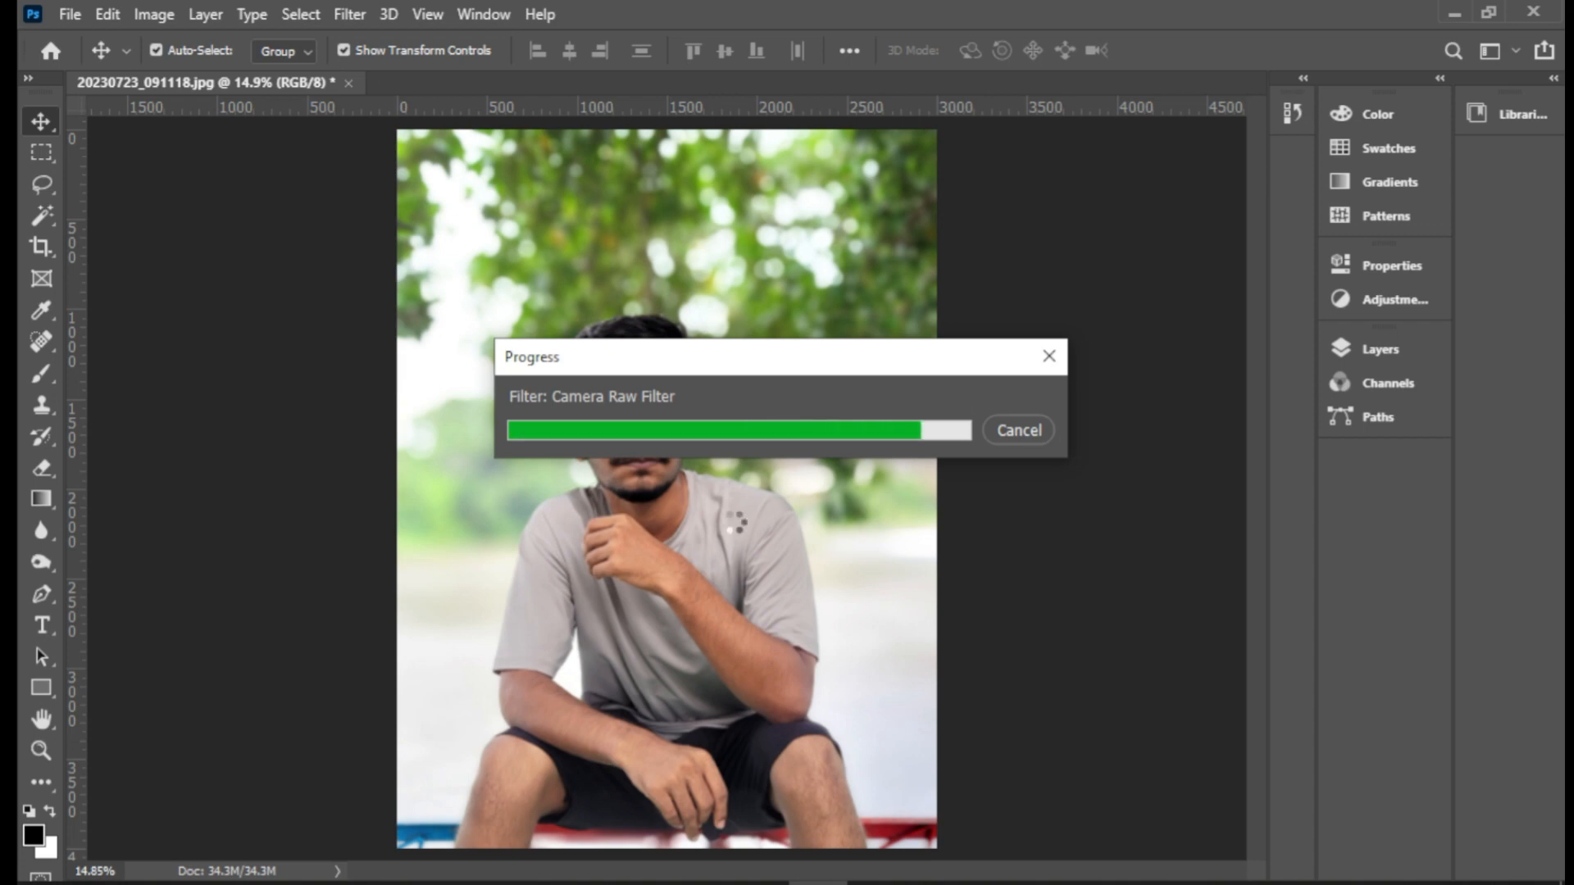
{"action": "key", "text": "ctrl+z"}
{"action": "key", "text": "z"}
{"action": "key", "text": "ctrl+shift+z"}
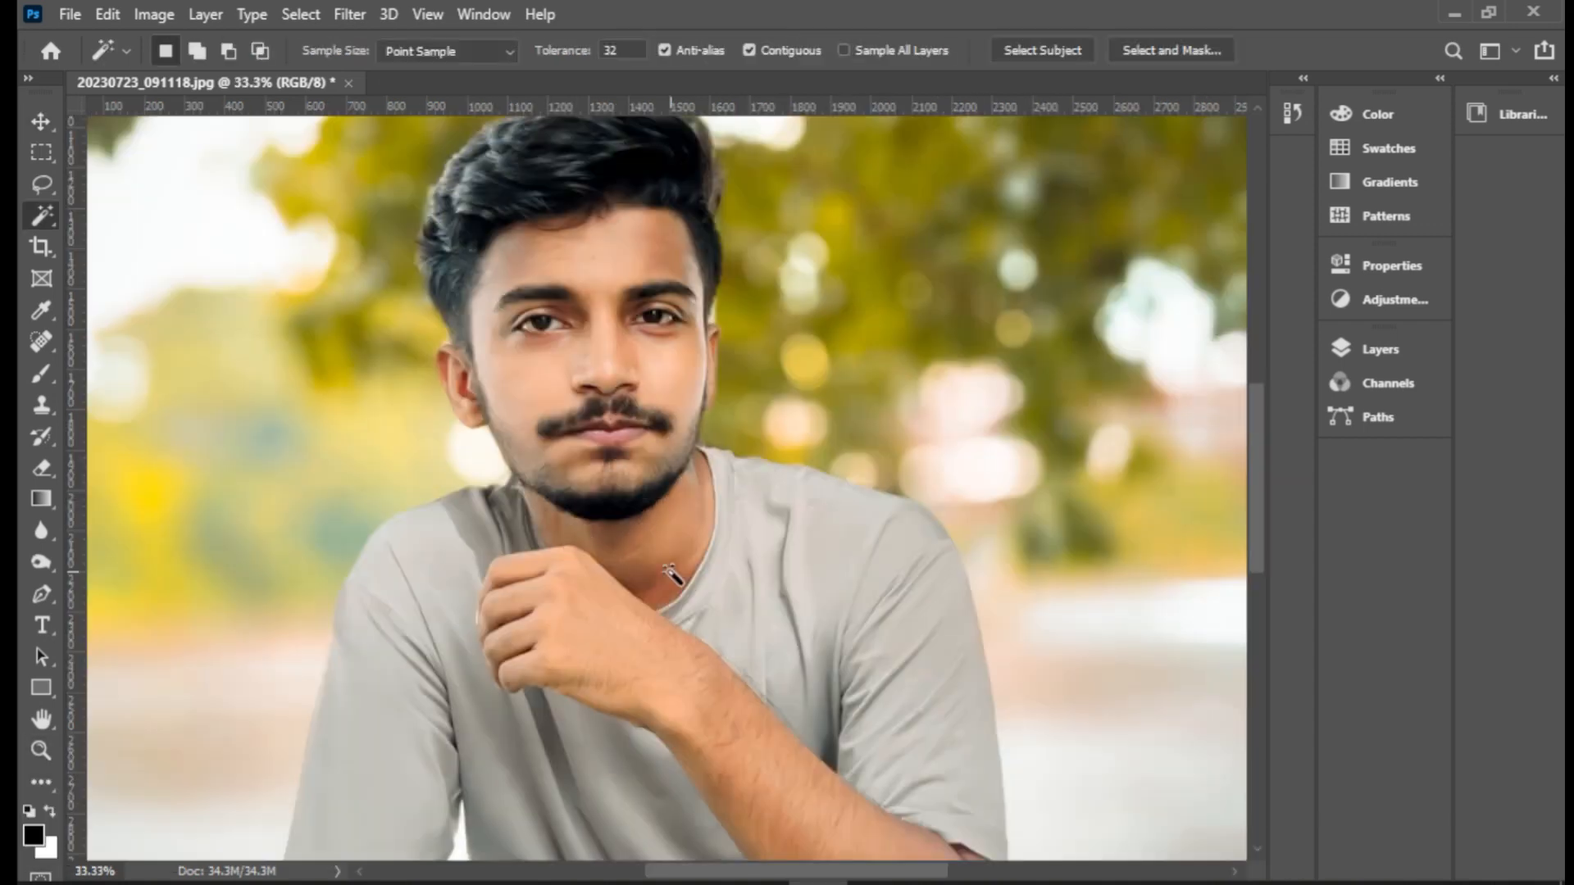
- Select the shadowed neck skin with the Magic Wand, feather the selection, brighten it slightly with Curves, and deselect it
{"action": "left_click", "coordinate": [674, 576]}
{"action": "key", "text": "shift+F6"}
{"action": "key", "text": "Return"}
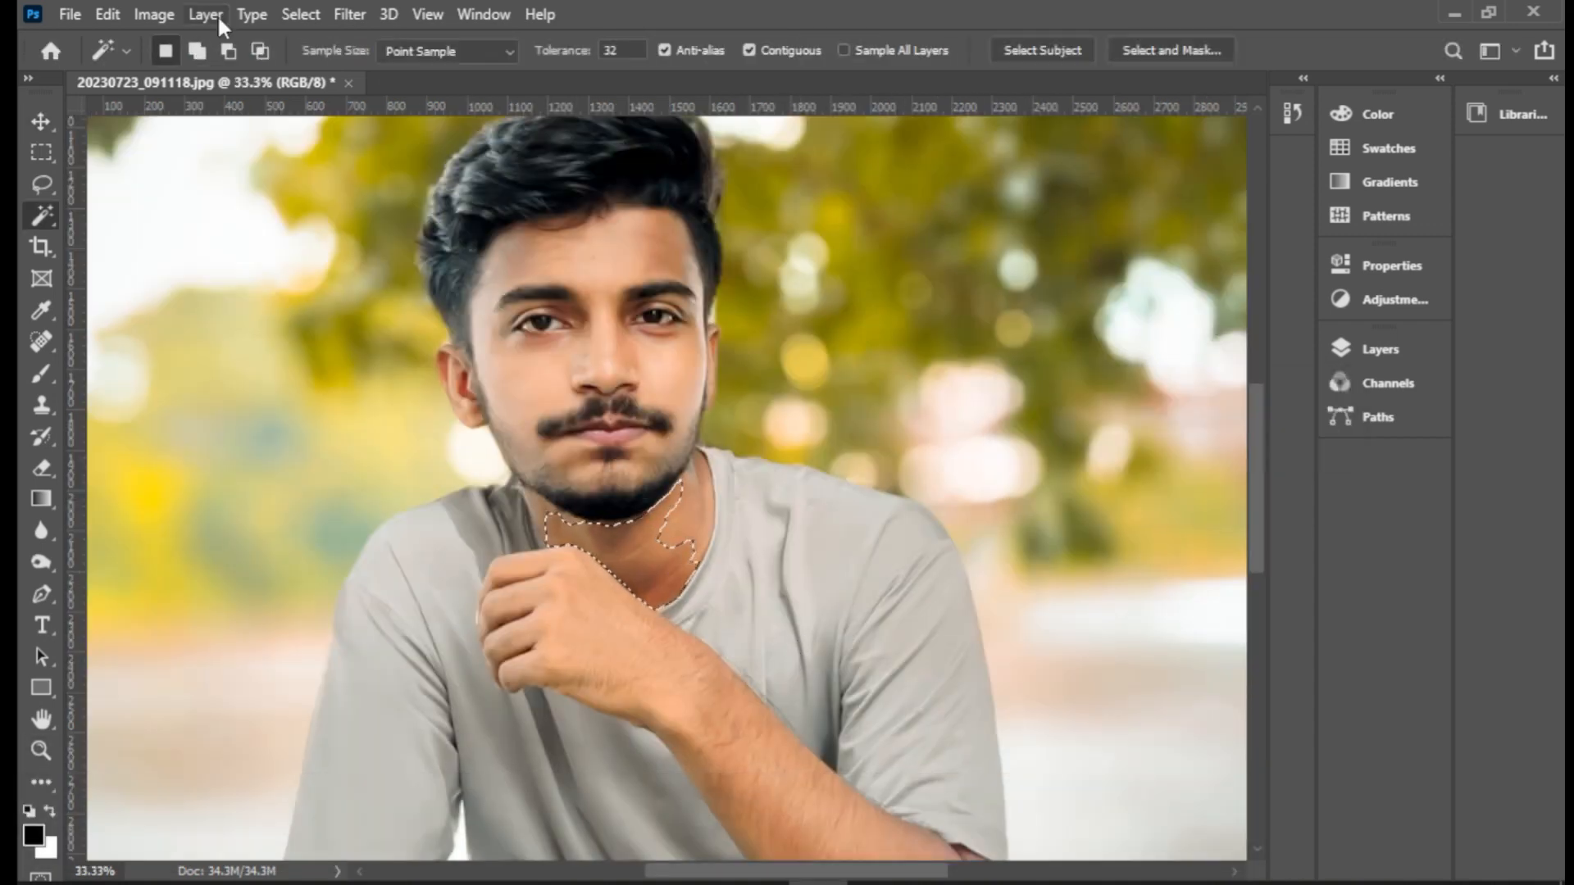
{"action": "key", "text": "ctrl+m"}
{"action": "left_click_drag", "start_coordinate": [1002, 453], "coordinate": [1008, 445]}
{"action": "key", "text": "Return"}
{"action": "key", "text": "ctrl+d"}
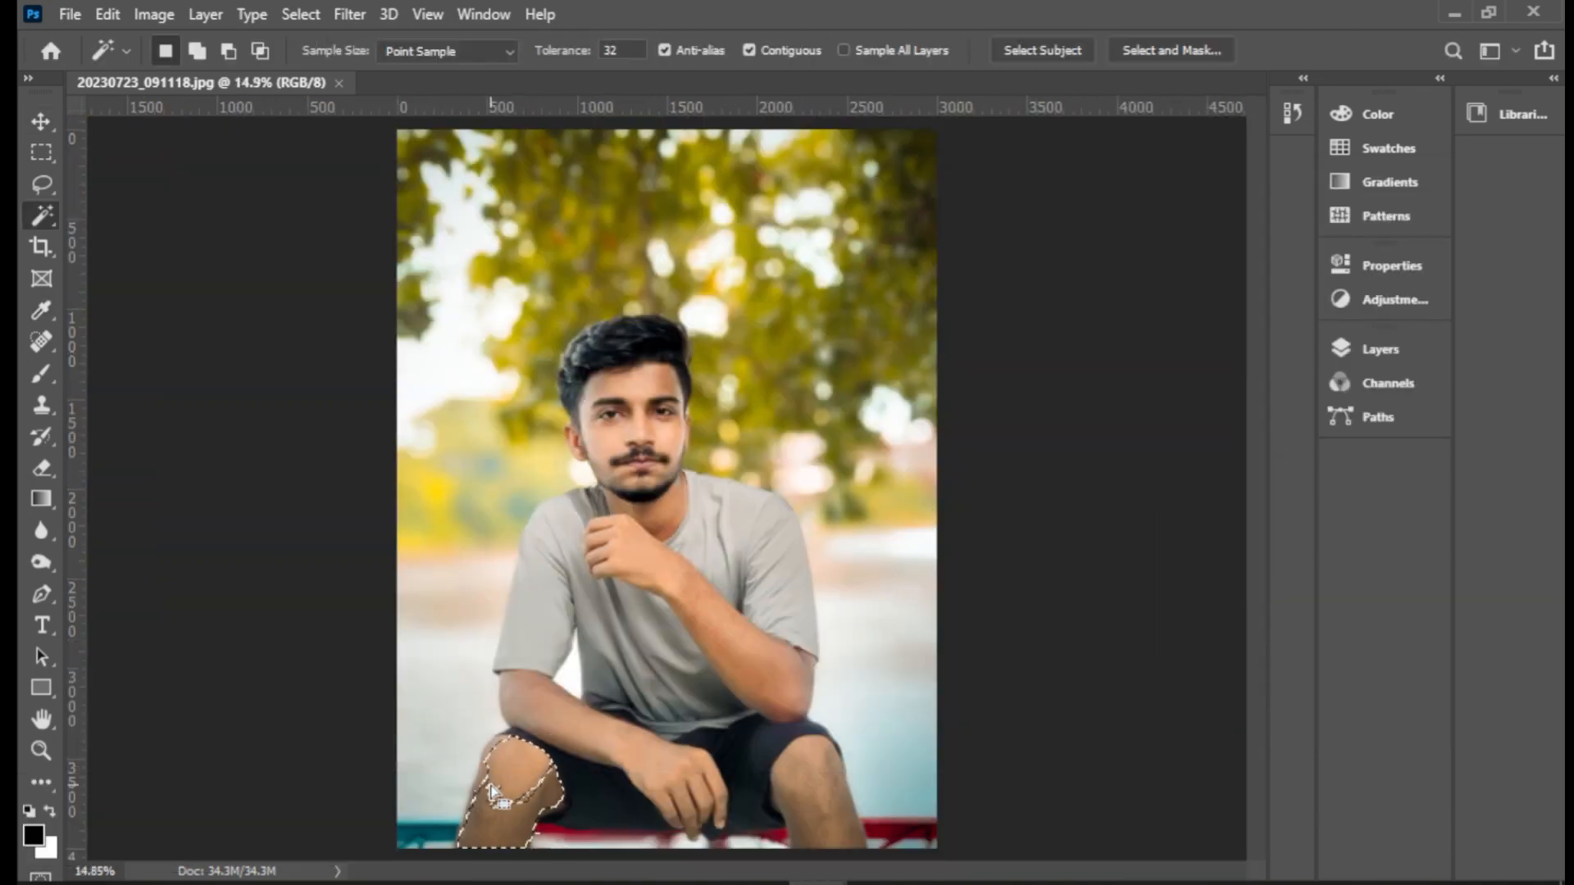
- Select the skin of both legs with a 5-pixel feather and brighten it slightly using Curves and the Levels white input
{"action": "left_click", "coordinate": [815, 787], "text": "shift"}
{"action": "key", "text": "shift+F6"}
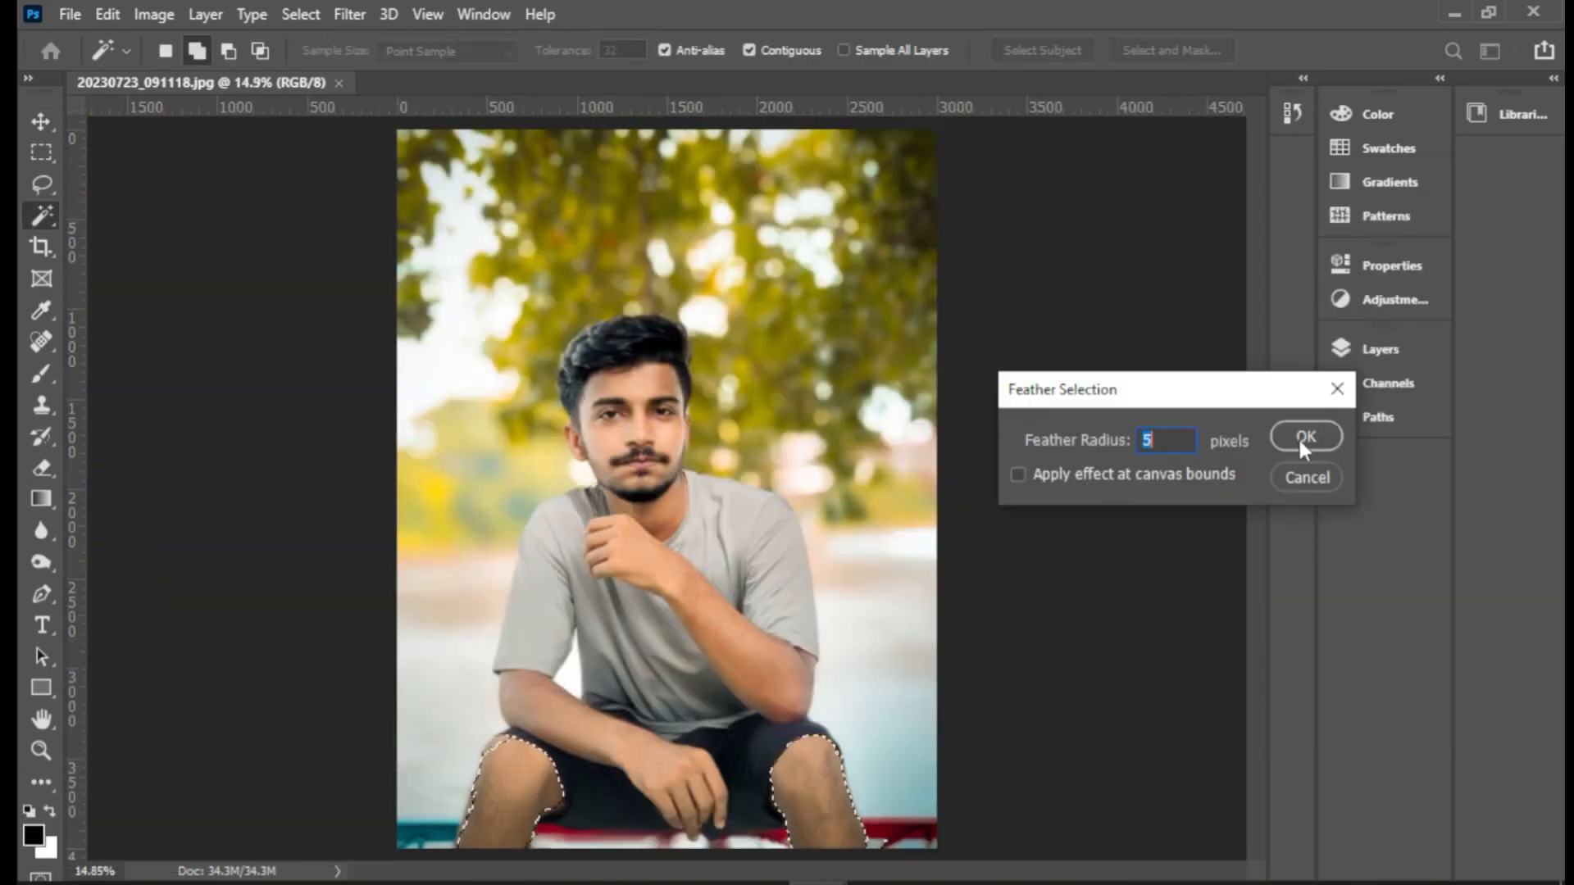
{"action": "left_click", "coordinate": [1297, 436]}
{"action": "key", "text": "ctrl+m"}
{"action": "left_click_drag", "start_coordinate": [1022, 443], "coordinate": [1017, 437]}
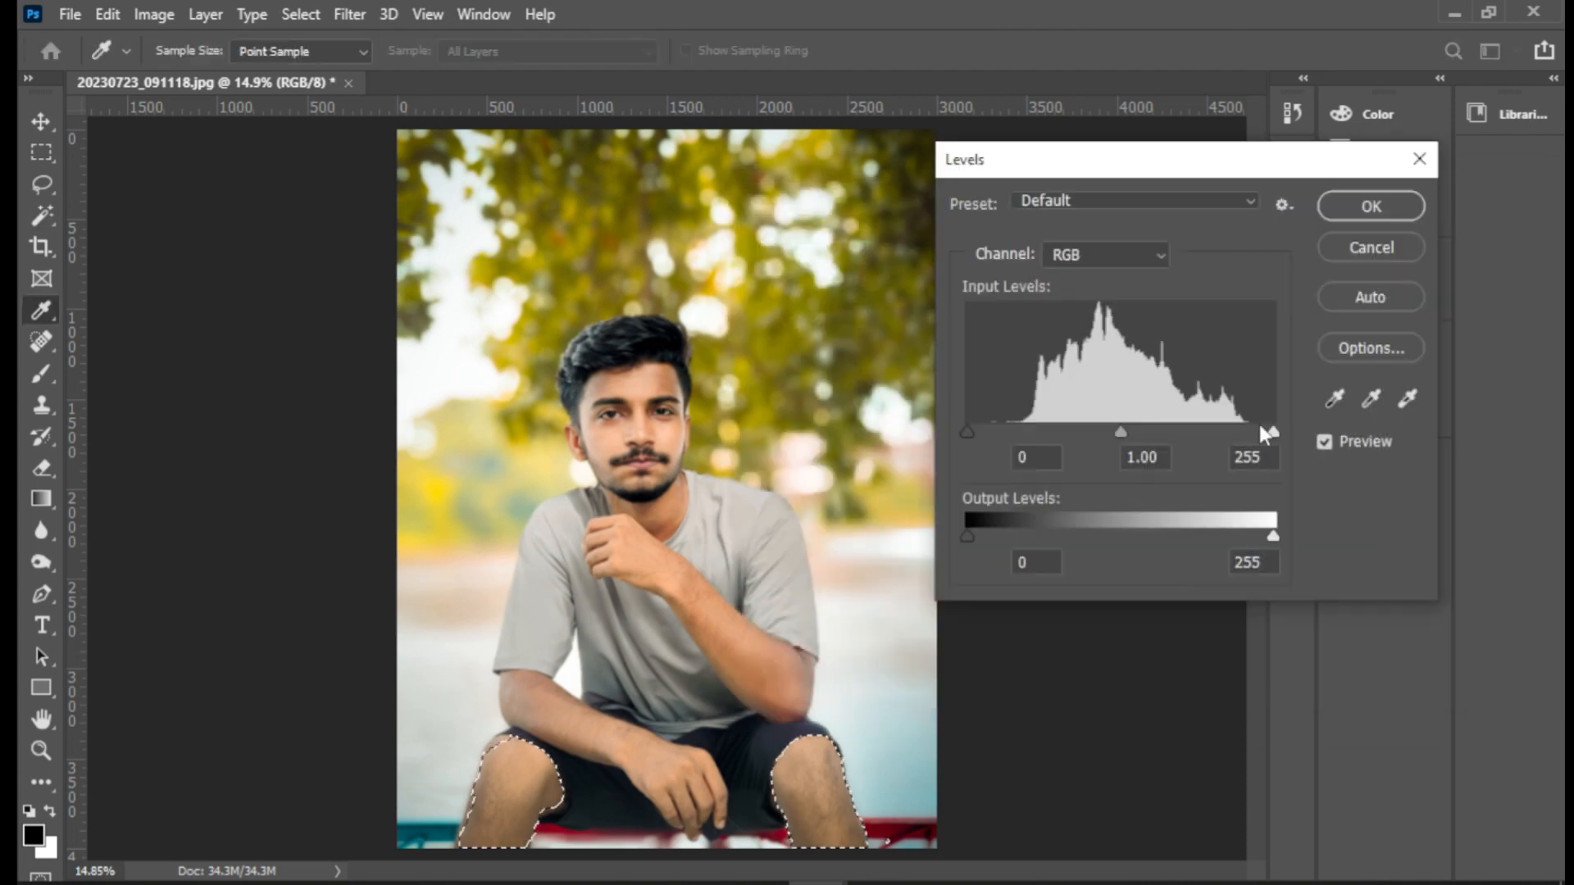
{"action": "left_click_drag", "start_coordinate": [1260, 426], "coordinate": [1254, 427]}
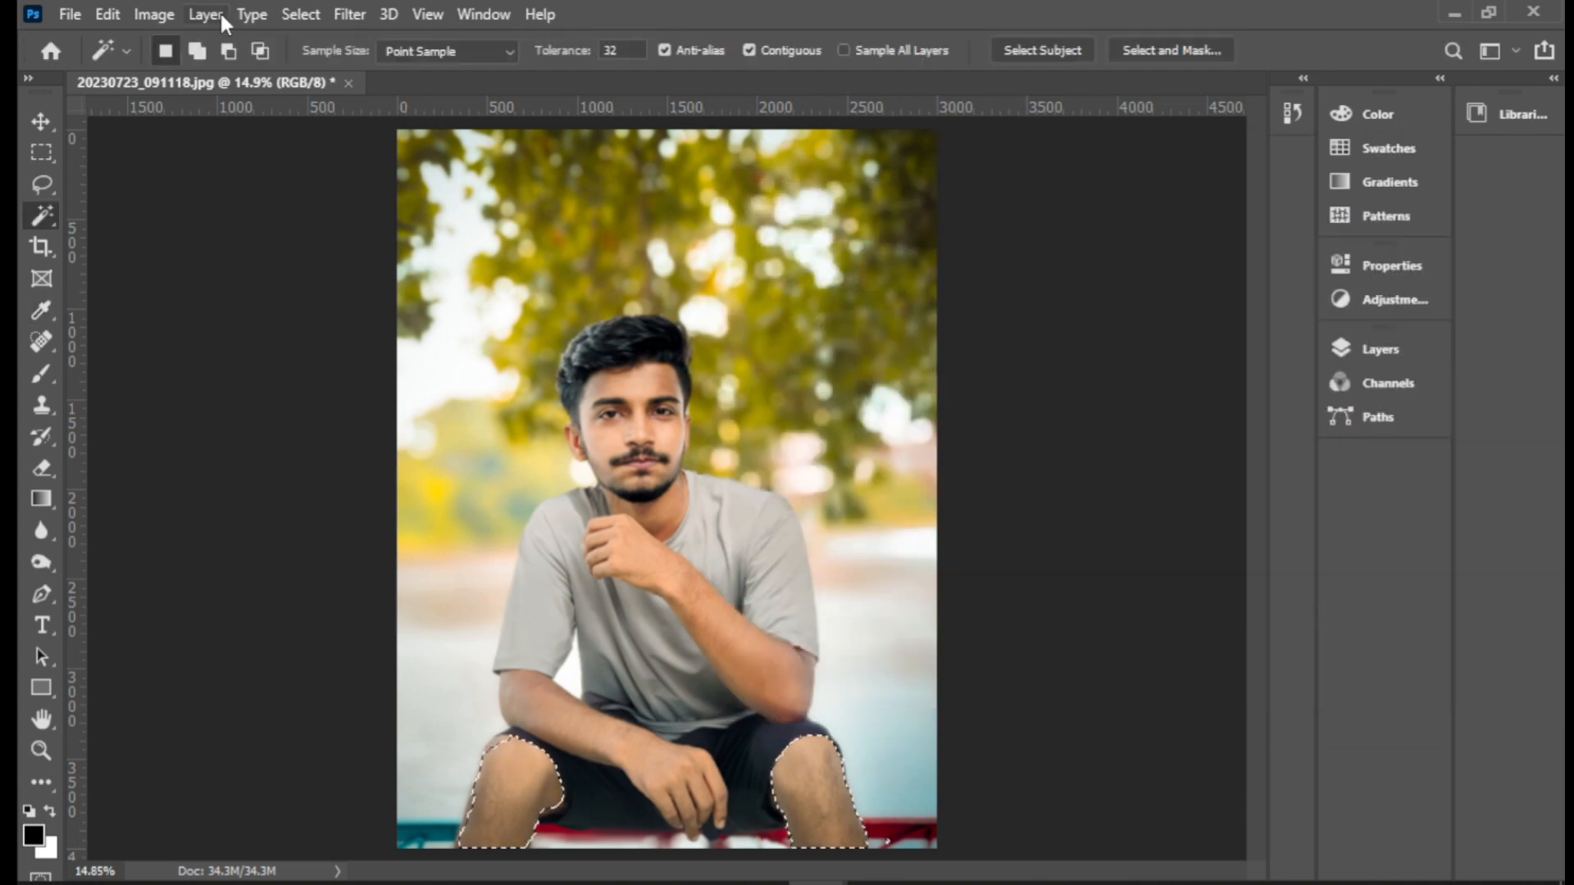
- Raise the vibrance and saturation of the selected leg skin slightly
{"action": "left_click", "coordinate": [155, 14]}
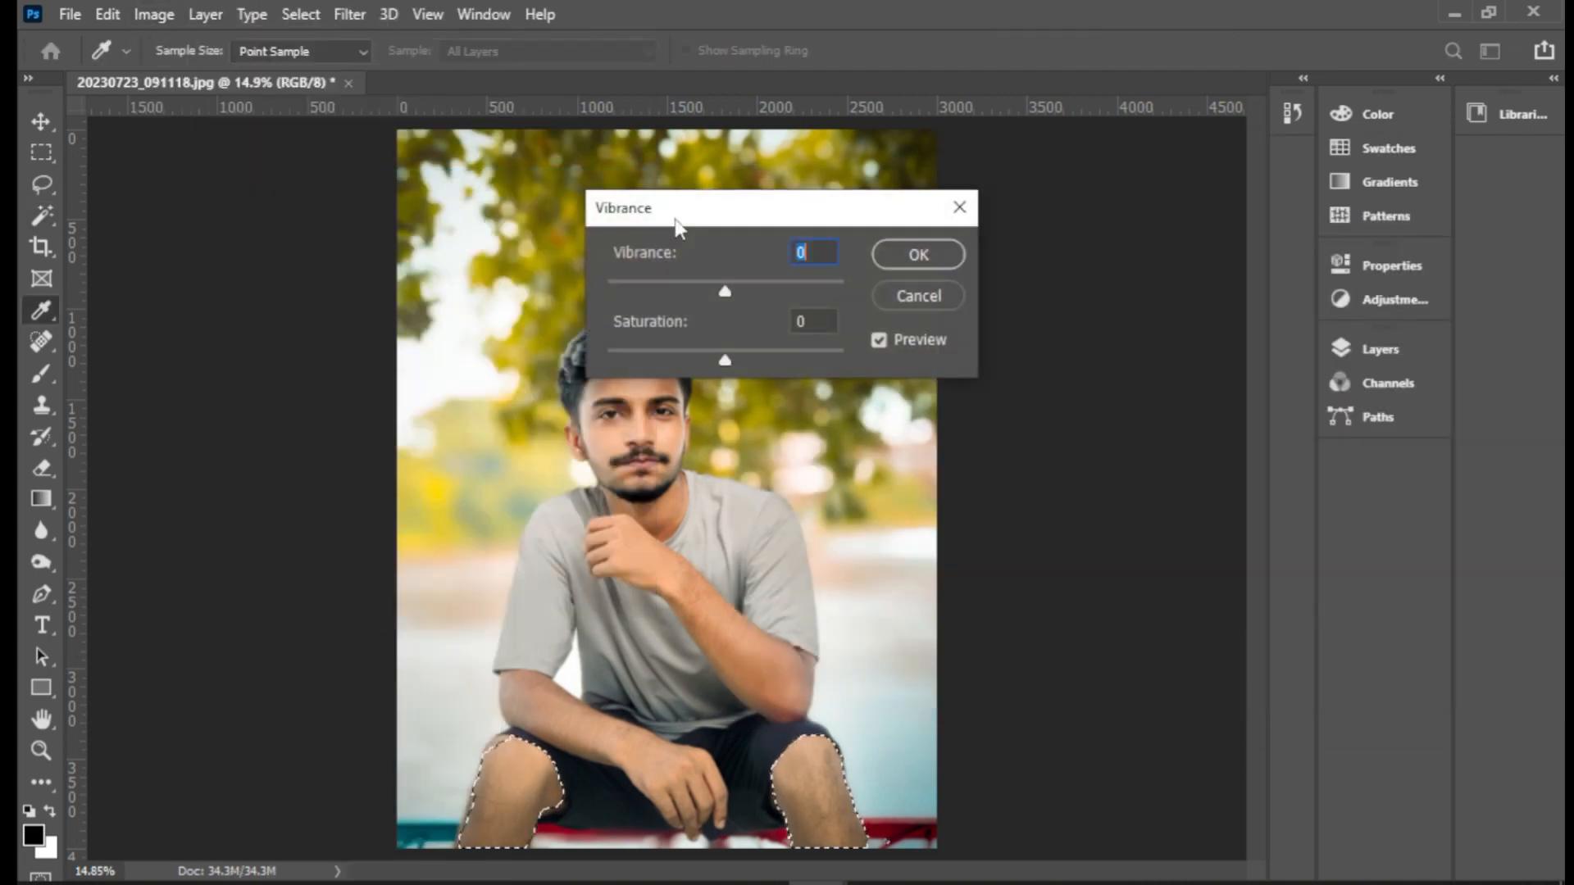
{"action": "left_click_drag", "start_coordinate": [677, 225], "coordinate": [1016, 239]}
{"action": "left_click_drag", "start_coordinate": [1069, 310], "coordinate": [1073, 310]}
{"action": "left_click_drag", "start_coordinate": [1064, 372], "coordinate": [1073, 373]}
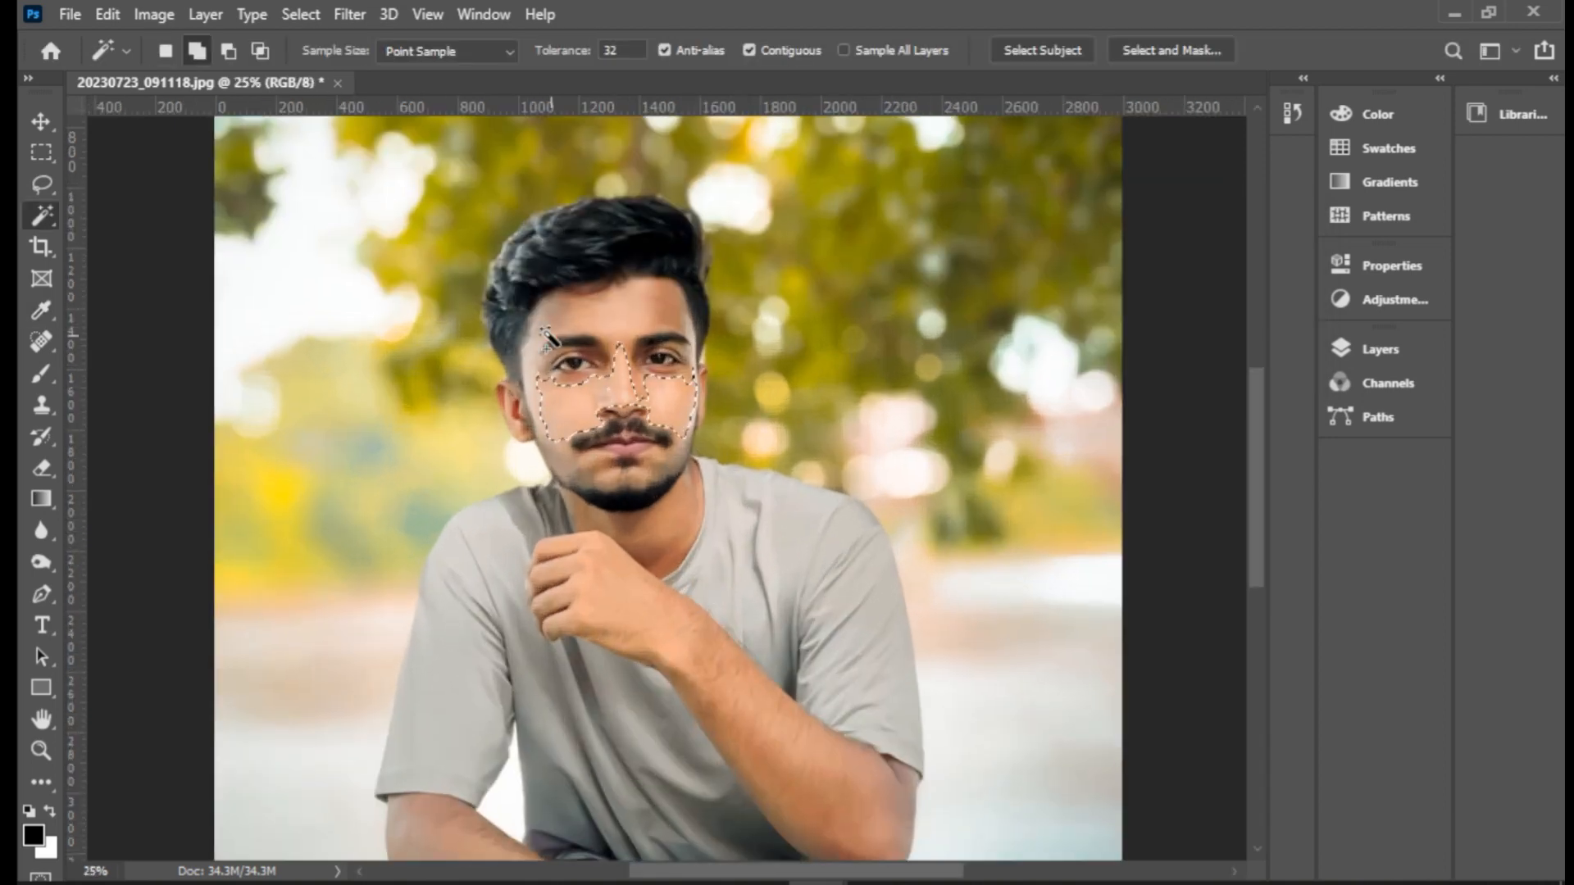
- Feather the face selection, then feather the selected arms and hands, set their Levels black input to 2, and deselect them
{"action": "key", "text": "shift+F6"}
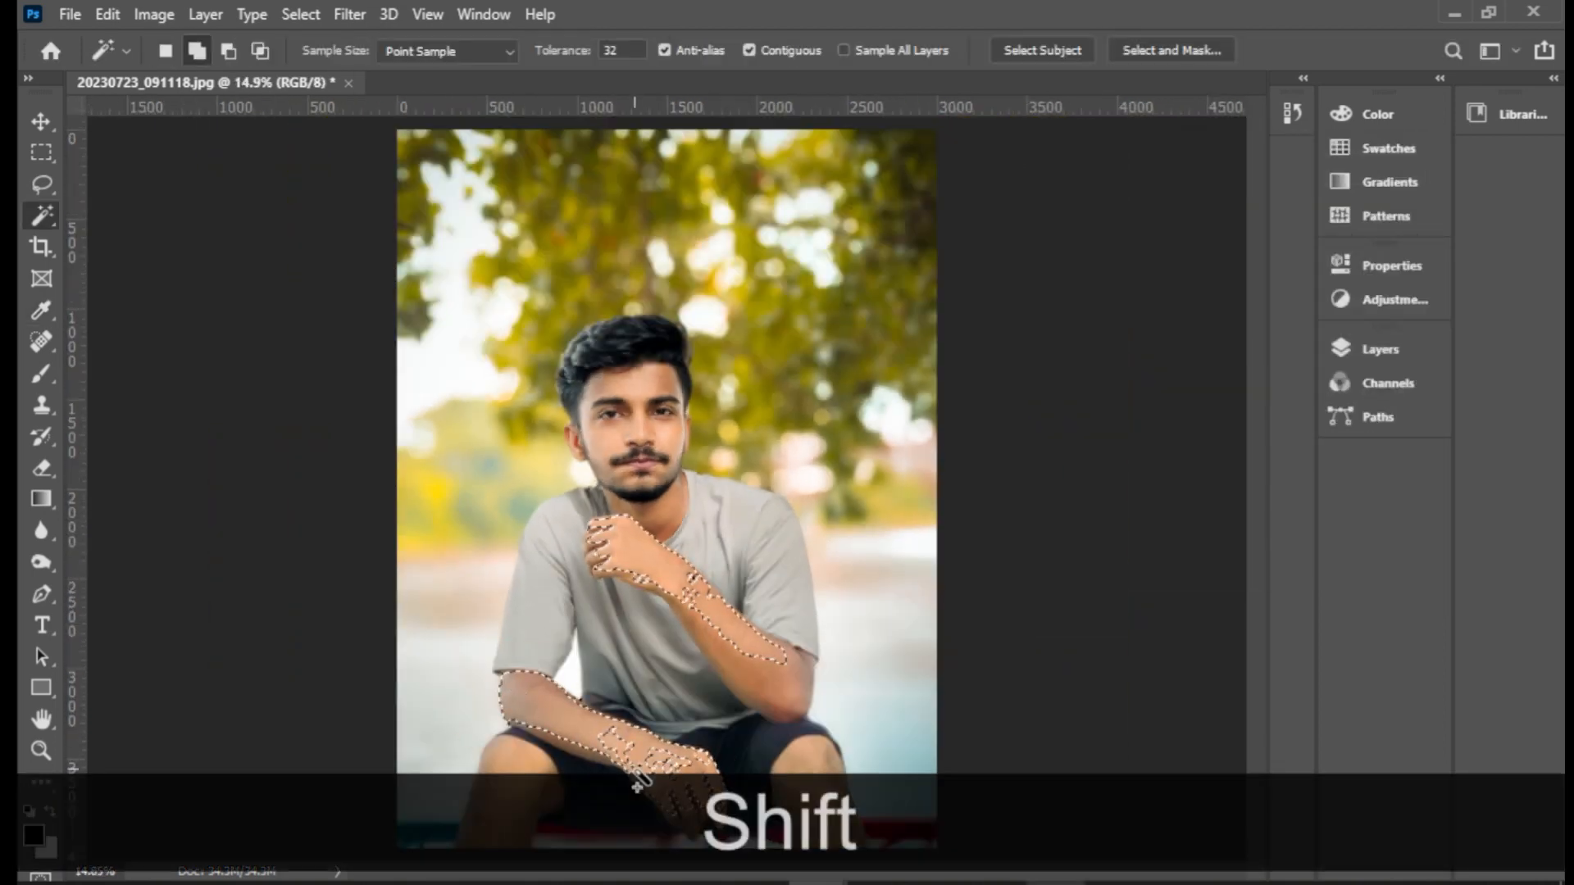
{"action": "key", "text": "shift+F6"}
{"action": "key", "text": "Return"}
{"action": "key", "text": "ctrl+l"}
{"action": "left_click_drag", "start_coordinate": [967, 429], "coordinate": [970, 430]}
{"action": "key", "text": "Return"}
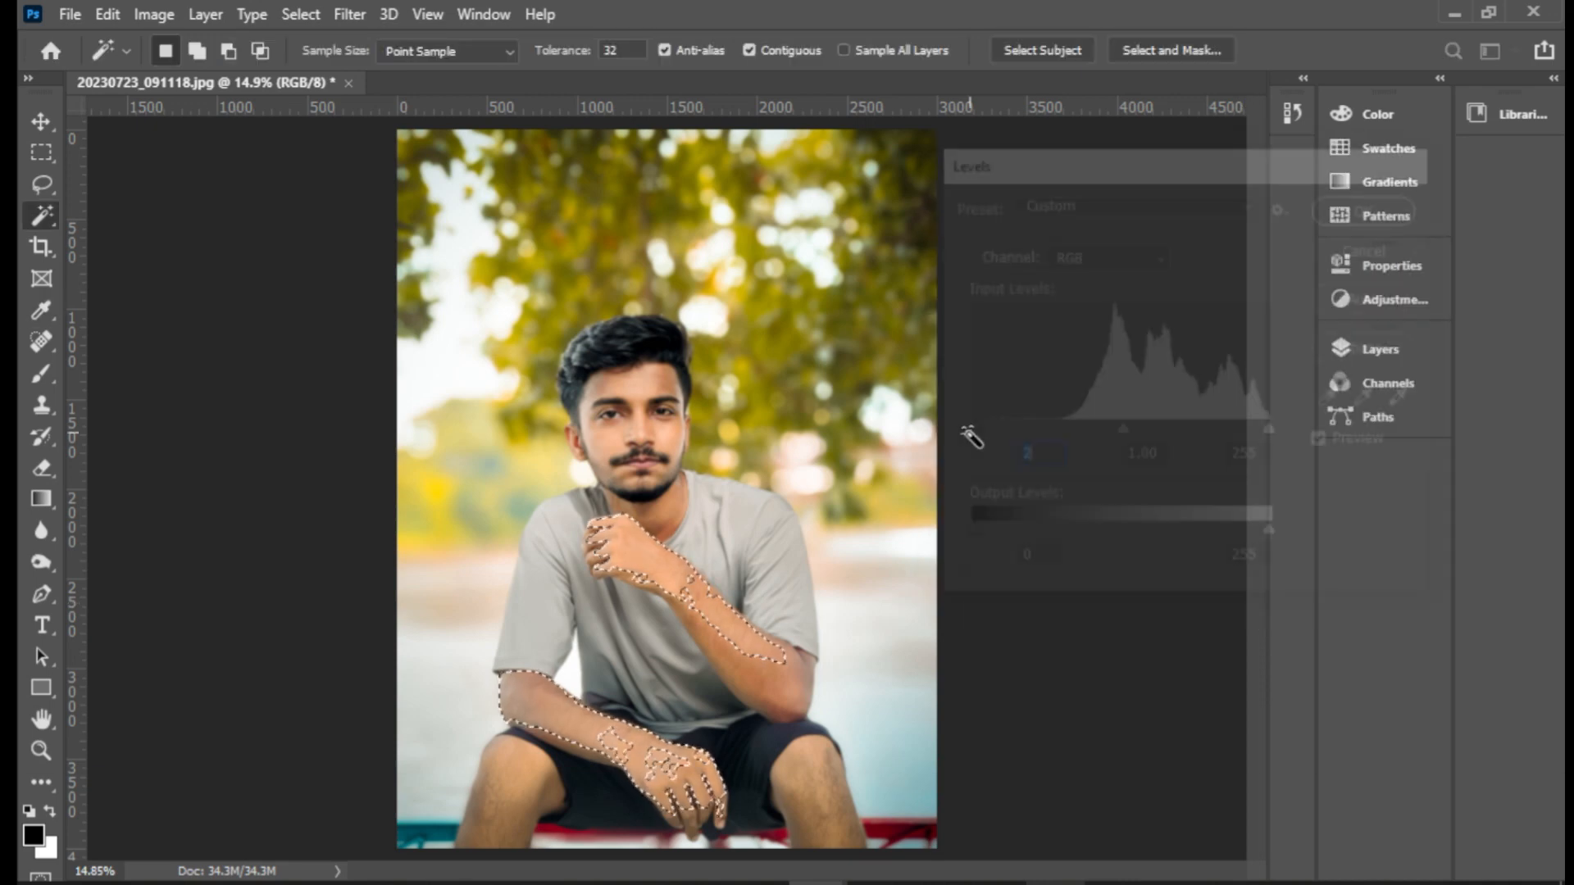
{"action": "key", "text": "ctrl+d"}
- Deepen the whole photo's dark tones slightly by raising the Levels black input
{"action": "left_click", "coordinate": [152, 14]}
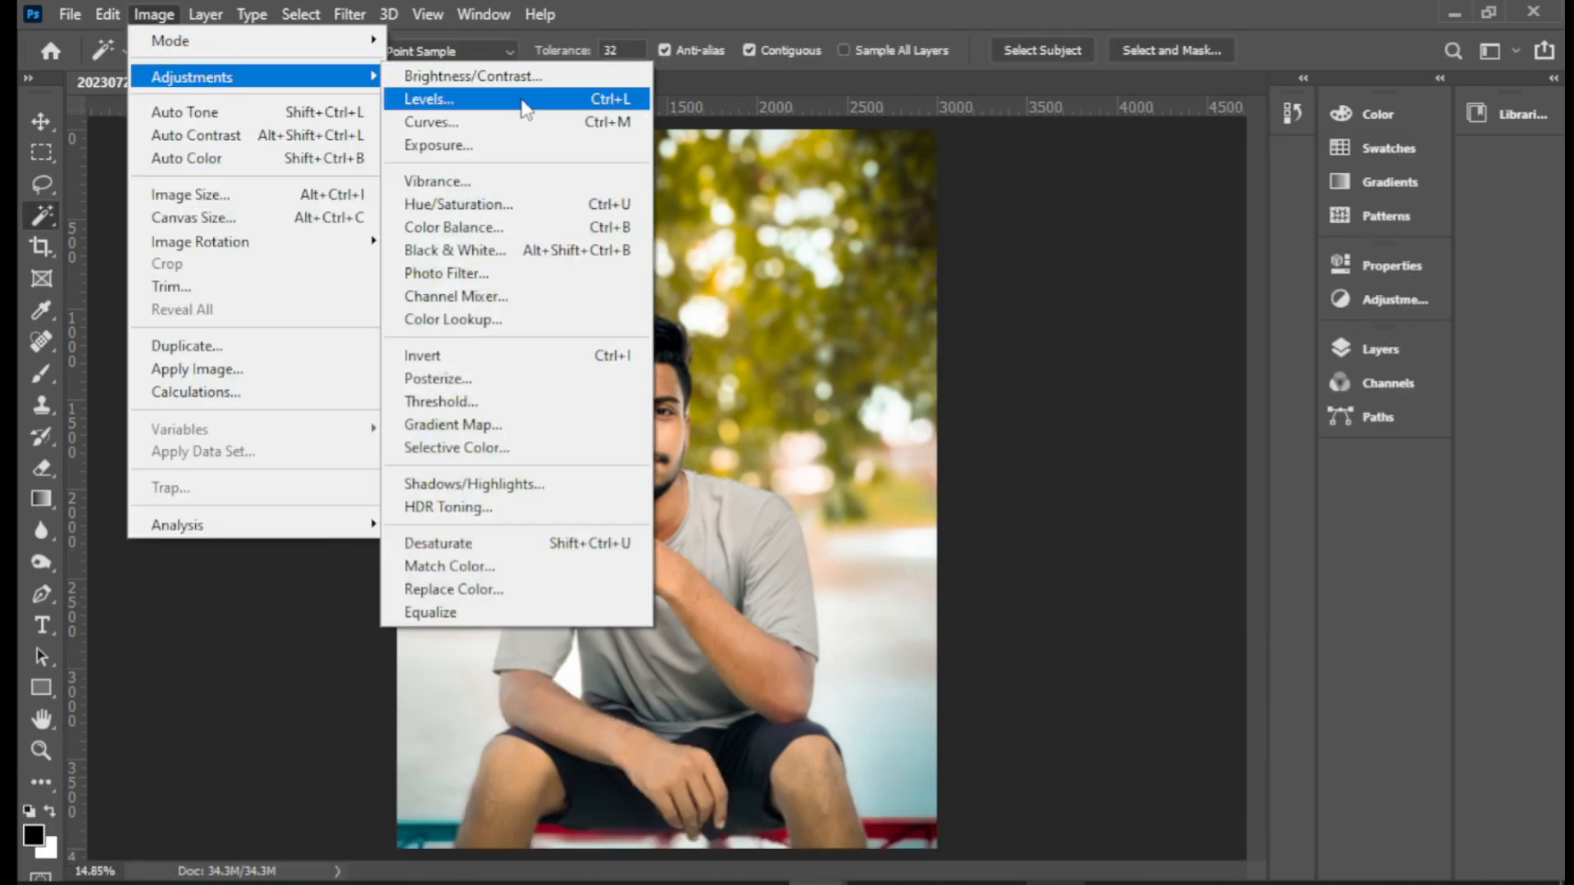
{"action": "left_click", "coordinate": [450, 98]}
{"action": "left_click_drag", "start_coordinate": [967, 432], "coordinate": [976, 435]}
{"action": "key", "text": "Return"}
- Select the upper lip with the Magic Wand and feather the selection
{"action": "key", "text": "w"}
{"action": "key", "text": "ctrl+KP_Add"}
{"action": "key", "text": "ctrl+KP_Add"}
{"action": "key", "text": "ctrl+KP_Add"}
{"action": "key", "text": "ctrl+KP_Add"}
{"action": "key", "text": "ctrl+KP_Add"}
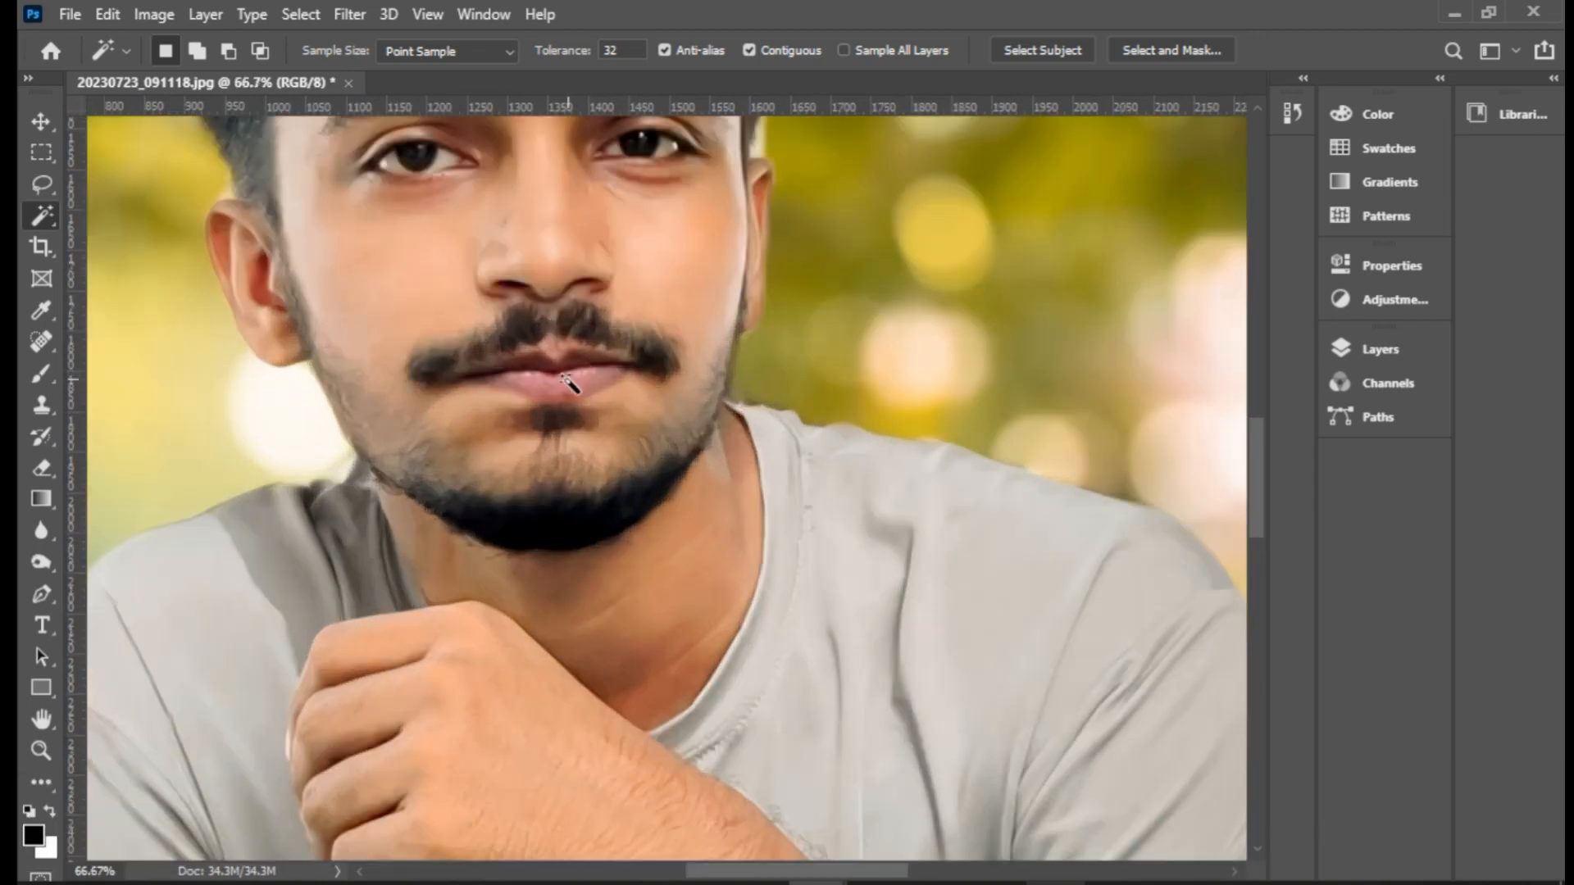
{"action": "left_click", "coordinate": [562, 370]}
{"action": "left_click", "coordinate": [497, 369], "text": "shift"}
{"action": "key", "text": "shift+F6"}
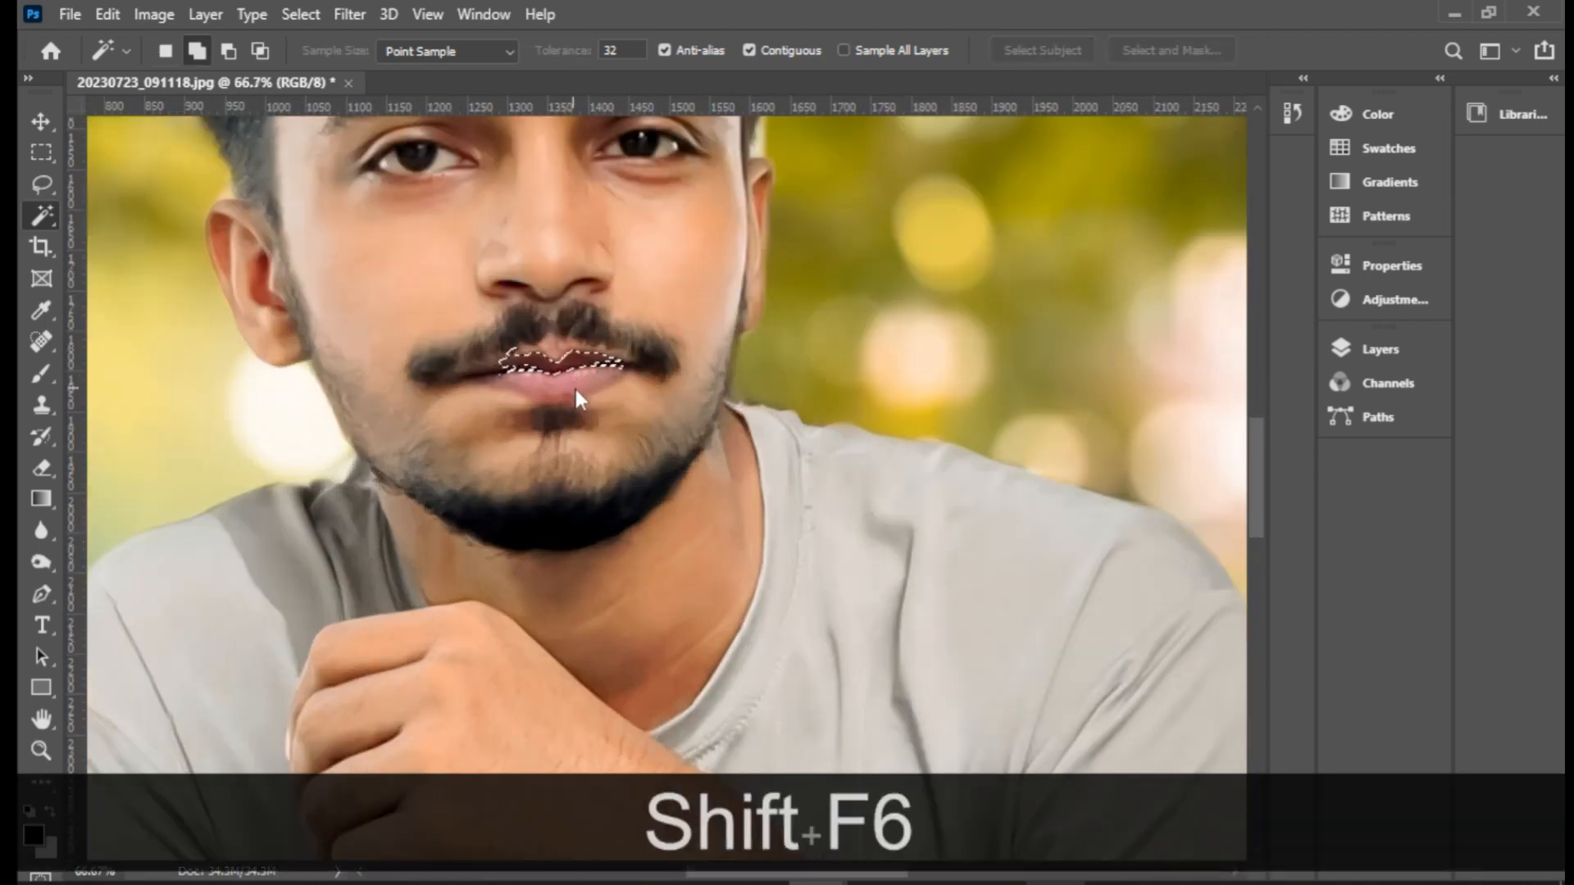
- Brighten the selected upper lip by setting the Brightness/Contrast brightness to 15
{"action": "left_click", "coordinate": [152, 14]}
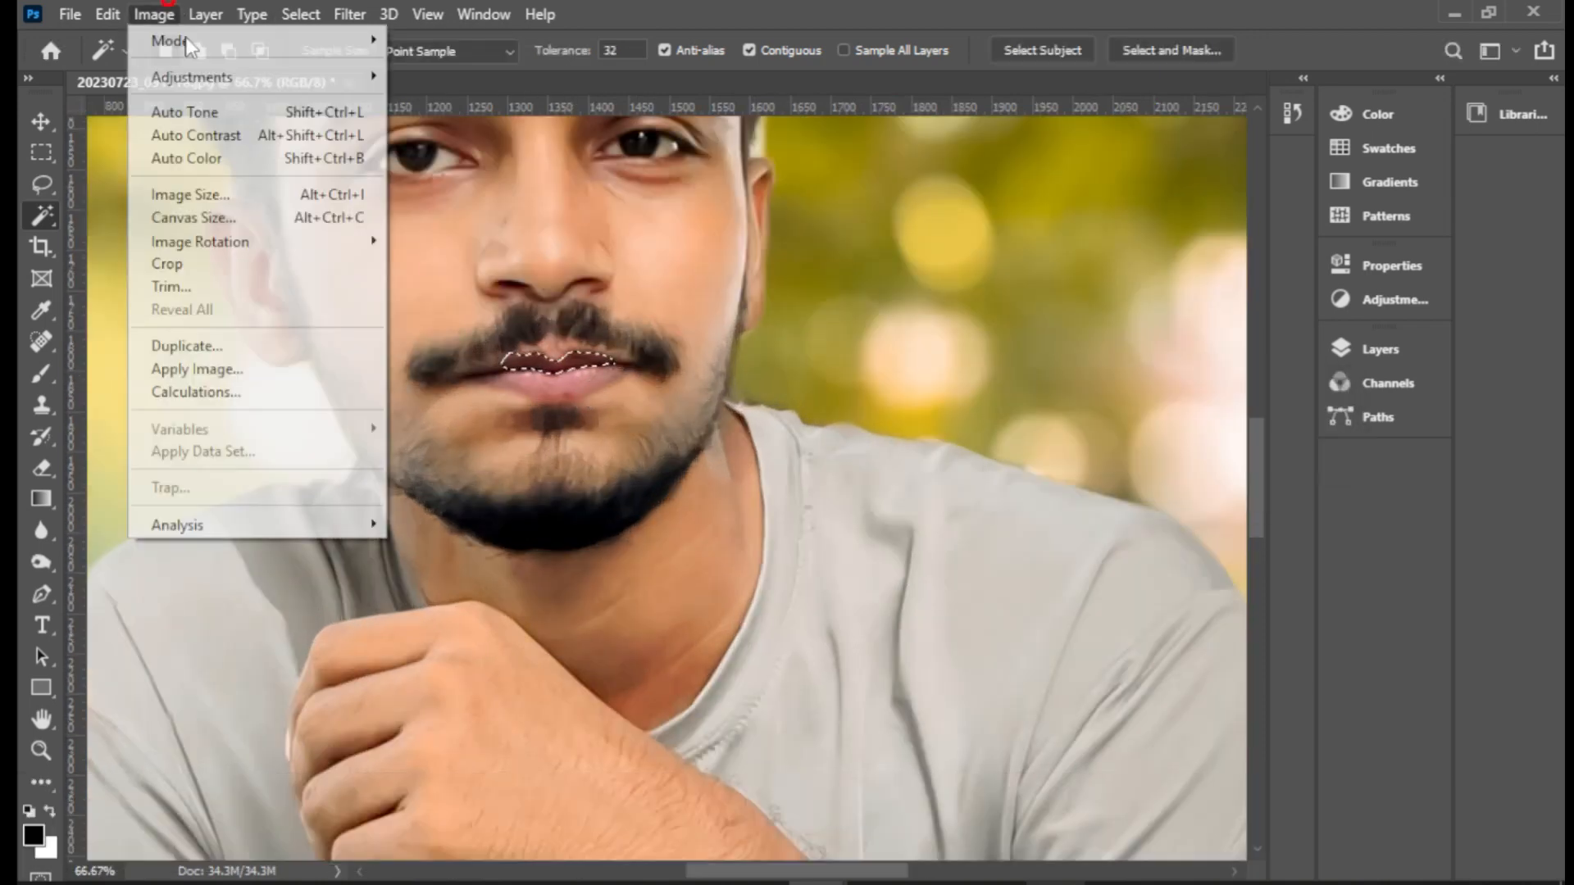
{"action": "mouse_move", "coordinate": [182, 77]}
{"action": "left_click", "coordinate": [453, 75]}
{"action": "left_click_drag", "start_coordinate": [898, 276], "coordinate": [908, 276]}
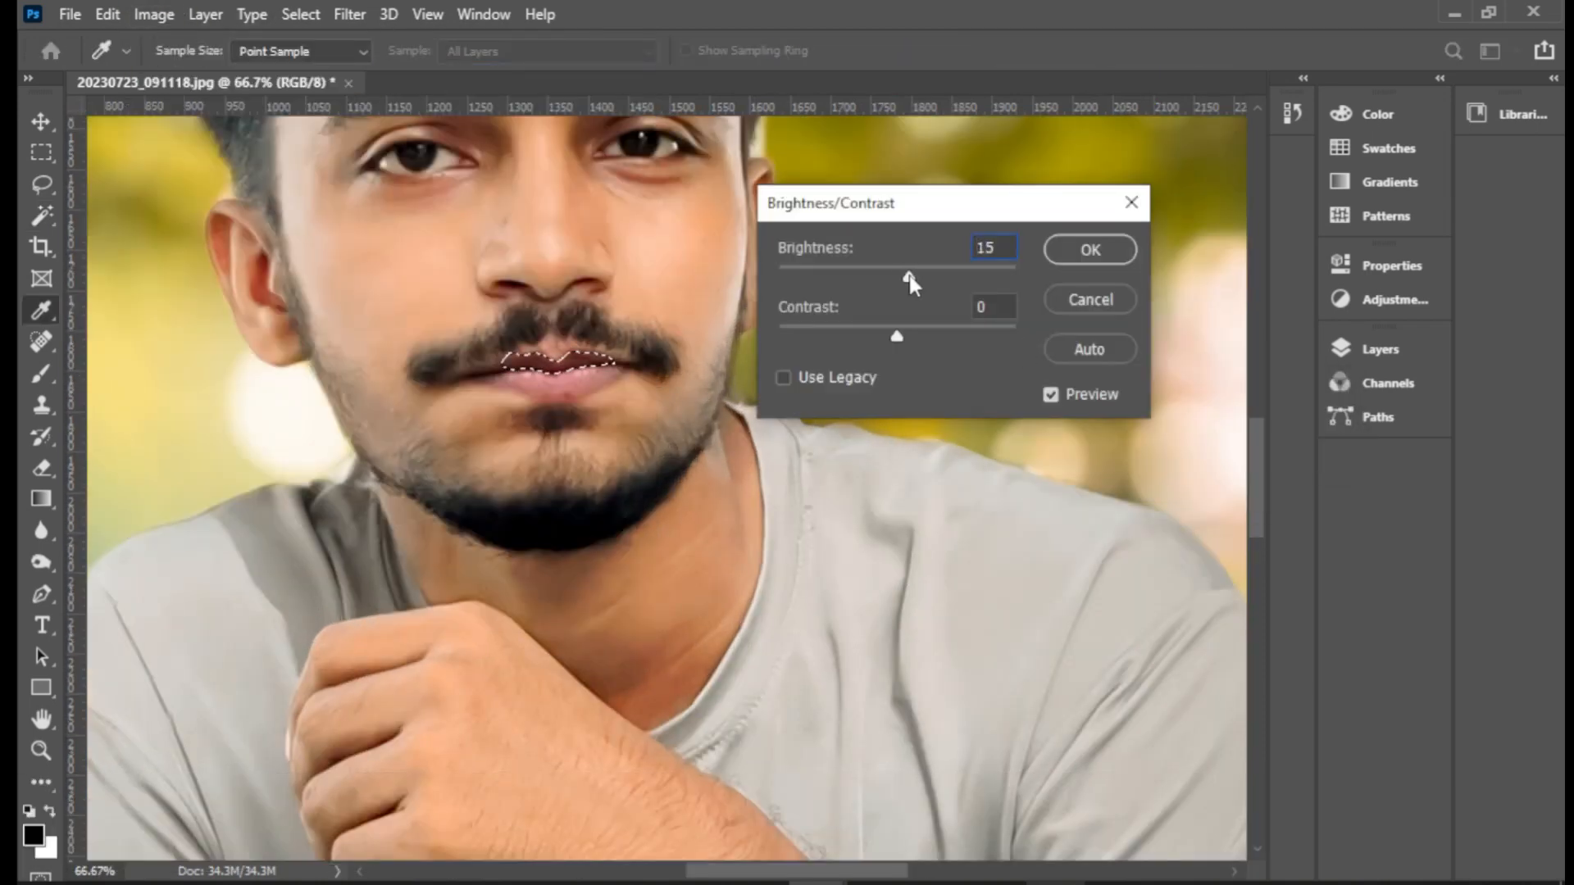
{"action": "key", "text": "Return"}
- Select the neck skin below the beard with the Magic Wand, raise its brightness to about 9, and deselect it
{"action": "left_click", "coordinate": [648, 623]}
{"action": "left_click", "coordinate": [492, 574], "text": "shift"}
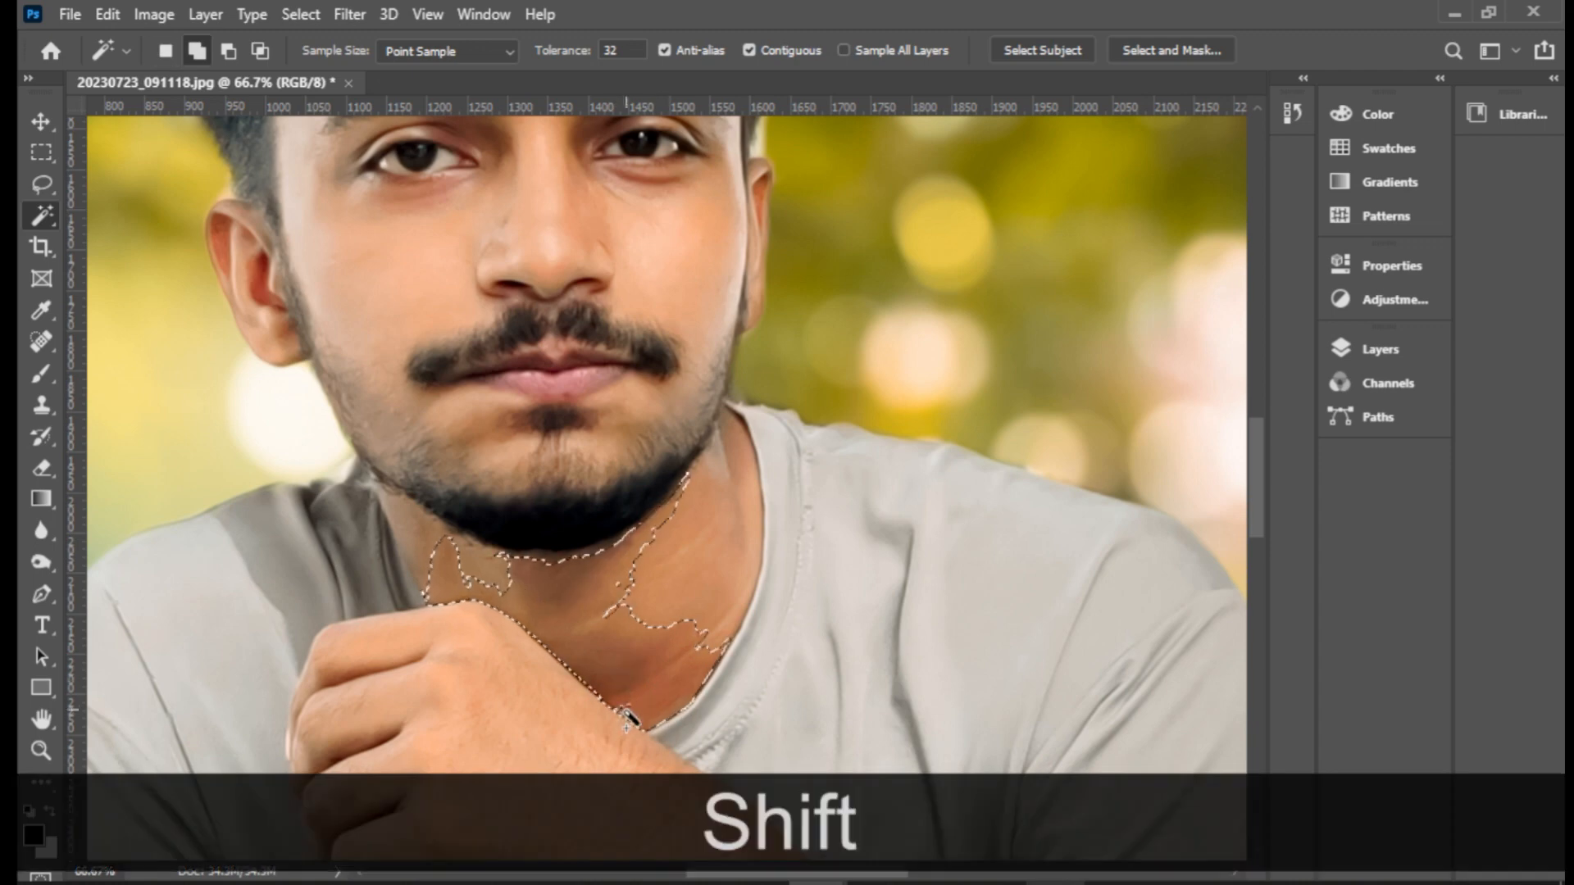
{"action": "left_click", "coordinate": [161, 14]}
{"action": "mouse_move", "coordinate": [182, 77]}
{"action": "left_click", "coordinate": [502, 75]}
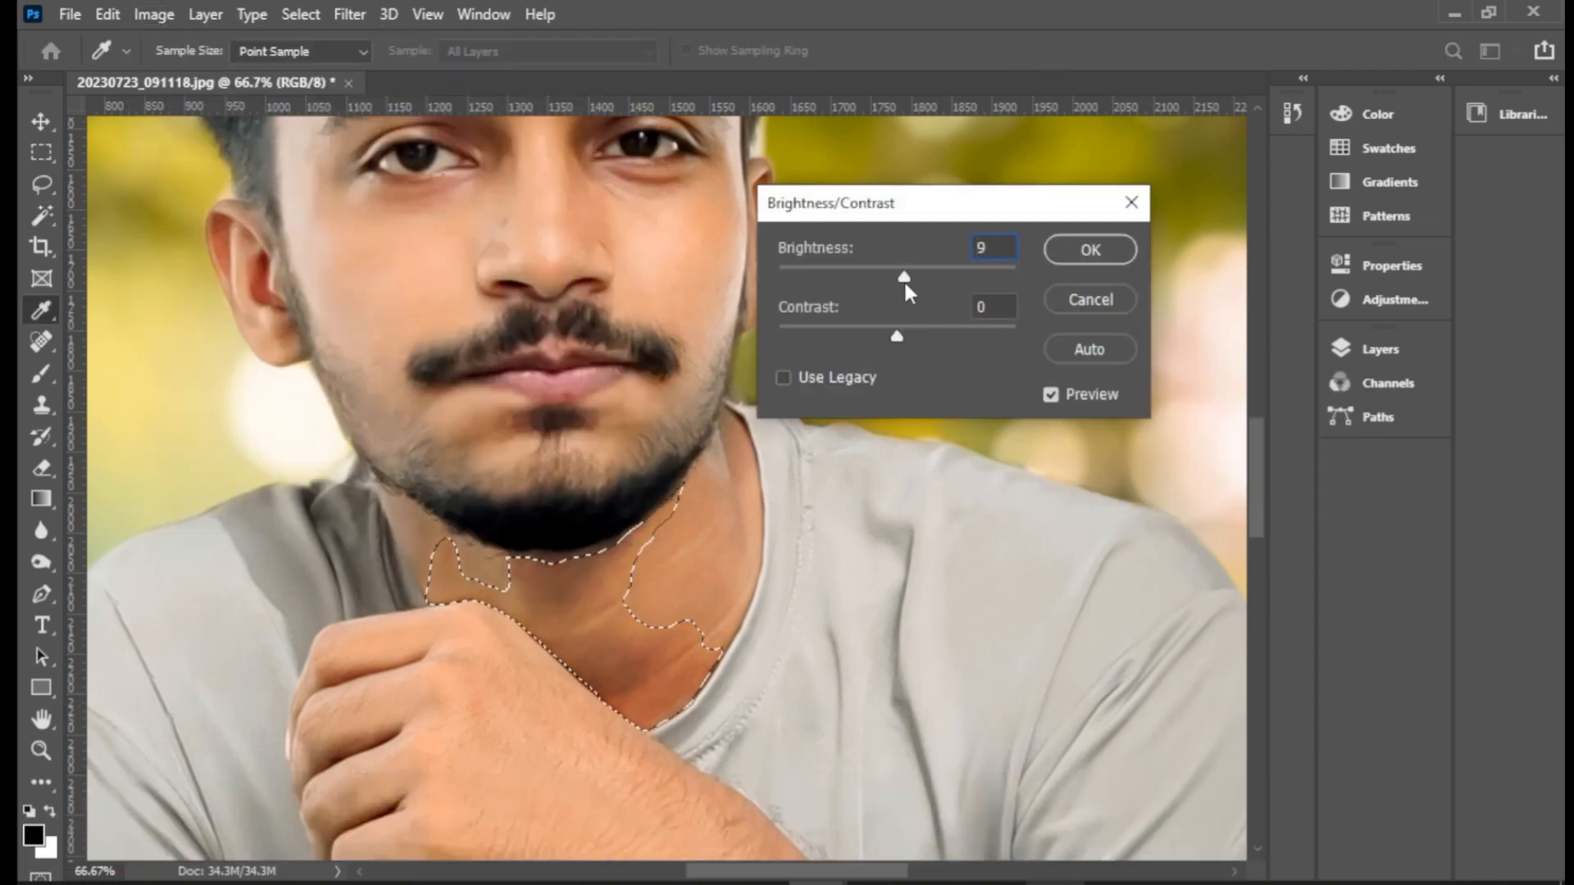
{"action": "key", "text": "Return"}
{"action": "key", "text": "ctrl+d"}
{"action": "left_click_drag", "start_coordinate": [636, 270], "coordinate": [618, 544]}
{"action": "key", "text": "ctrl+0"}
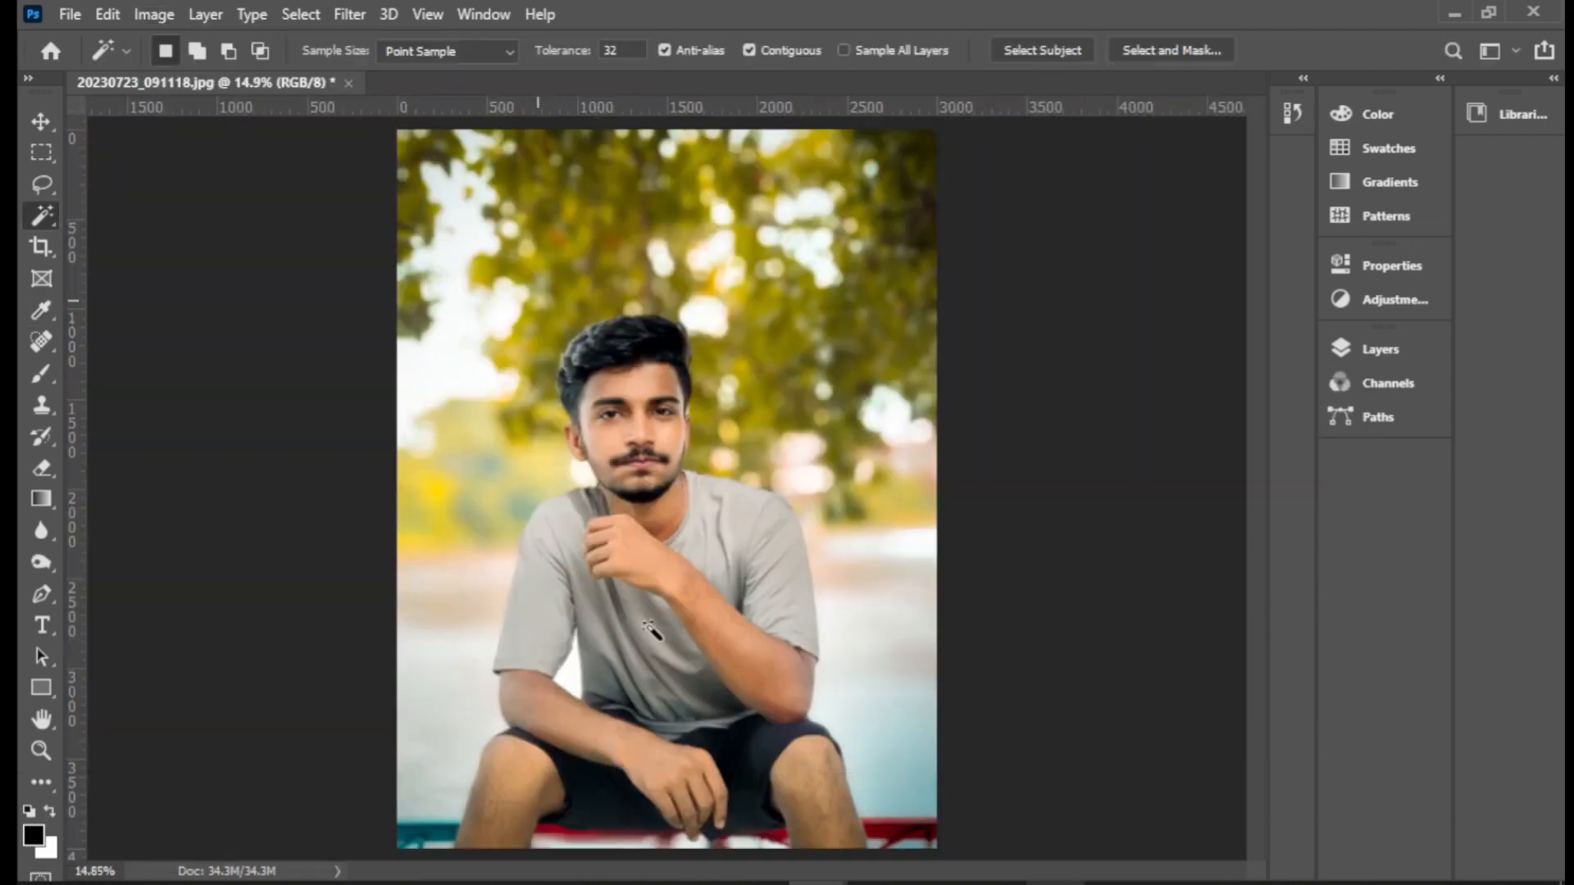
- Fine-tune one colour range of the whole photo slightly with a Selective Color adjustment
{"action": "left_click", "coordinate": [154, 14]}
{"action": "mouse_move", "coordinate": [218, 77]}
{"action": "left_click", "coordinate": [459, 450]}
{"action": "left_click_drag", "start_coordinate": [778, 132], "coordinate": [1132, 134]}
{"action": "left_click", "coordinate": [1160, 226]}
{"action": "left_click", "coordinate": [1079, 436]}
{"action": "left_click_drag", "start_coordinate": [1065, 454], "coordinate": [1075, 459]}
{"action": "key", "text": "Return"}
- Apply Shadows/Highlights to the whole photo with shadows at 0% and highlights at 1%
{"action": "key", "text": "w"}
{"action": "left_click", "coordinate": [154, 14]}
{"action": "mouse_move", "coordinate": [218, 77]}
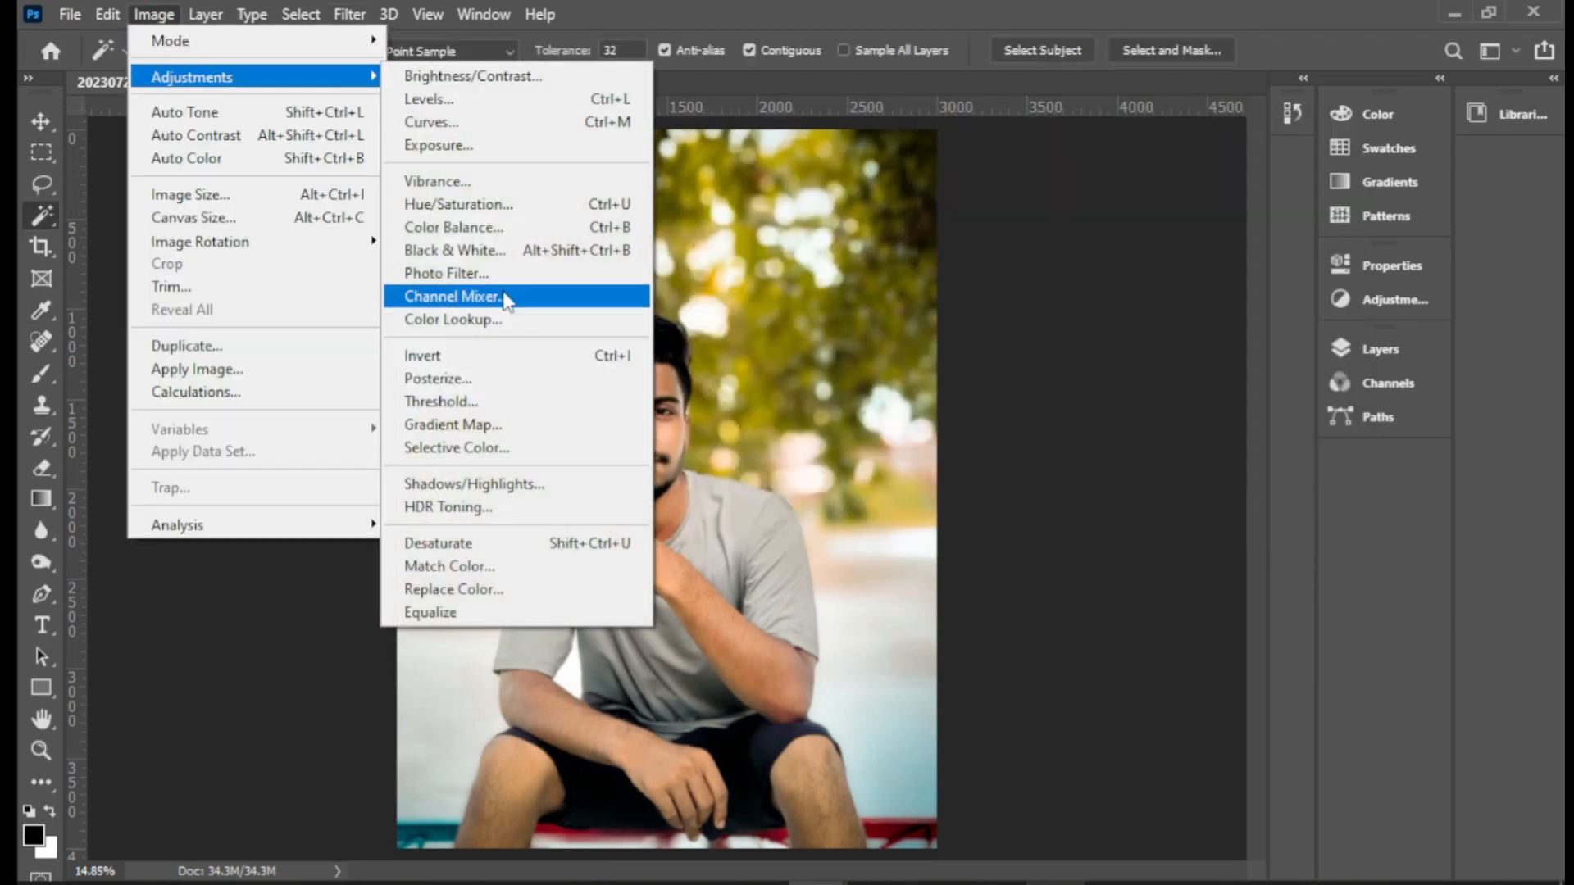
{"action": "left_click", "coordinate": [474, 484]}
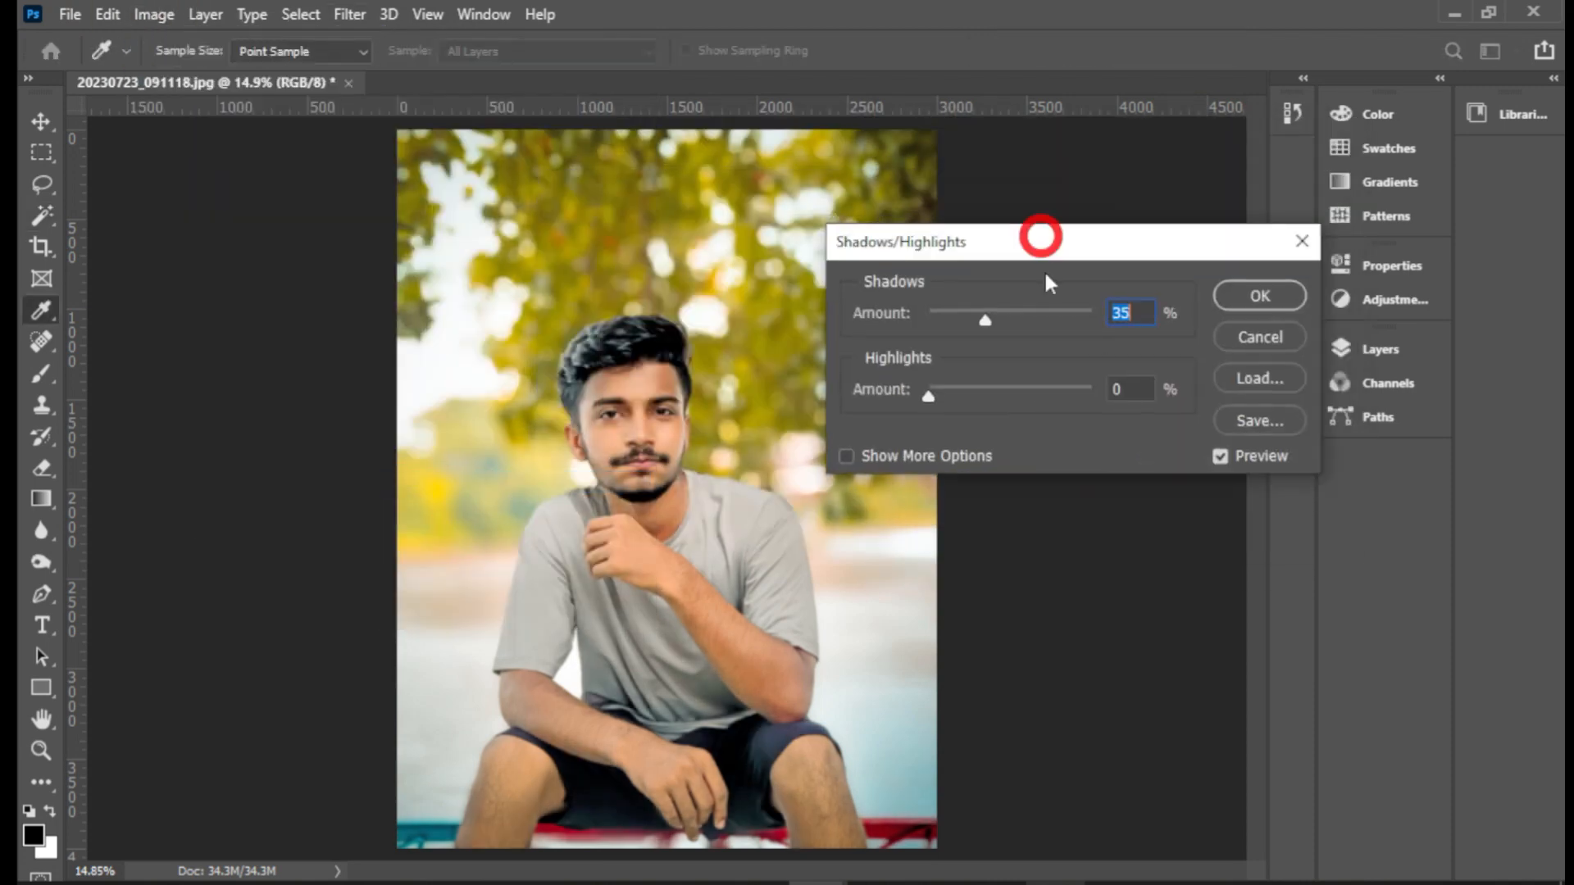
{"action": "left_click_drag", "start_coordinate": [984, 320], "coordinate": [912, 318]}
{"action": "left_click", "coordinate": [931, 399]}
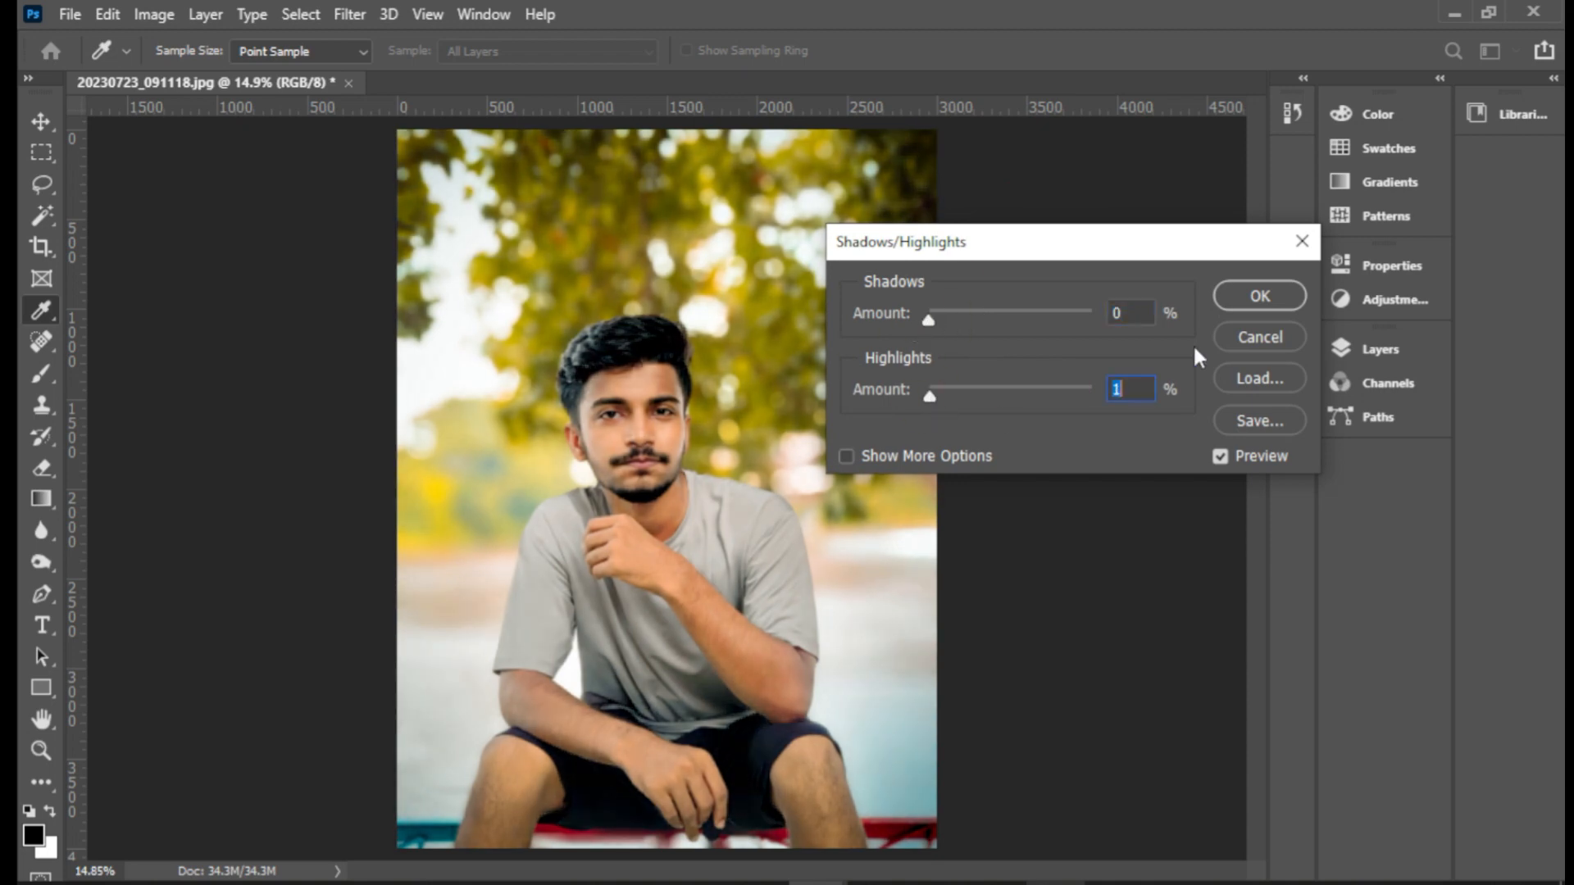
{"action": "left_click", "coordinate": [1258, 297]}
- Shift the whole photo's midtones towards cyan and slightly towards yellow with Color Balance
{"action": "left_click", "coordinate": [155, 14]}
{"action": "mouse_move", "coordinate": [236, 79]}
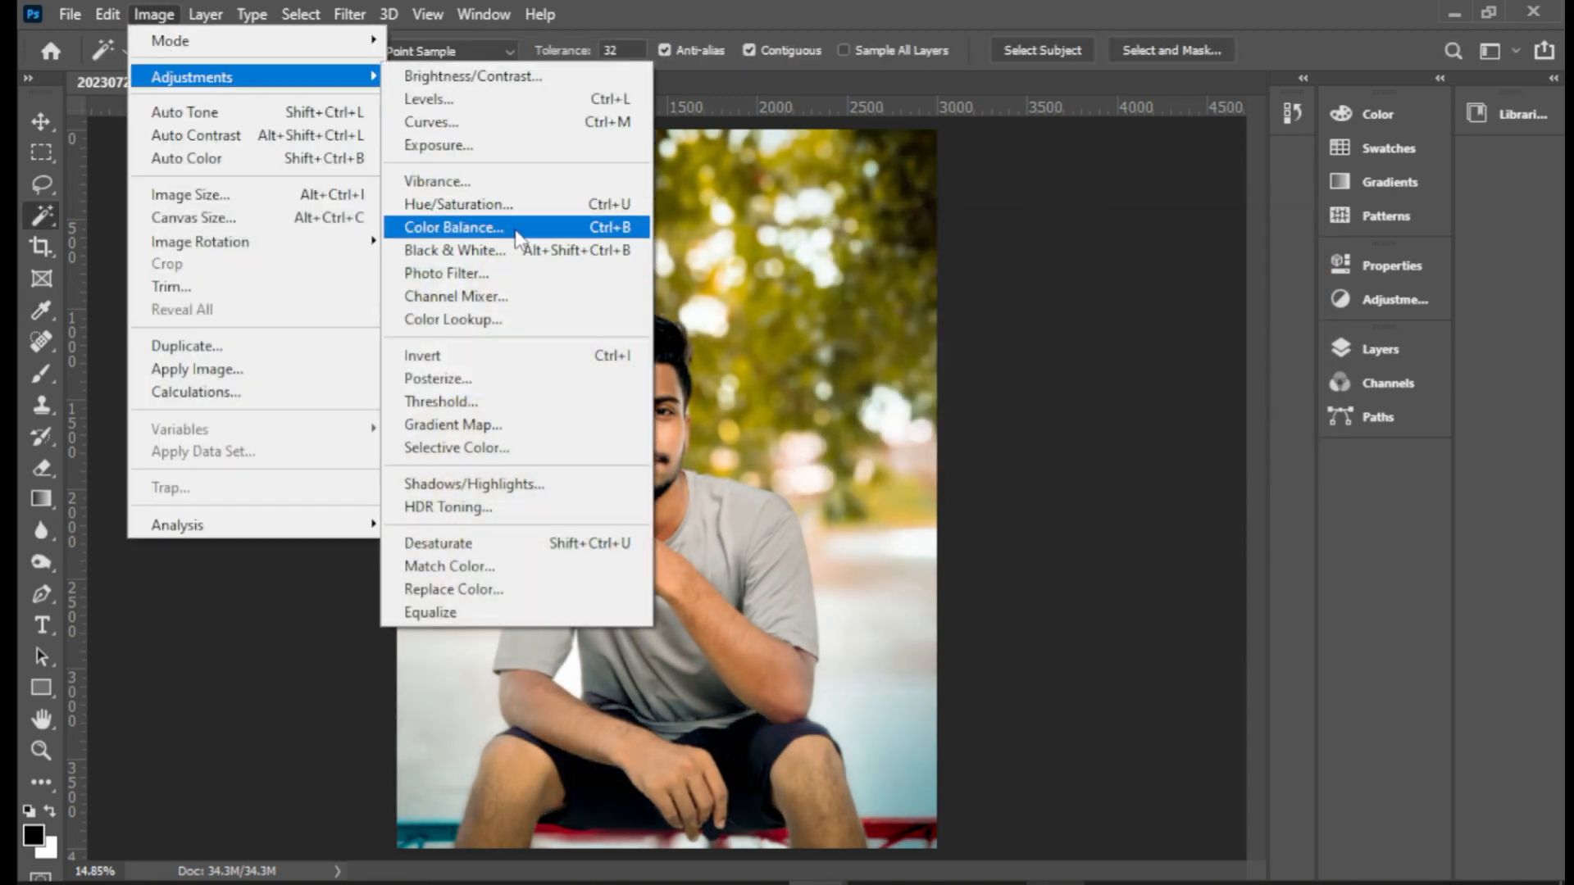
{"action": "left_click", "coordinate": [512, 232]}
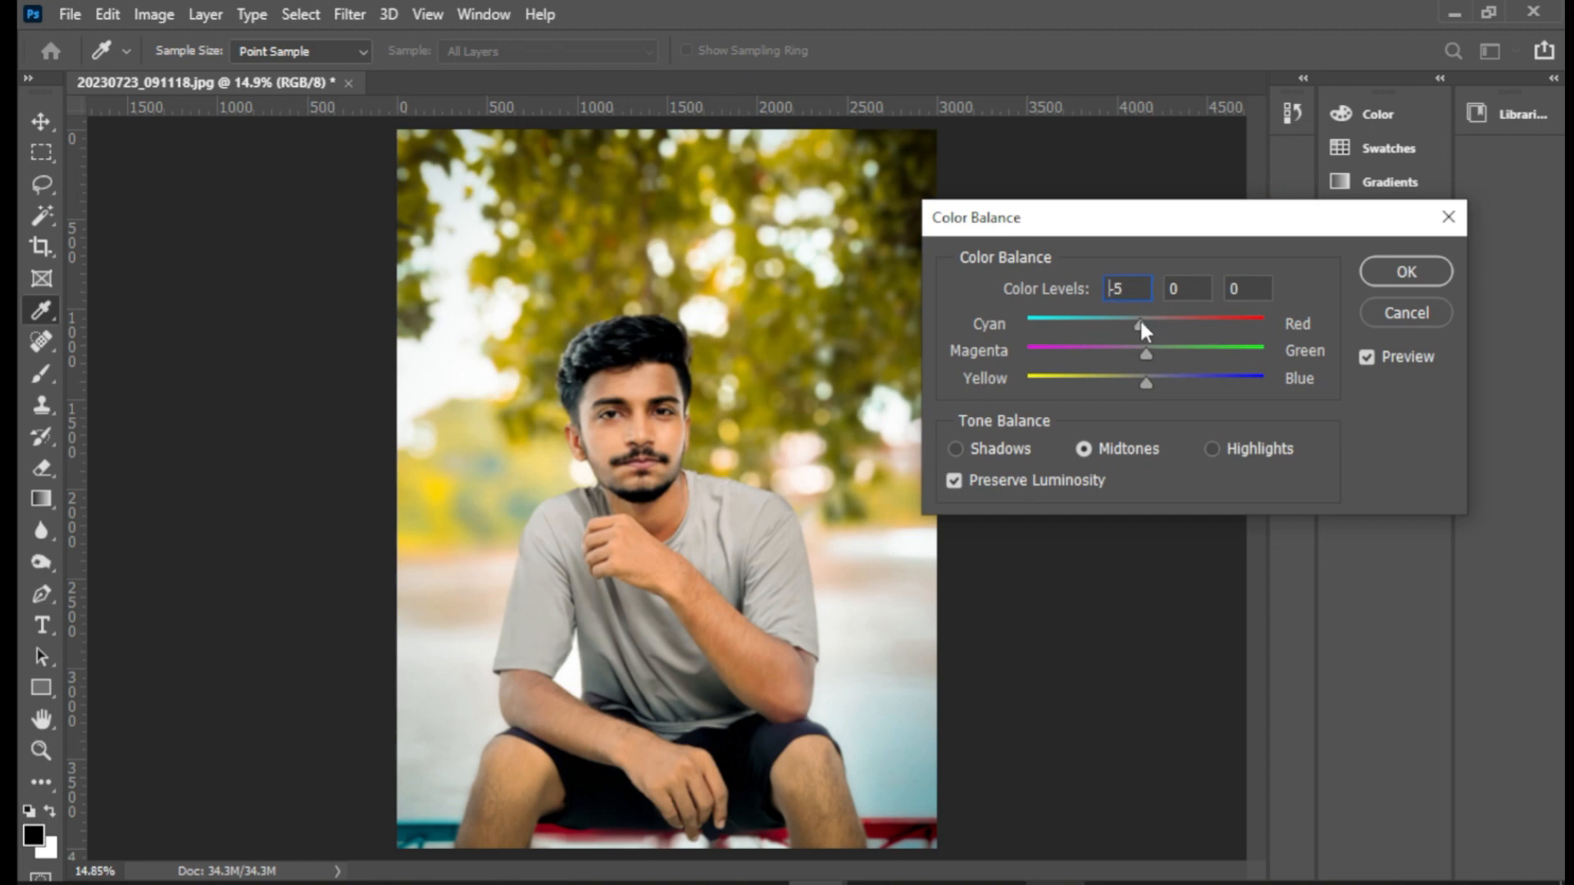
{"action": "left_click_drag", "start_coordinate": [1130, 328], "coordinate": [1128, 327]}
{"action": "left_click_drag", "start_coordinate": [1146, 382], "coordinate": [1139, 382]}
{"action": "left_click", "coordinate": [1390, 271]}
- Compare the photo with and without the Color Balance adjustment by undoing and redoing it
{"action": "key", "text": "ctrl+z"}
{"action": "key", "text": "ctrl+shift+z"}
{"action": "key", "text": "ctrl+z"}
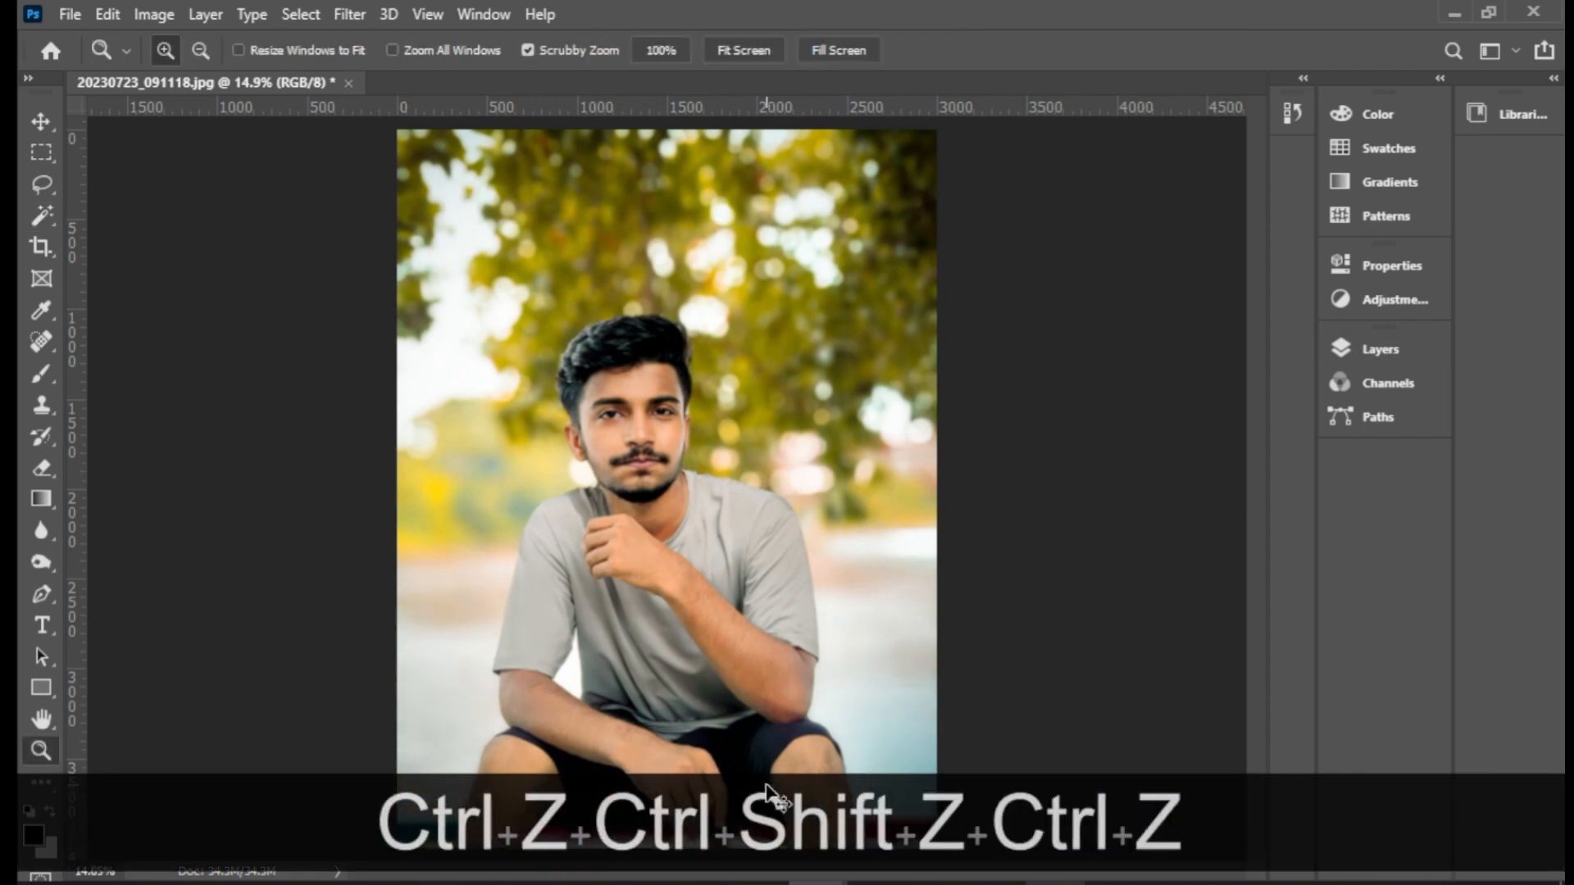